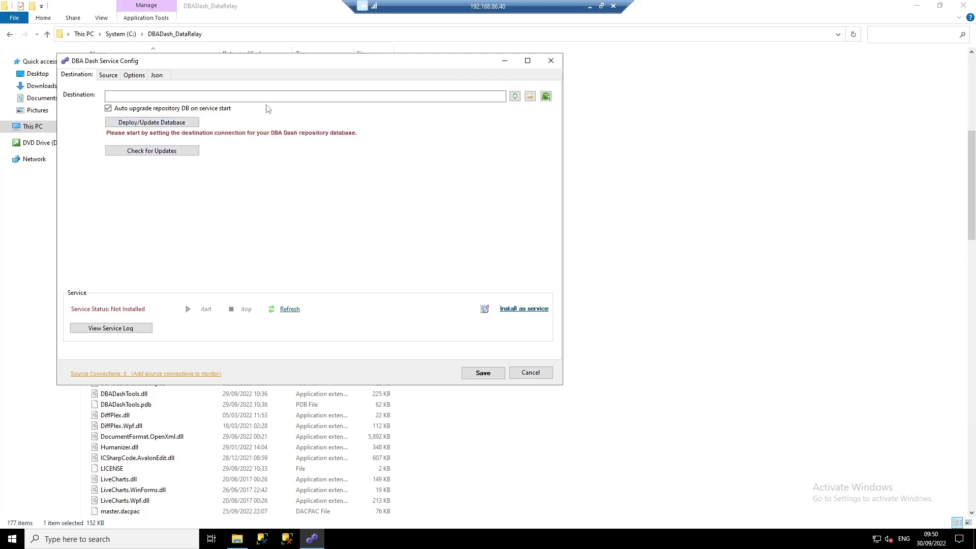
- Connect the repository destination to the DBADashDB database on LAB2022NODE1
left_click(515, 96)
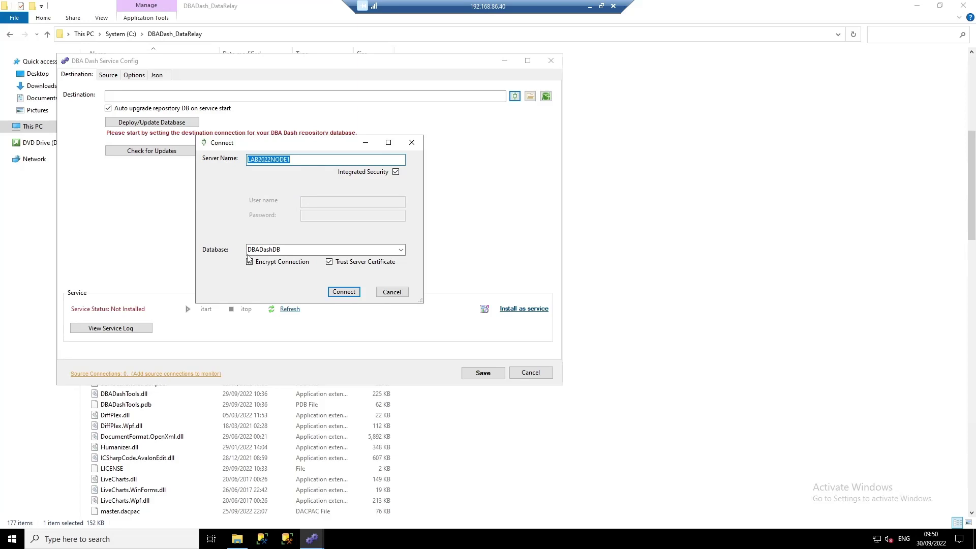
left_click(342, 292)
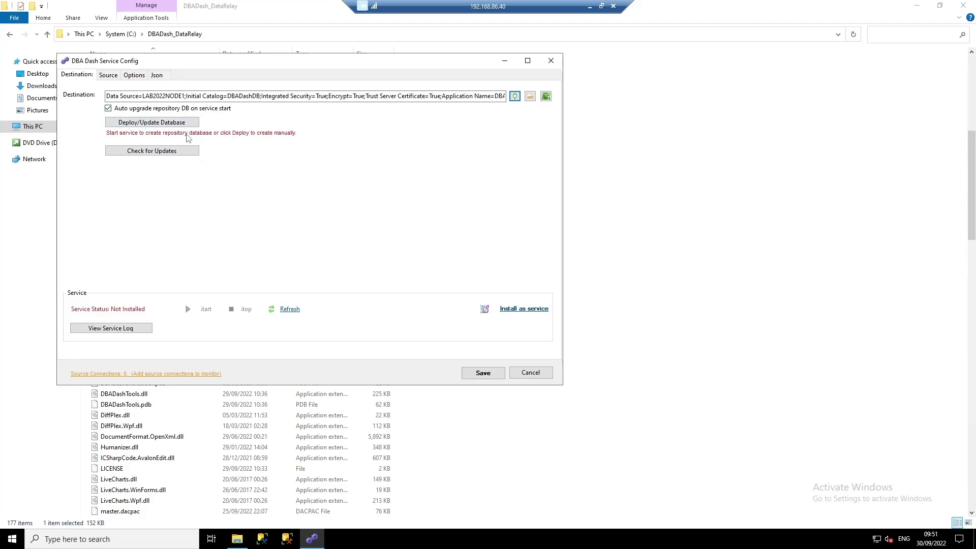
- Add LAB2022NODE1 as a monitored source connection
left_click(112, 78)
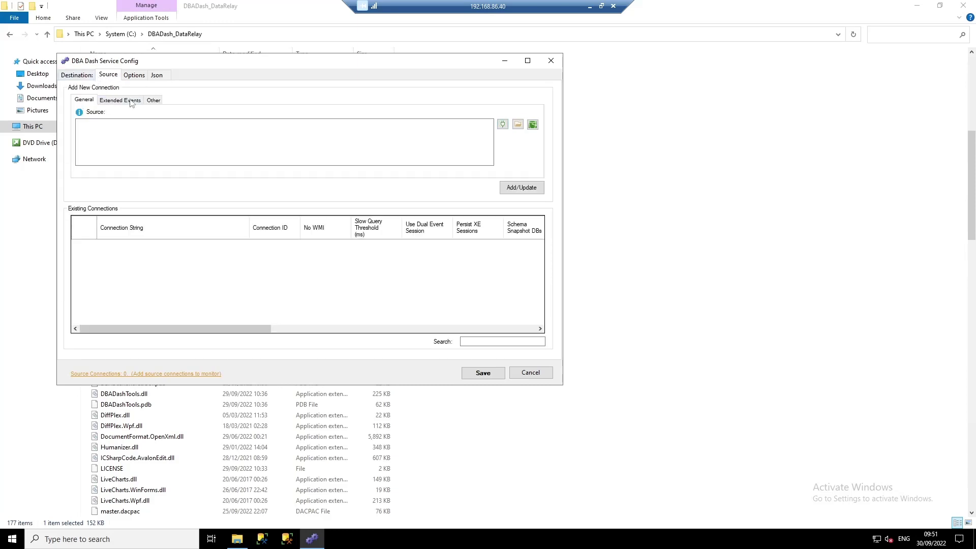
left_click(502, 125)
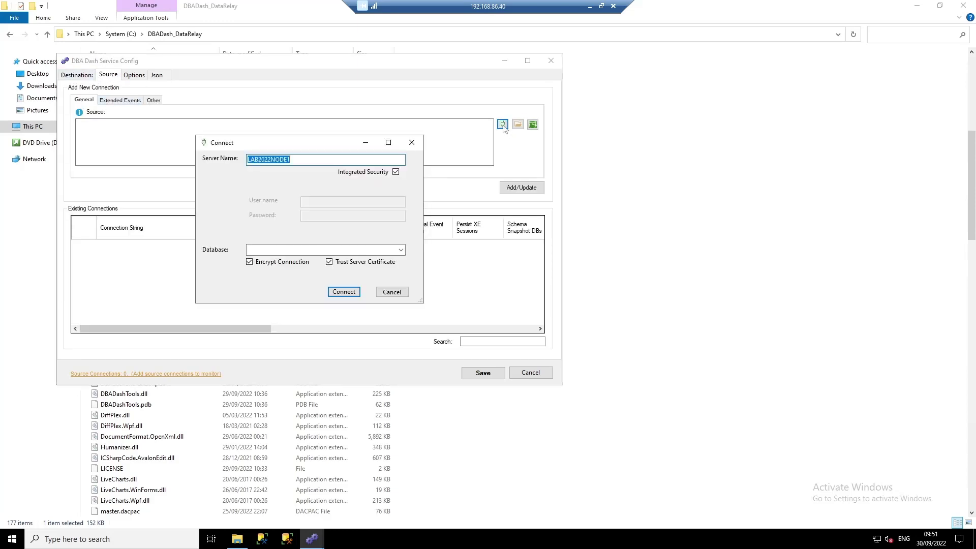
left_click(342, 292)
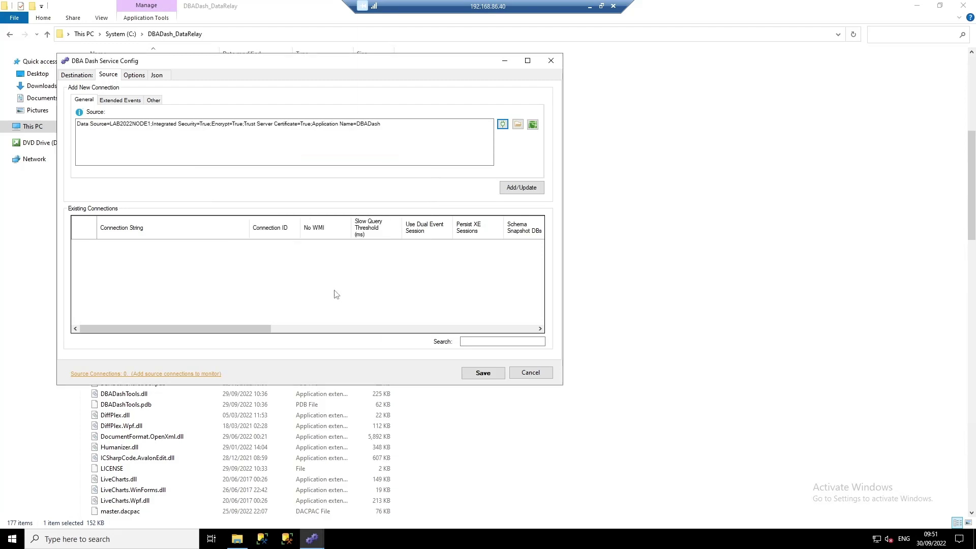
left_click(527, 191)
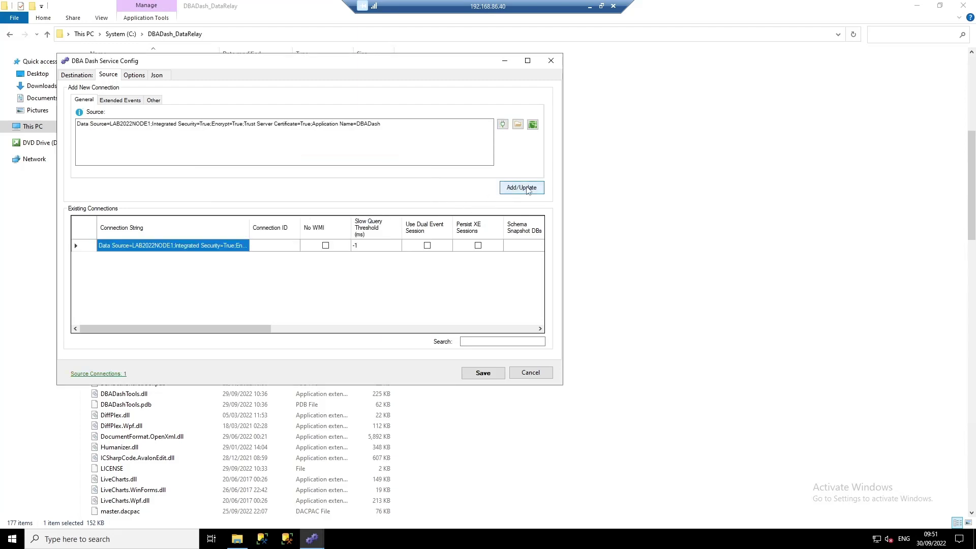
- Connect to LAB2022NODE2 as a second source
left_click(502, 125)
key("End")
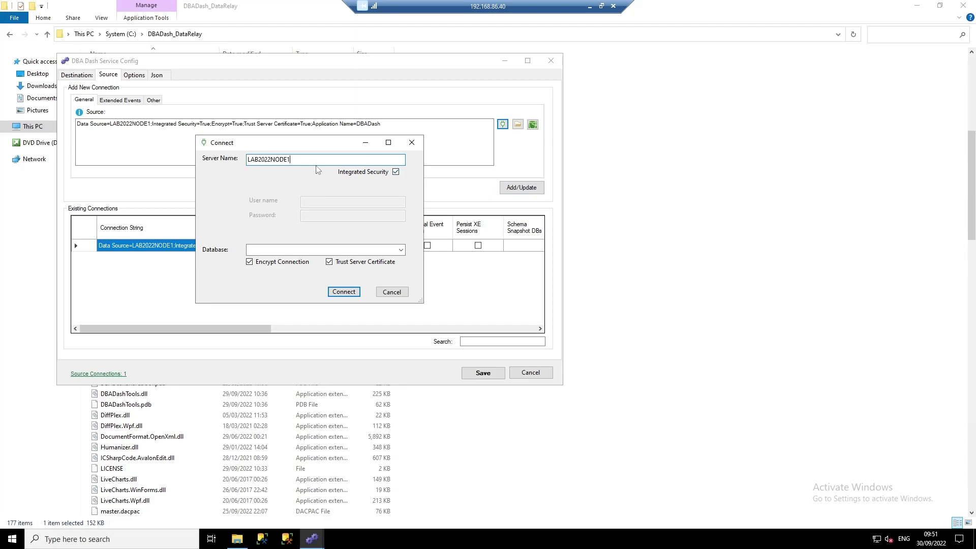
type("2")
left_click(348, 296)
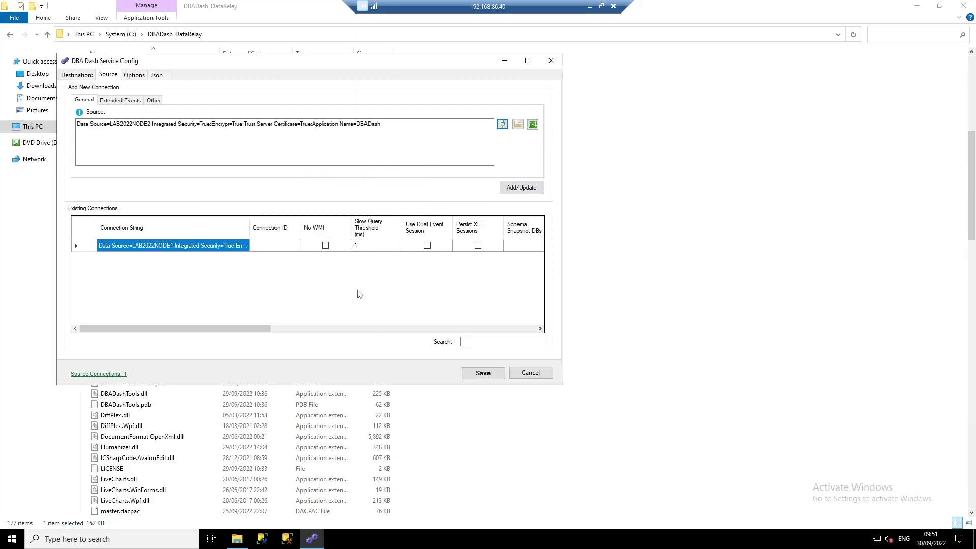
- Enable slow query capture, running-query plans and all-database schema snapshots, then add LAB2022NODE2
left_click(133, 100)
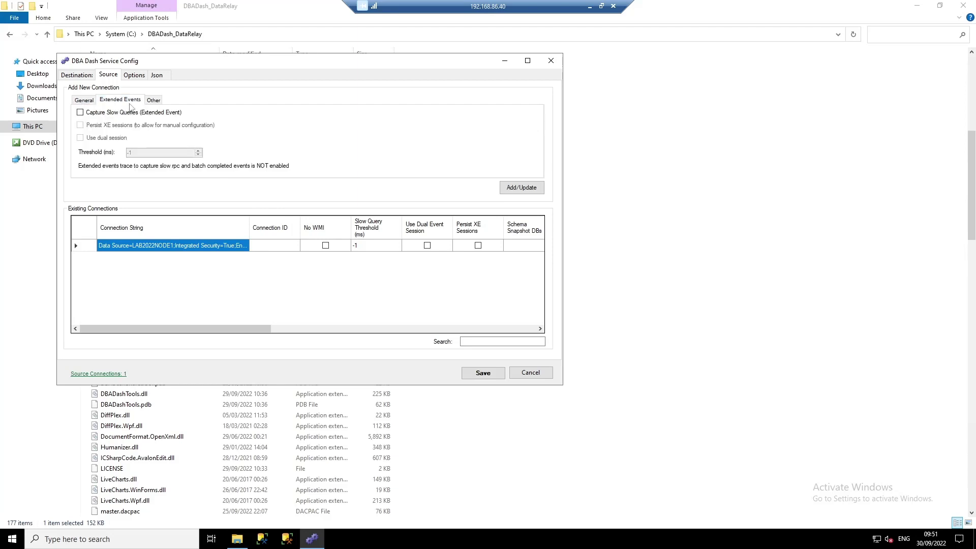
left_click(81, 112)
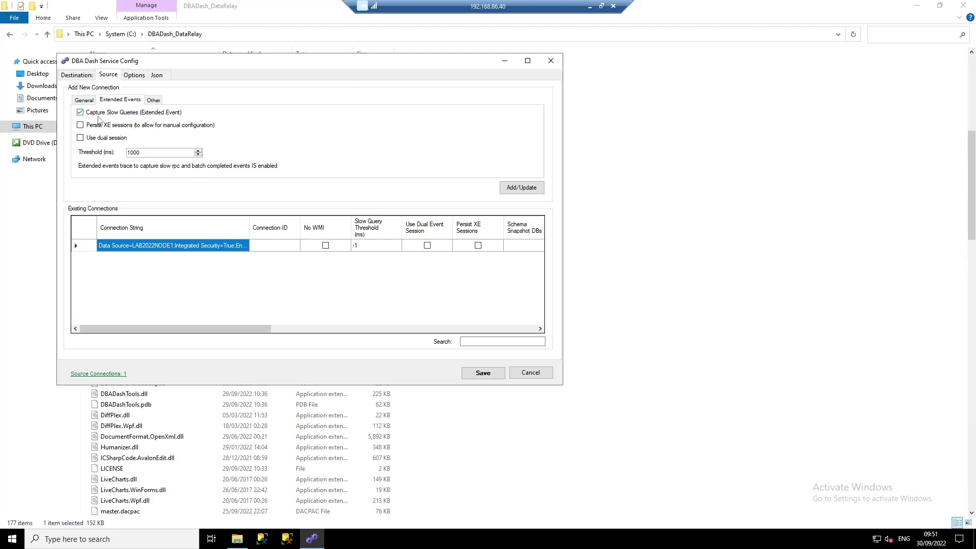
left_click(153, 100)
left_click(117, 133)
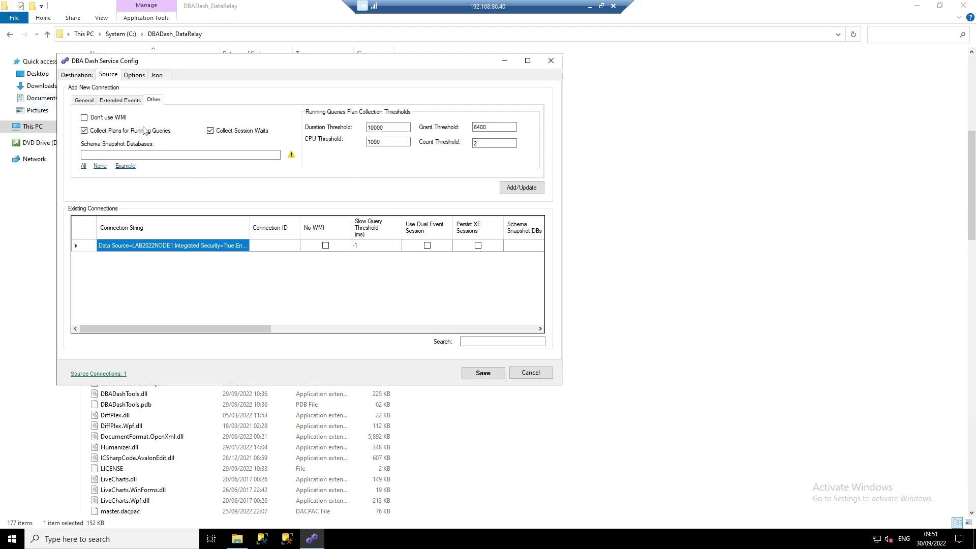
left_click(83, 166)
left_click(519, 188)
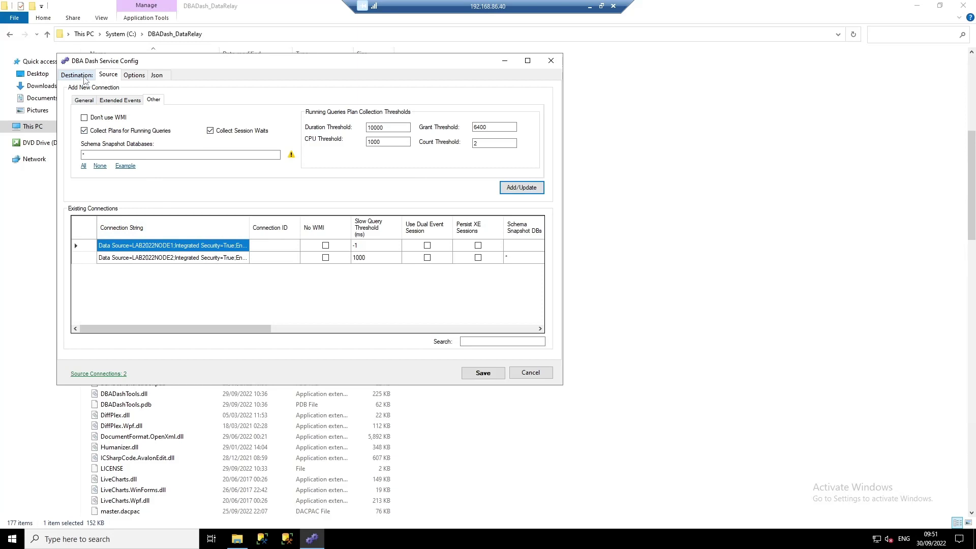
- Save the service configuration from the Destination tab
left_click(88, 100)
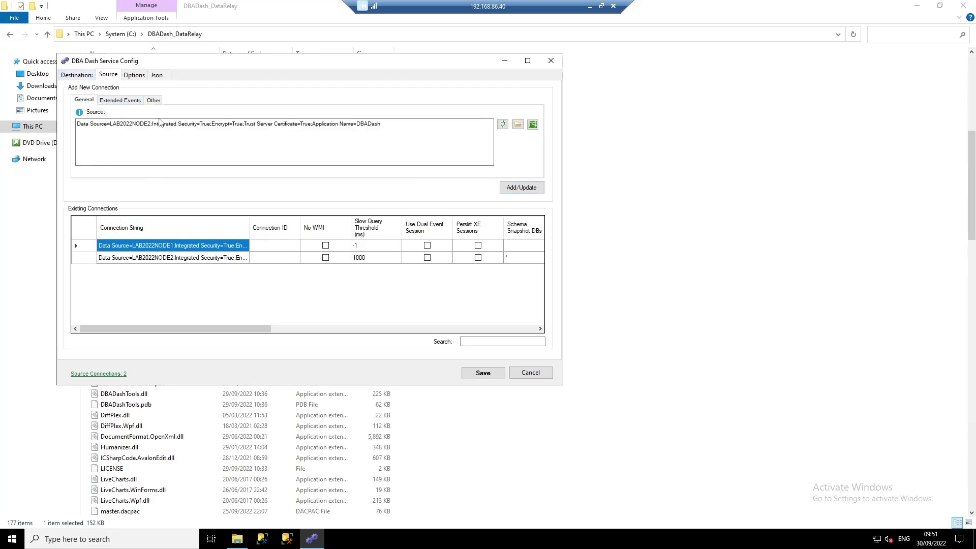
left_click(69, 77)
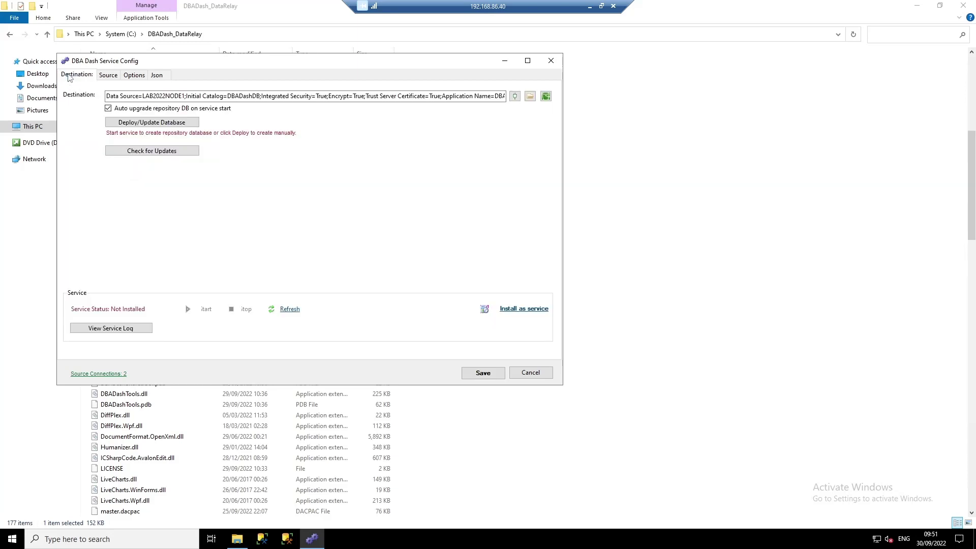
left_click(483, 374)
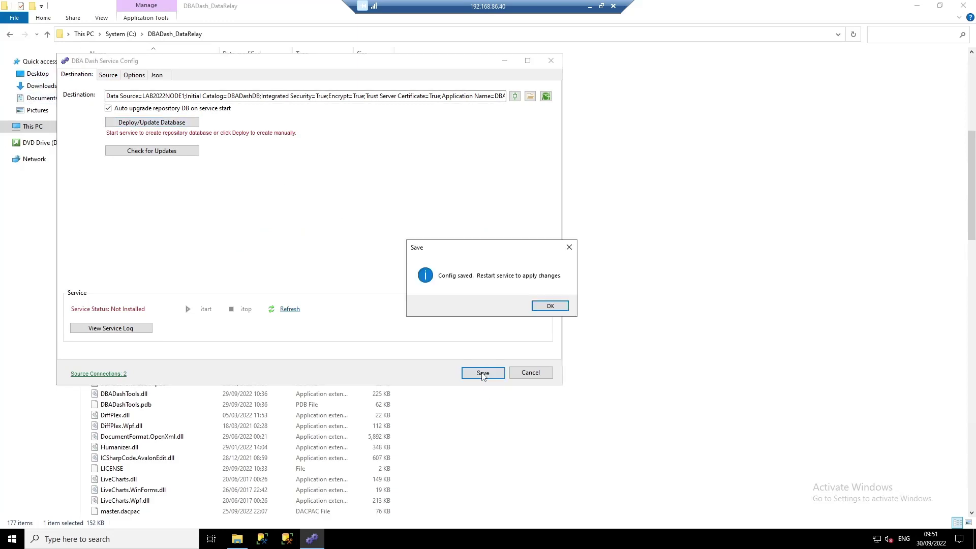
left_click(538, 308)
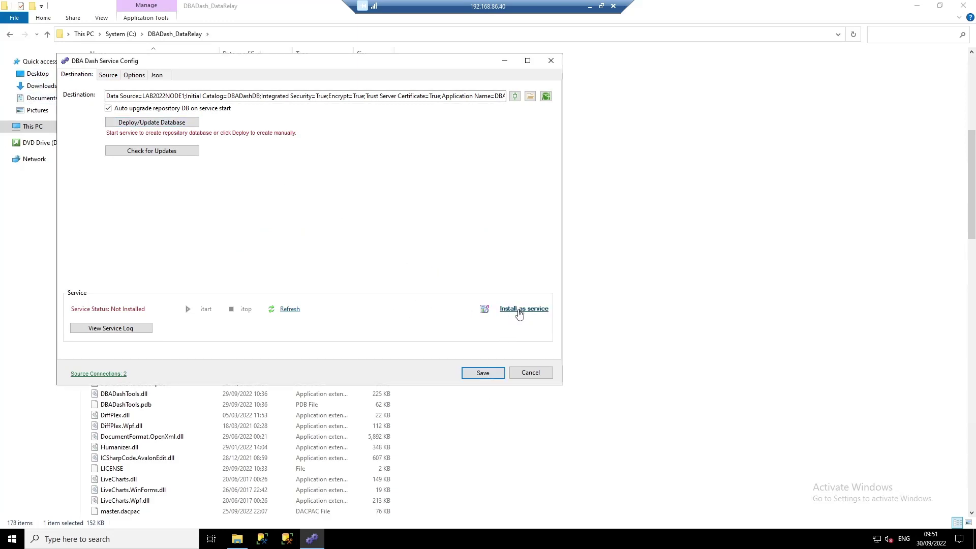
- Install DBADashService as a Windows service under the Lab\DBADashGMSA$ account
left_click(518, 312)
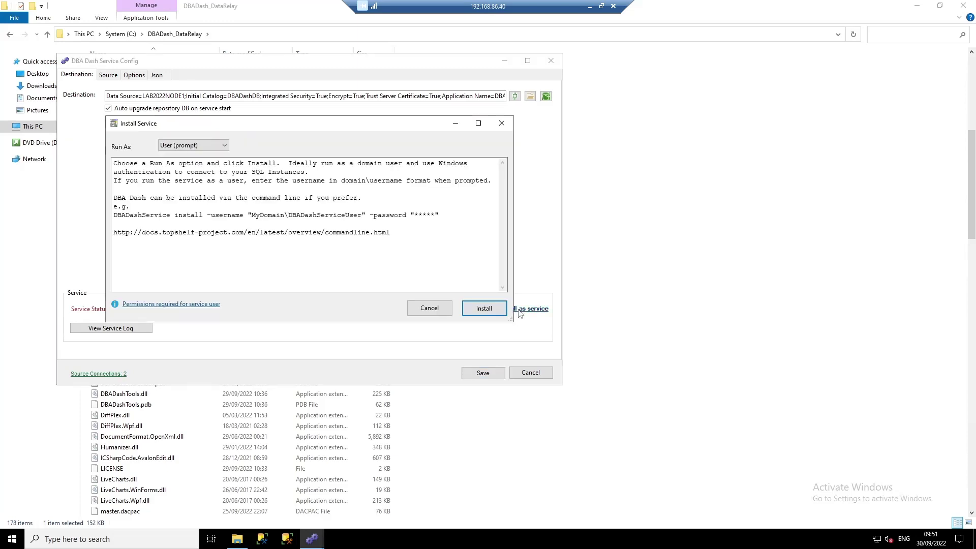
left_click(484, 309)
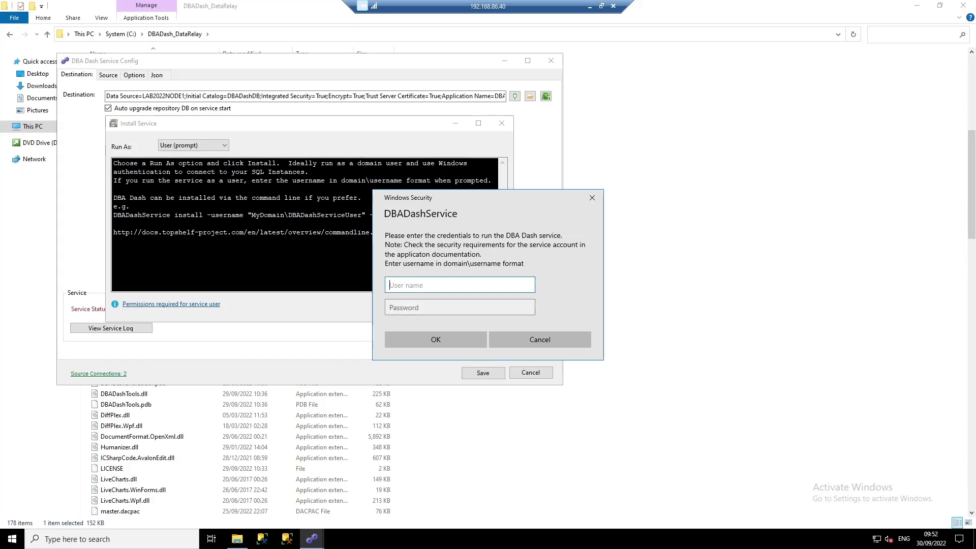
type("Lab\\DBADashGMSA$")
left_click(428, 339)
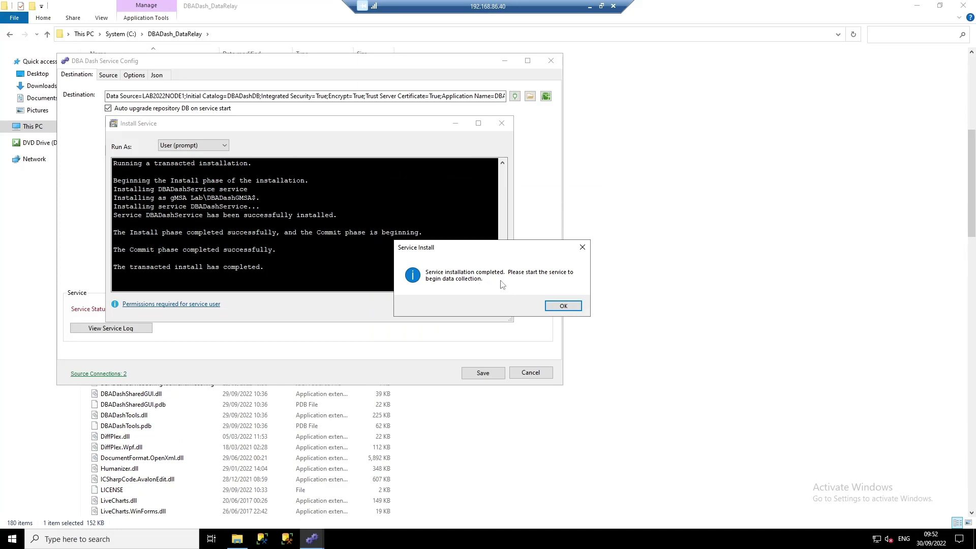
left_click(563, 306)
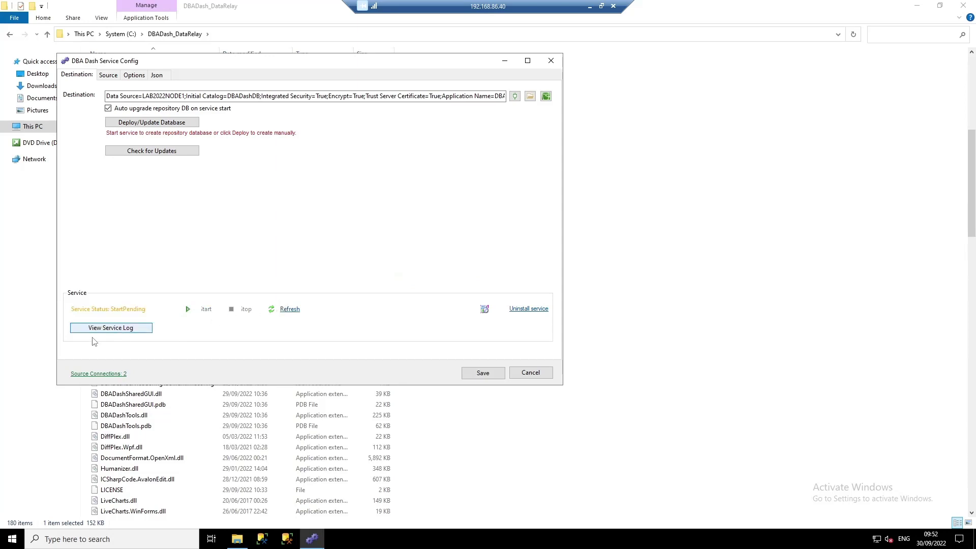
- Check the service log for repository creation, then refresh until the service shows Running
left_click(117, 329)
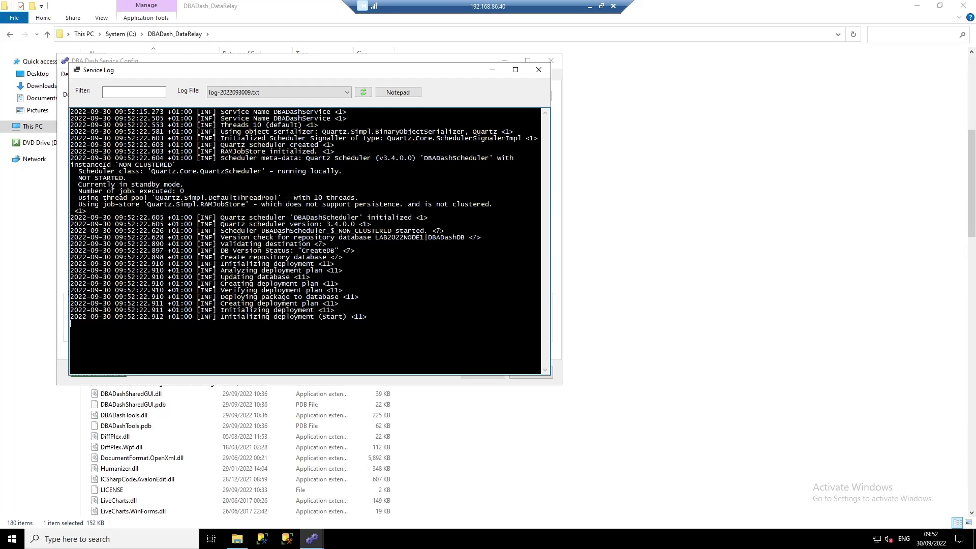
left_click(362, 92)
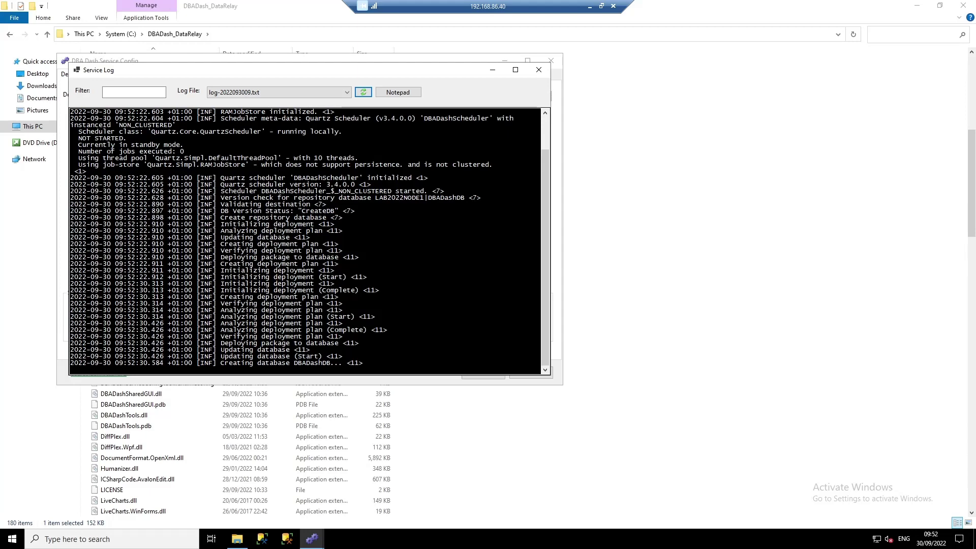
left_click(363, 92)
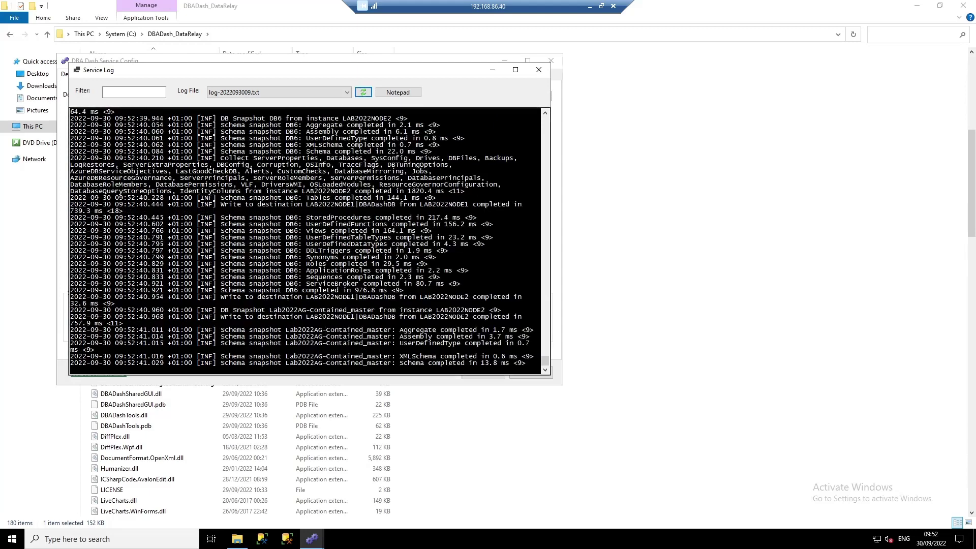
left_click(539, 69)
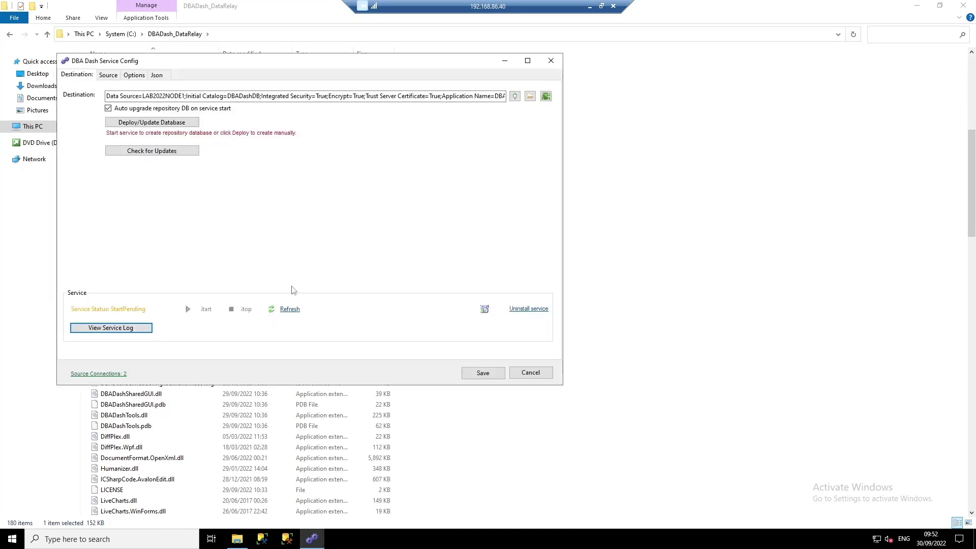
left_click(290, 309)
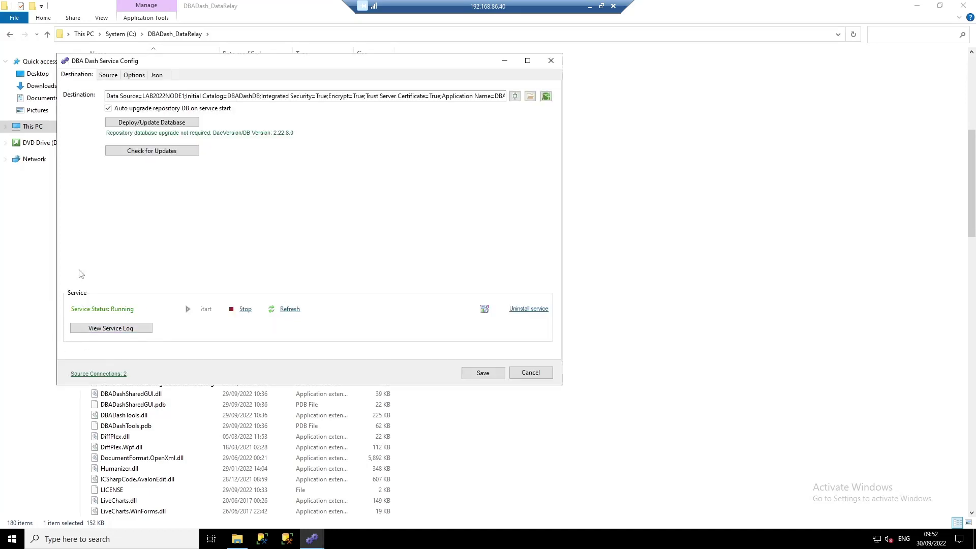
- Close Service Config and start DBADash.exe from the DBADash_DataRelay folder
left_click(550, 62)
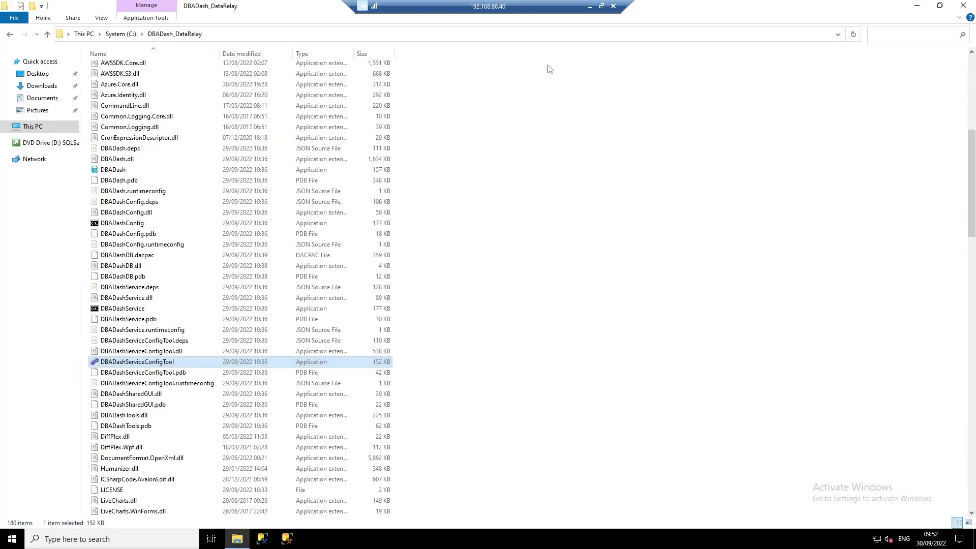
double_click(101, 171)
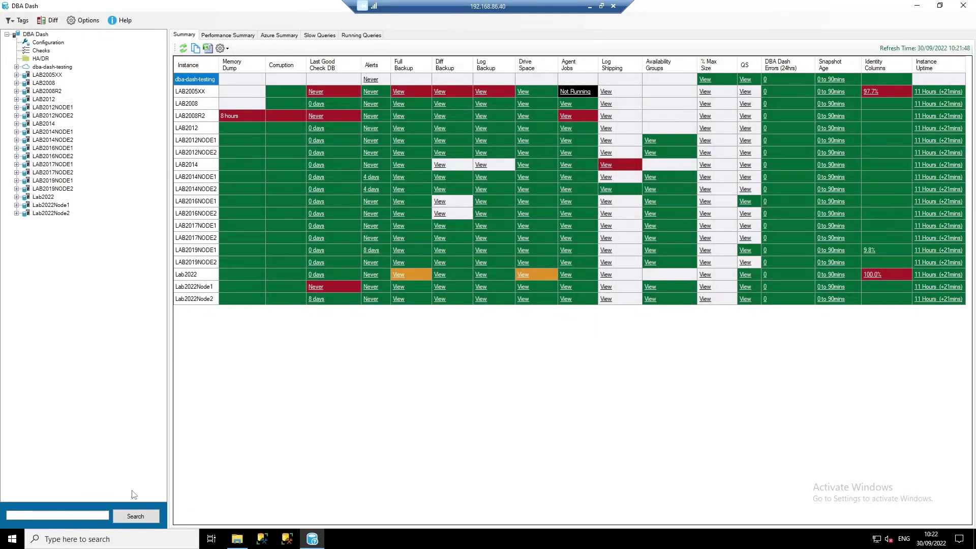
left_click(39, 198)
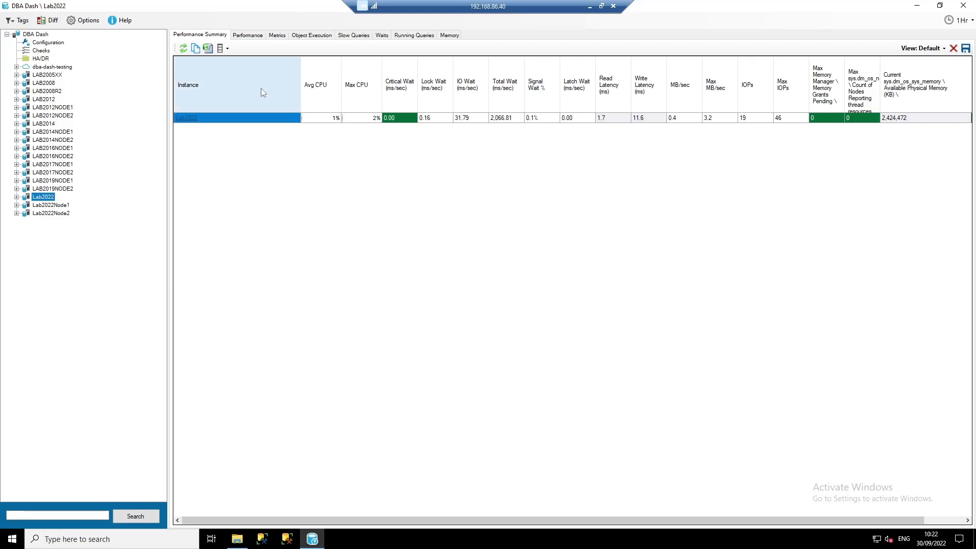
left_click(960, 23)
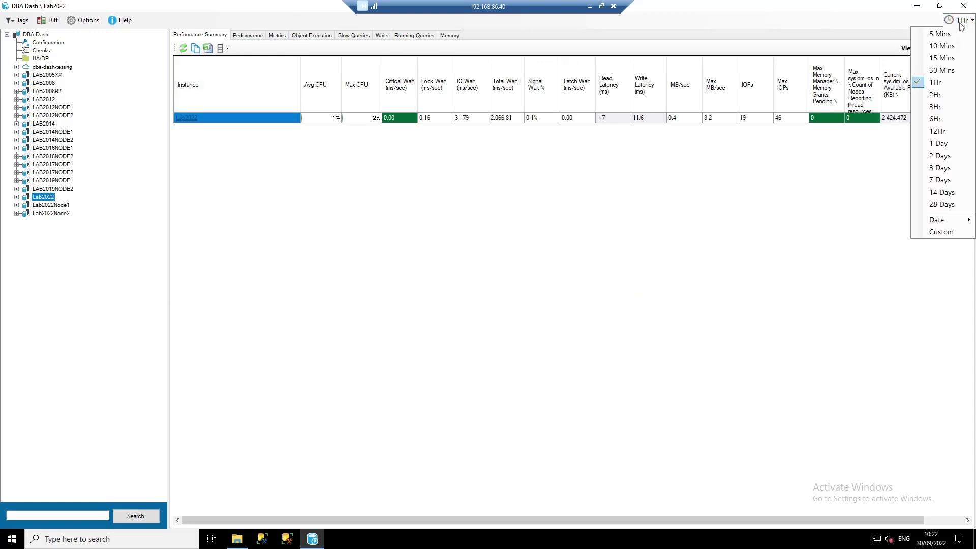
left_click(940, 231)
left_click(405, 264)
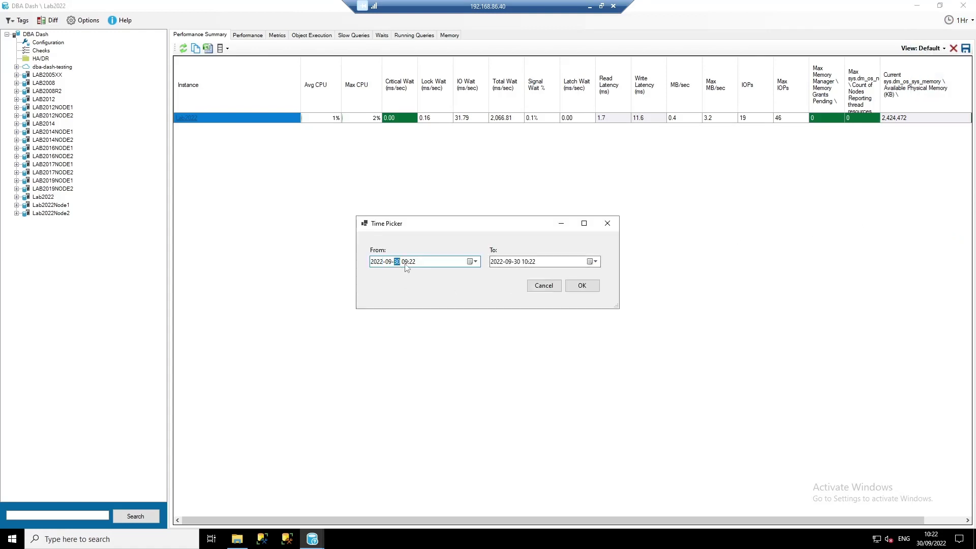
left_click(402, 264)
type("1100")
left_click(517, 263)
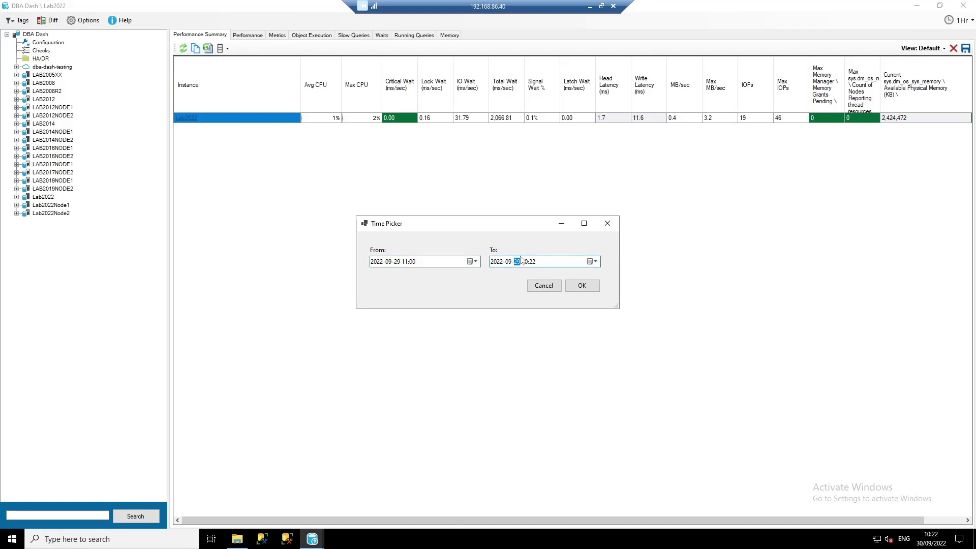
left_click(523, 263)
type("12:00")
left_click(582, 286)
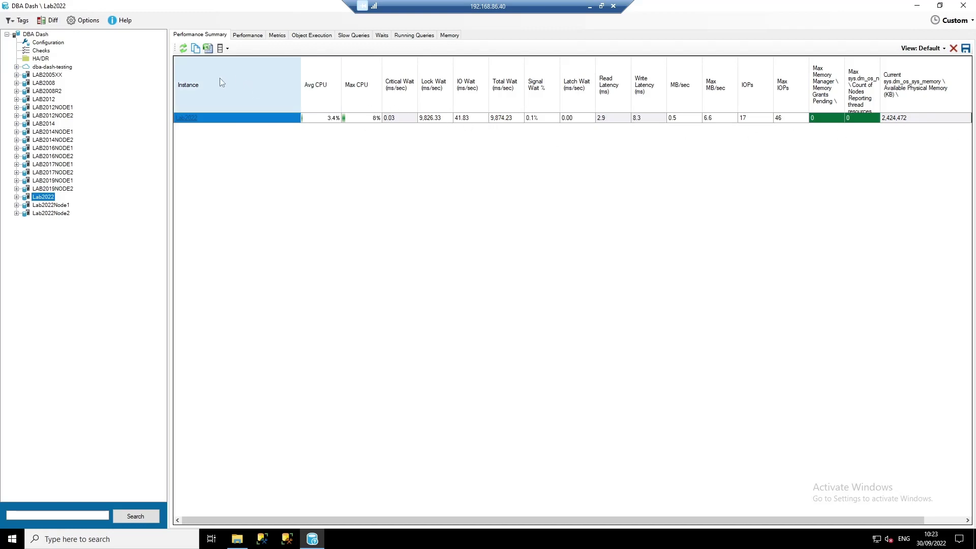
- Review Lab2022's CPU, IO, wait, blocking and execution charts on the Performance tab
left_click(247, 35)
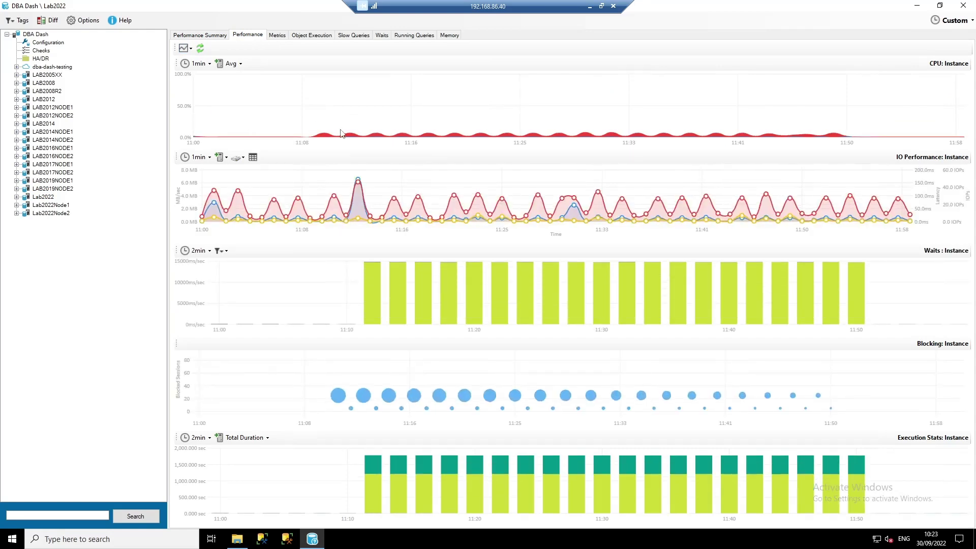
mouse_move(317, 139)
mouse_move(377, 183)
mouse_move(374, 302)
mouse_move(470, 402)
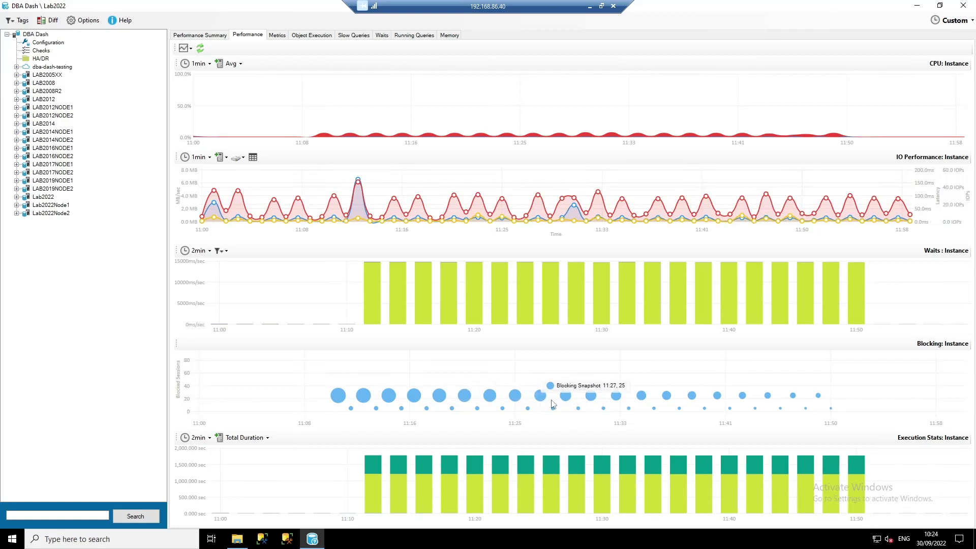
mouse_move(329, 399)
mouse_move(387, 494)
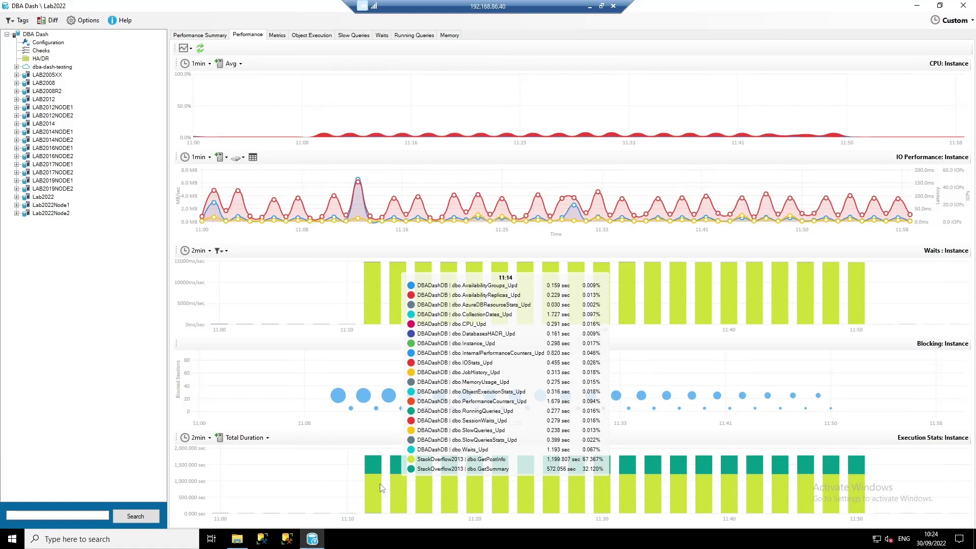
- Open the 11:11 blocking snapshot, read session 76's IncrementUsersViews batch, then list its 25 recursive blockees
left_click(337, 396)
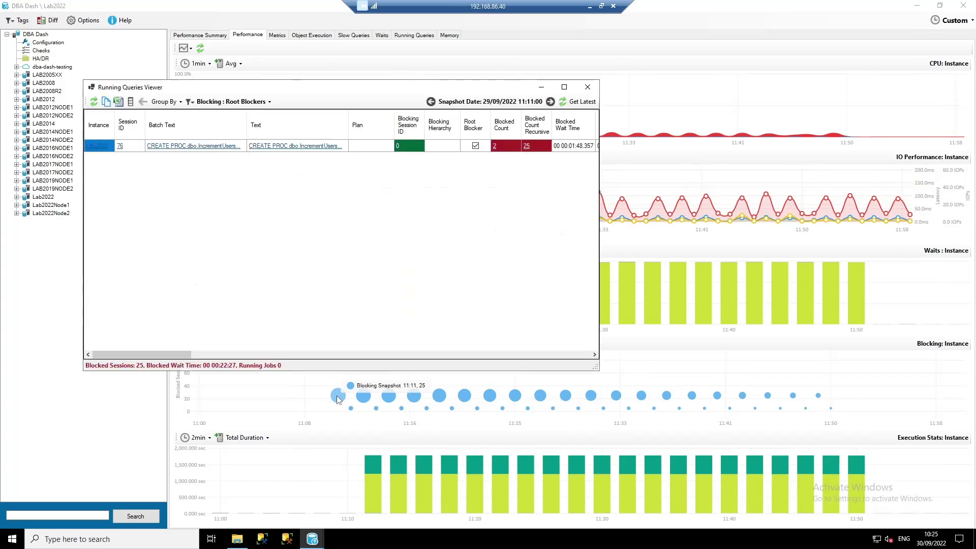
left_click_drag(183, 87, 270, 129)
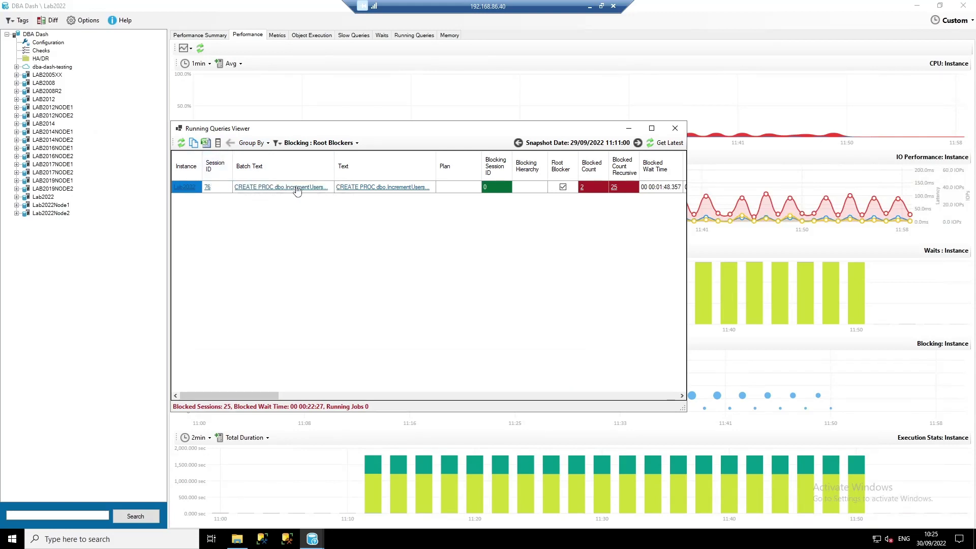
left_click(268, 188)
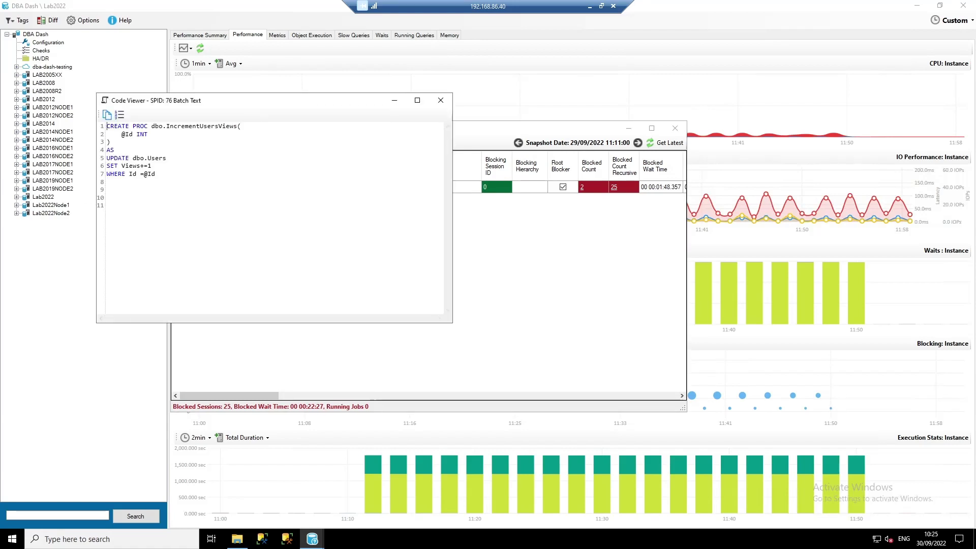
left_click(441, 101)
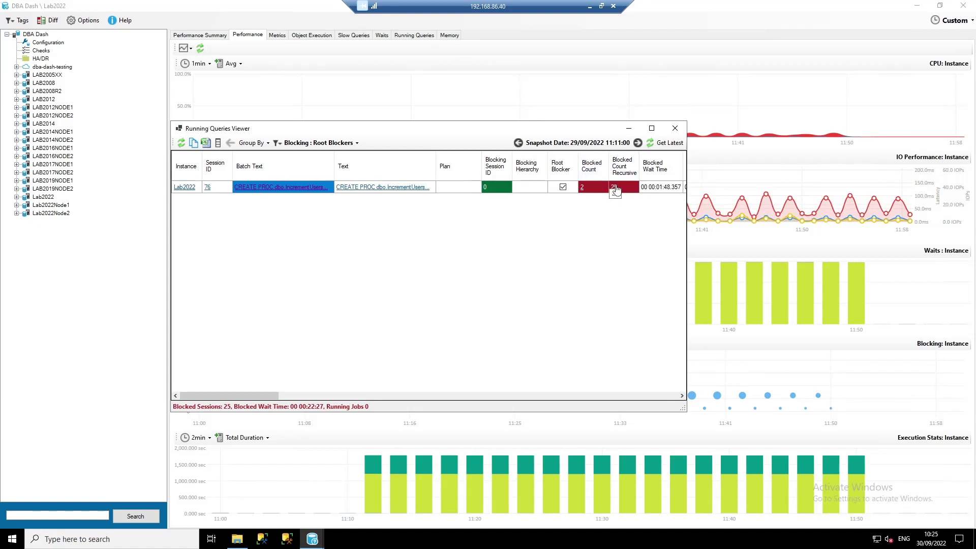
left_click(615, 188)
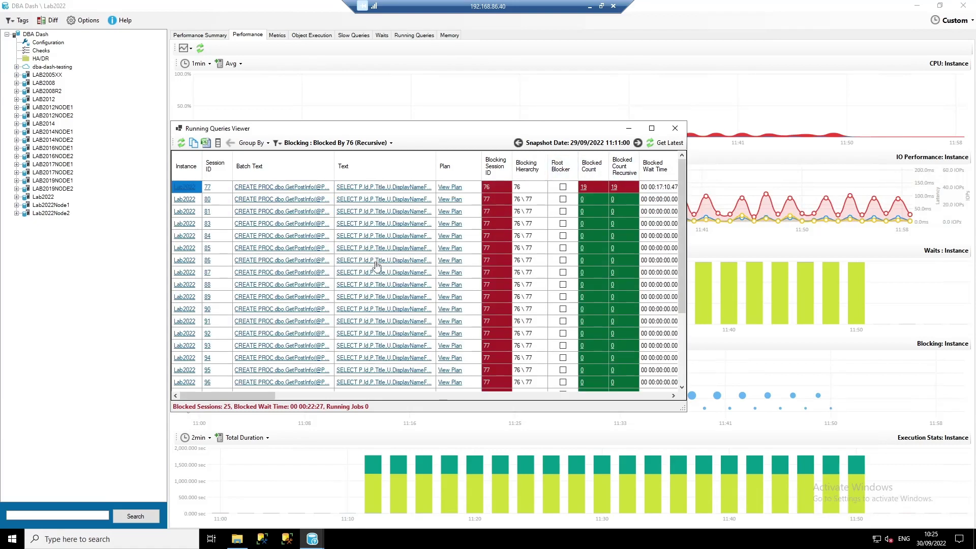
- Clear the blocking filter and maximize the viewer to show session 76's whole chain
left_click(345, 144)
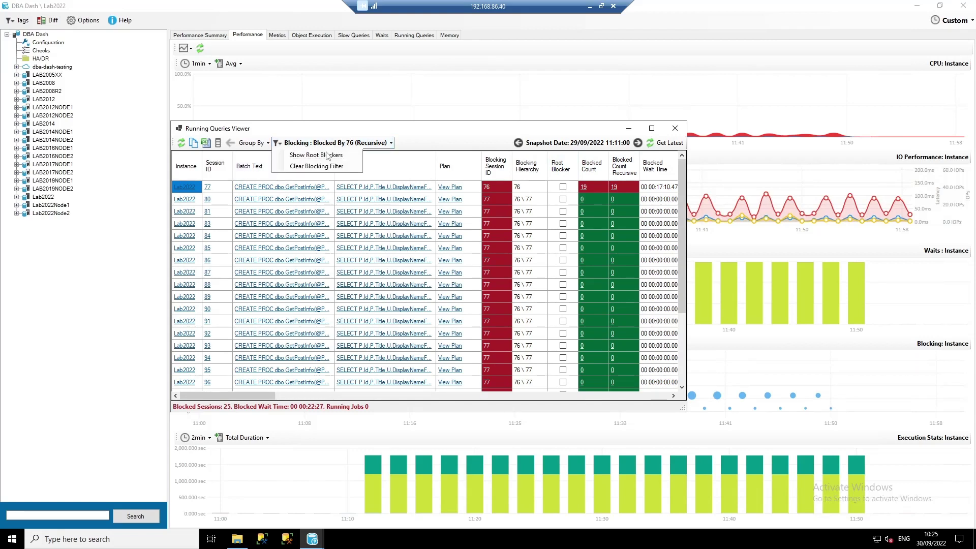
left_click(327, 167)
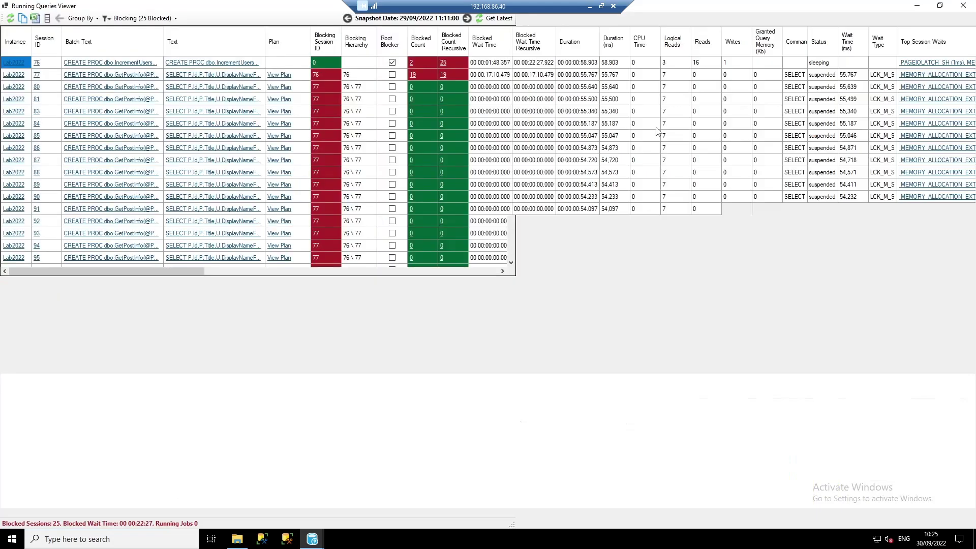
left_click(651, 129)
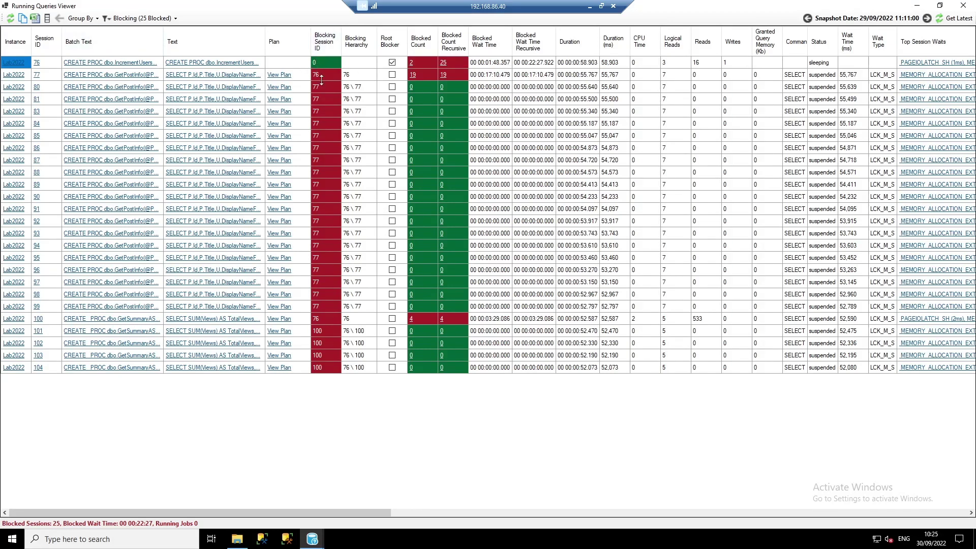
left_click(322, 77)
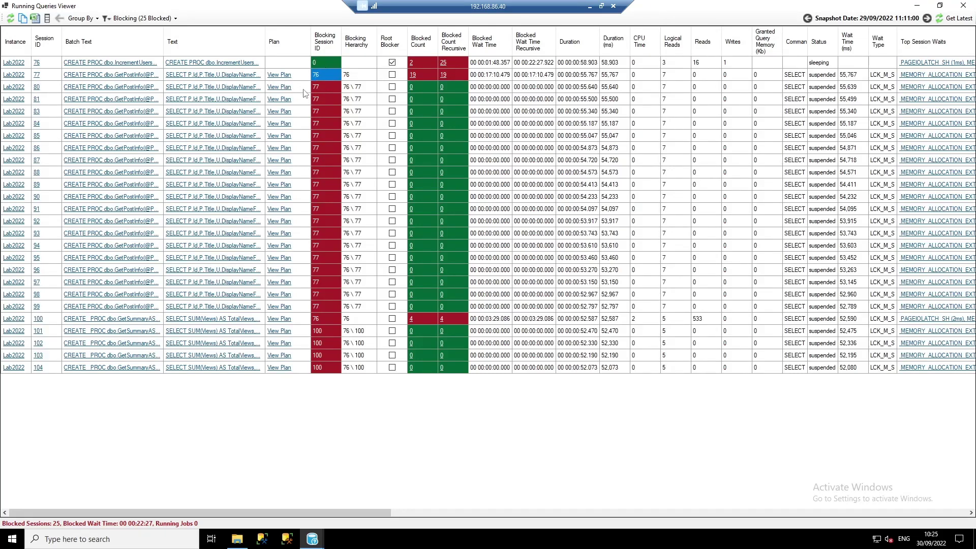
left_click(375, 75)
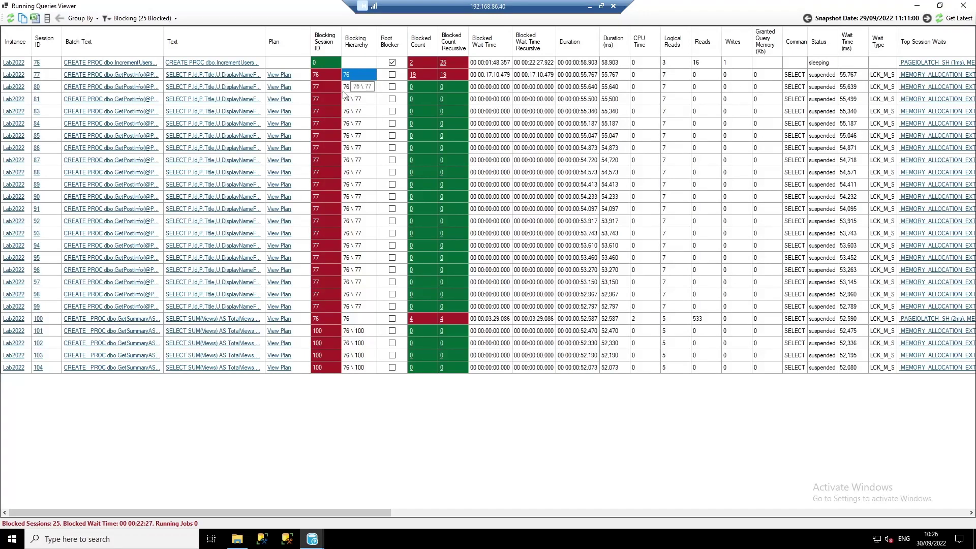
left_click(343, 89)
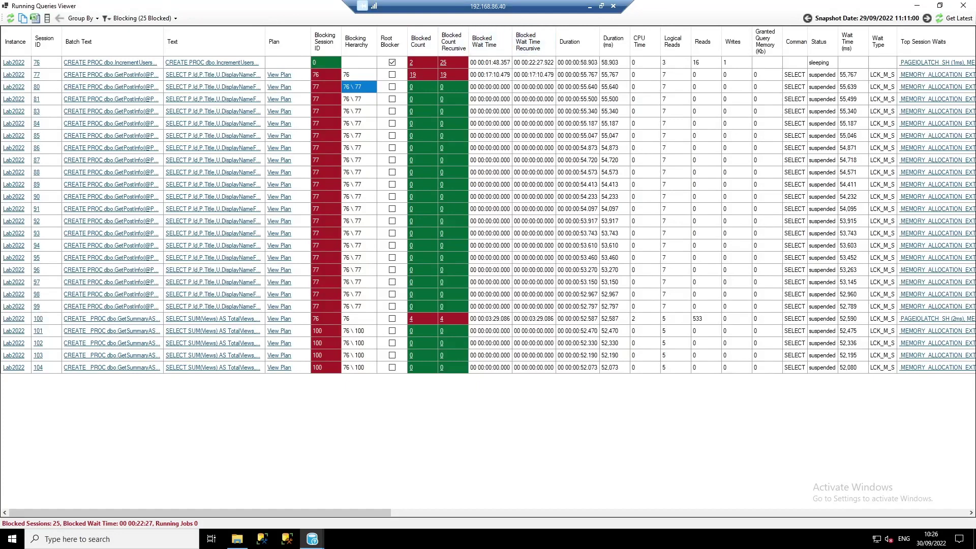
left_click(57, 62)
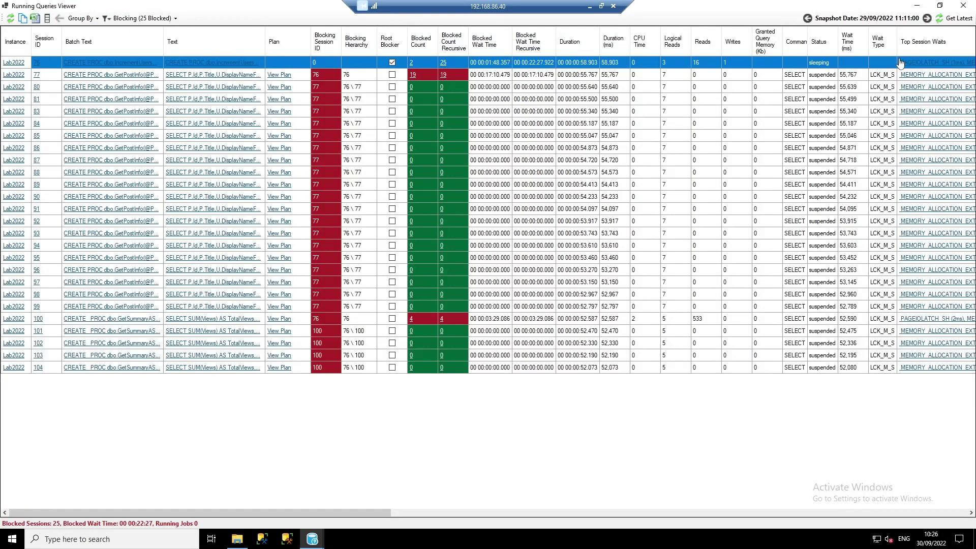
left_click(579, 63)
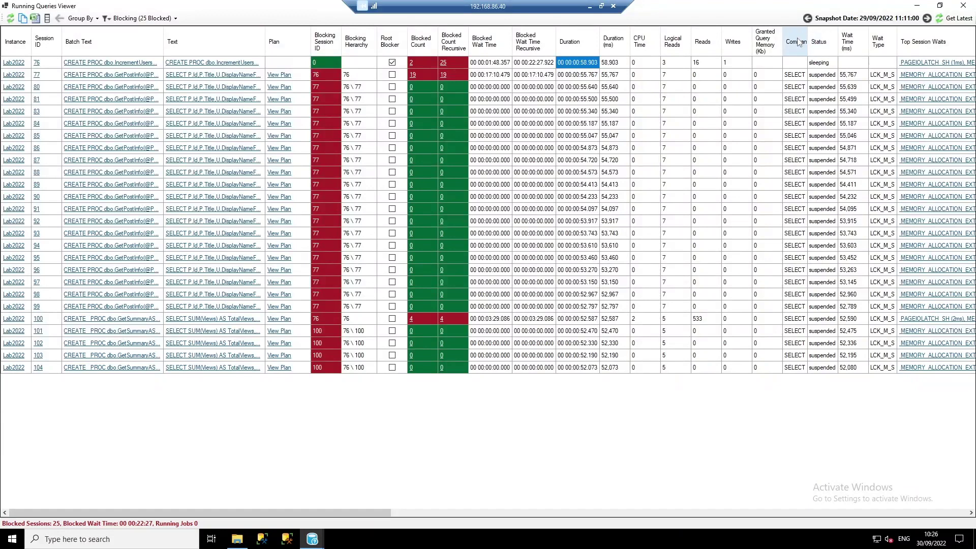
left_click(827, 64)
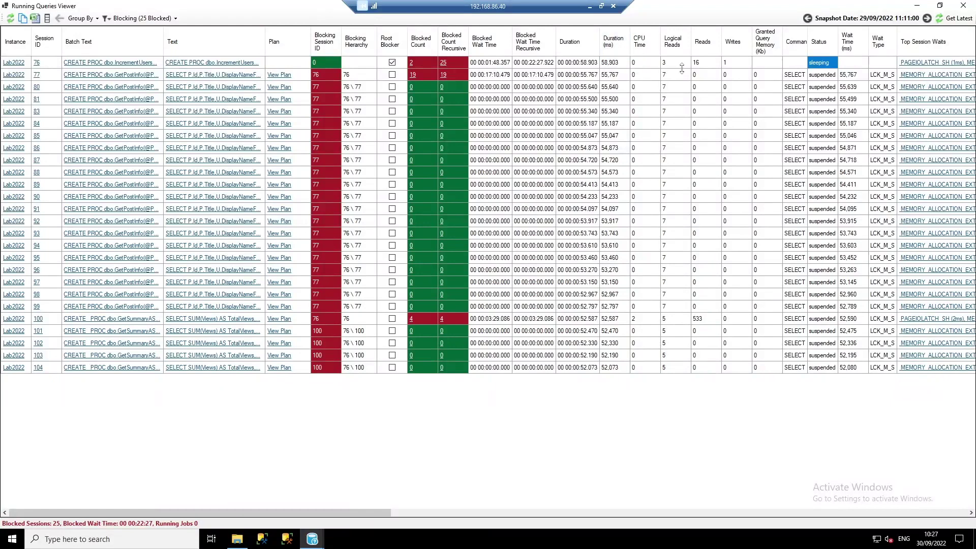
left_click(760, 64)
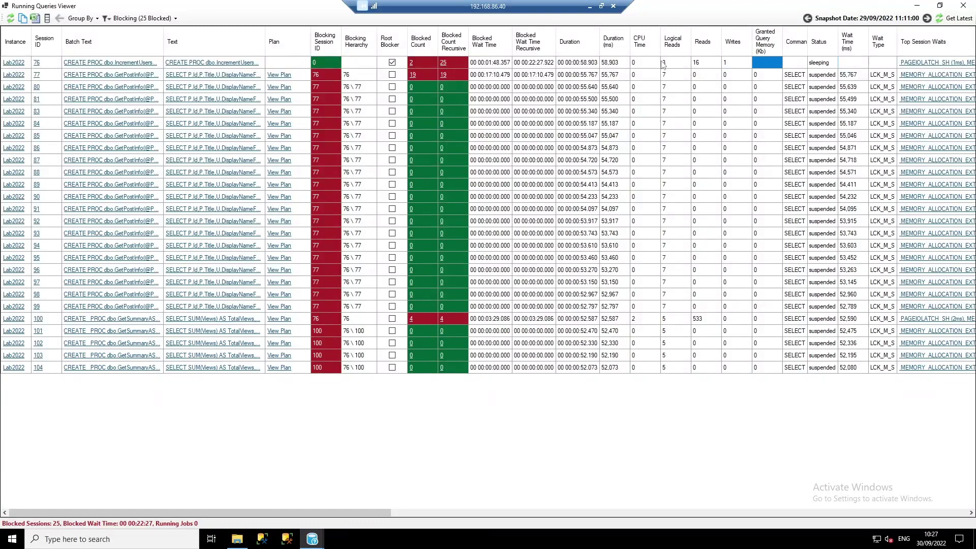
left_click(640, 64)
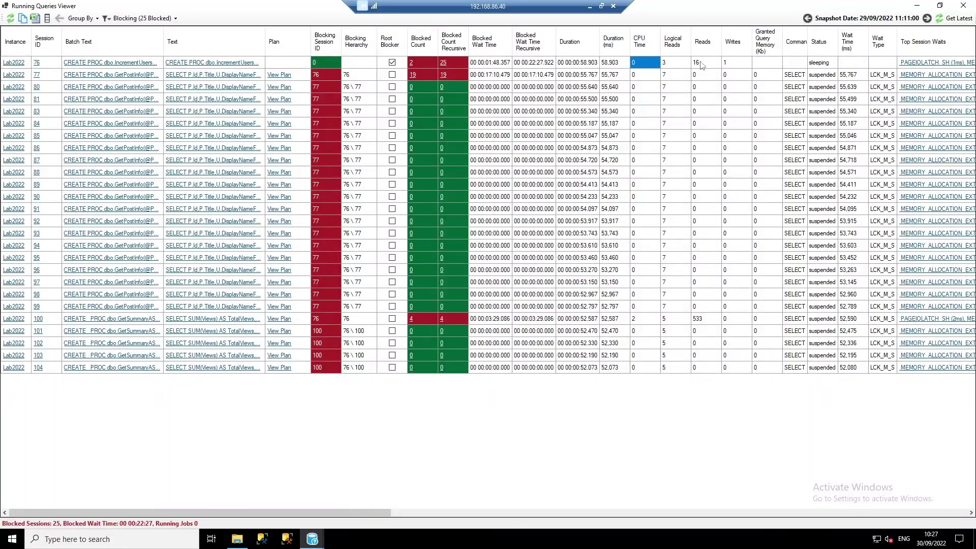
left_click(757, 63)
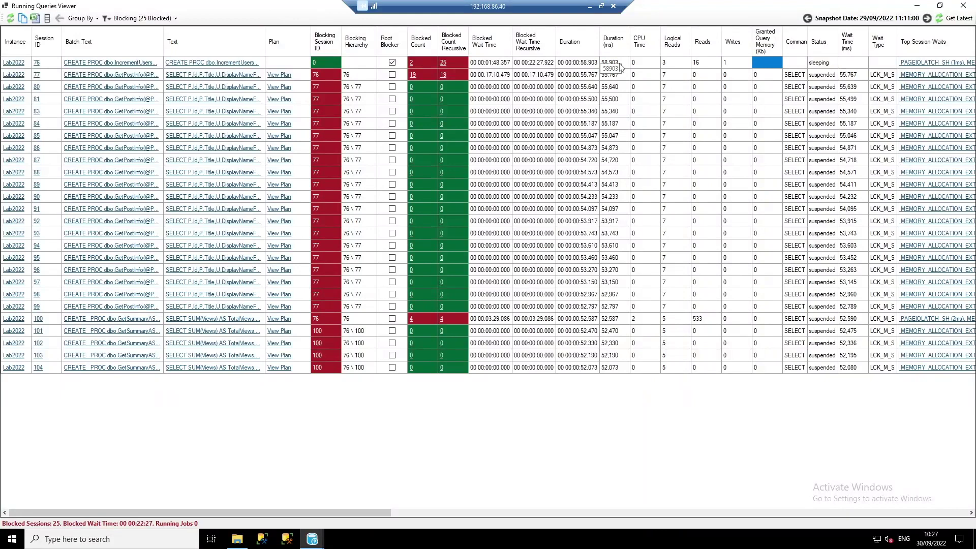
left_click(619, 64)
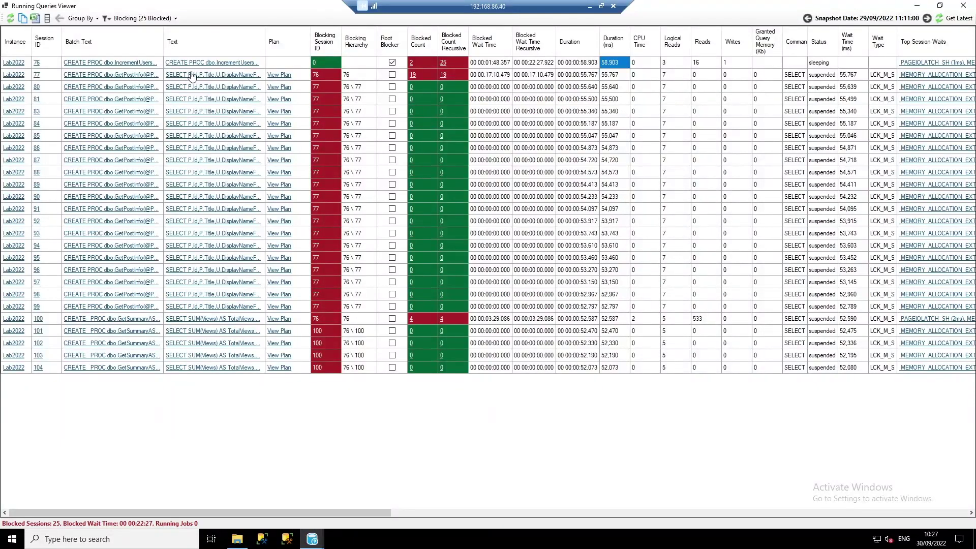
left_click(131, 76)
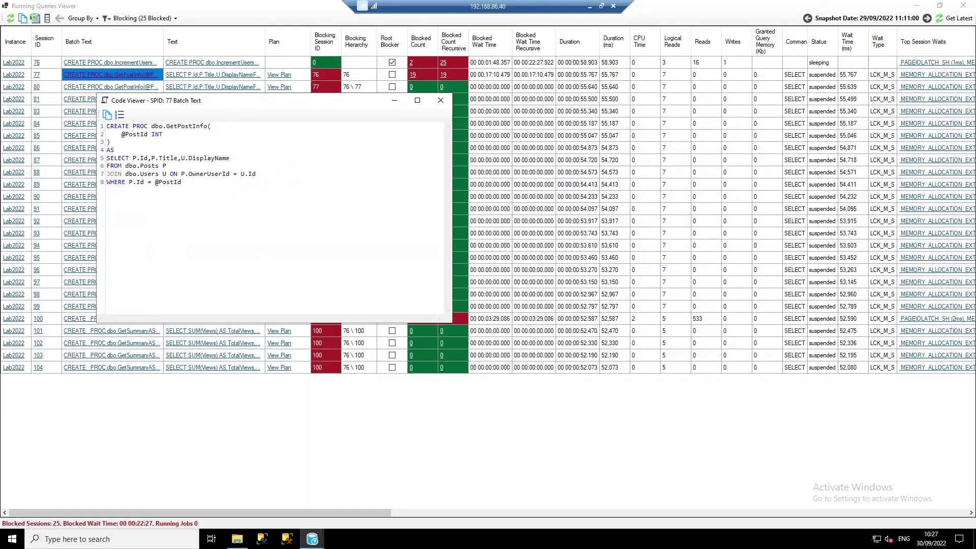
left_click(440, 101)
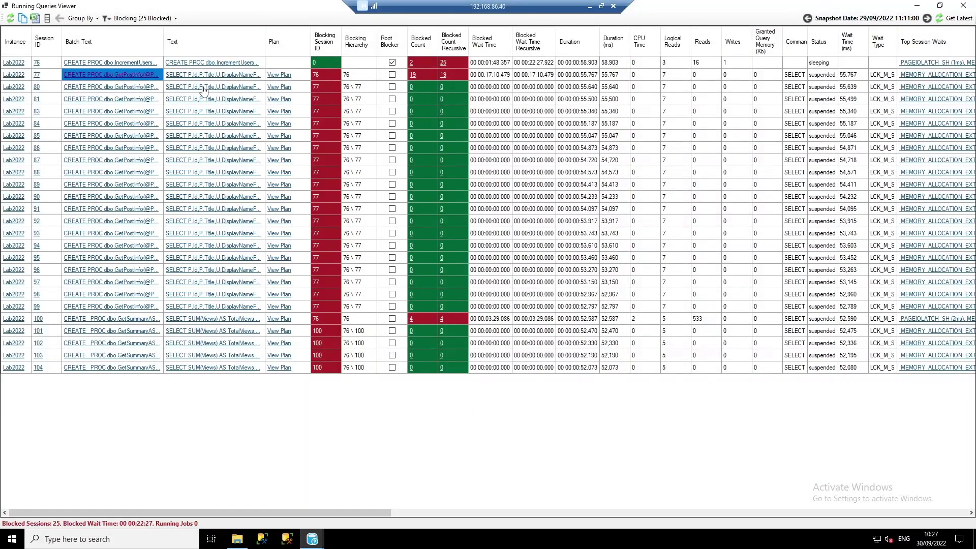
left_click(203, 76)
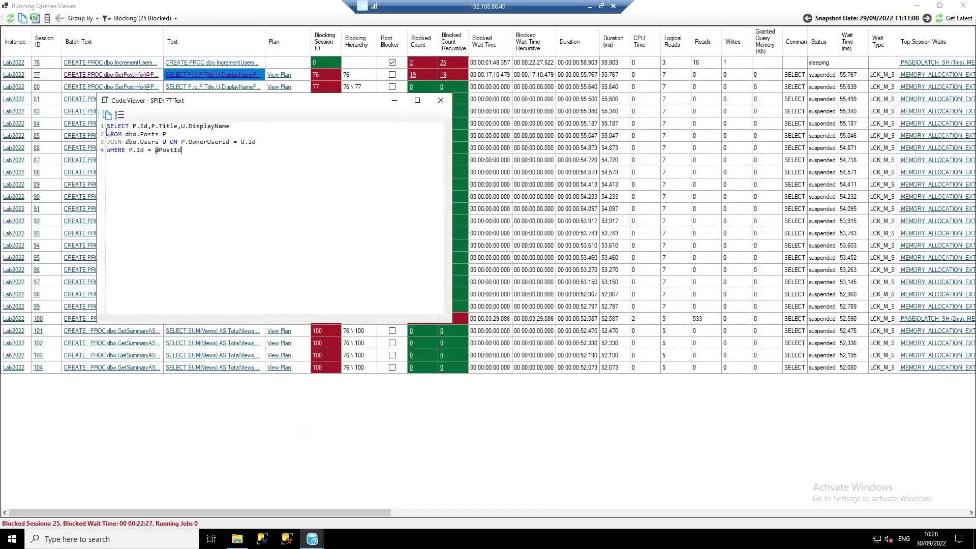
left_click_drag(107, 128, 214, 151)
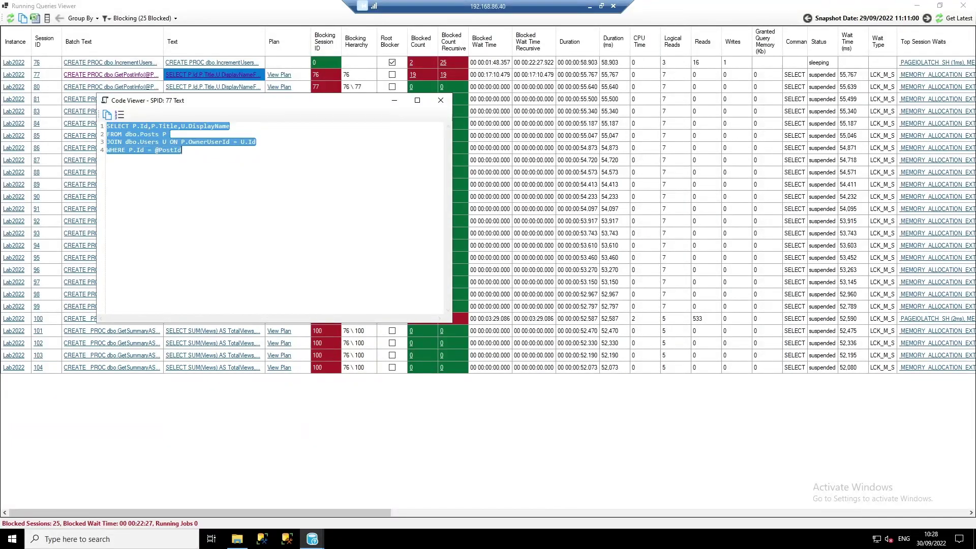
left_click(441, 100)
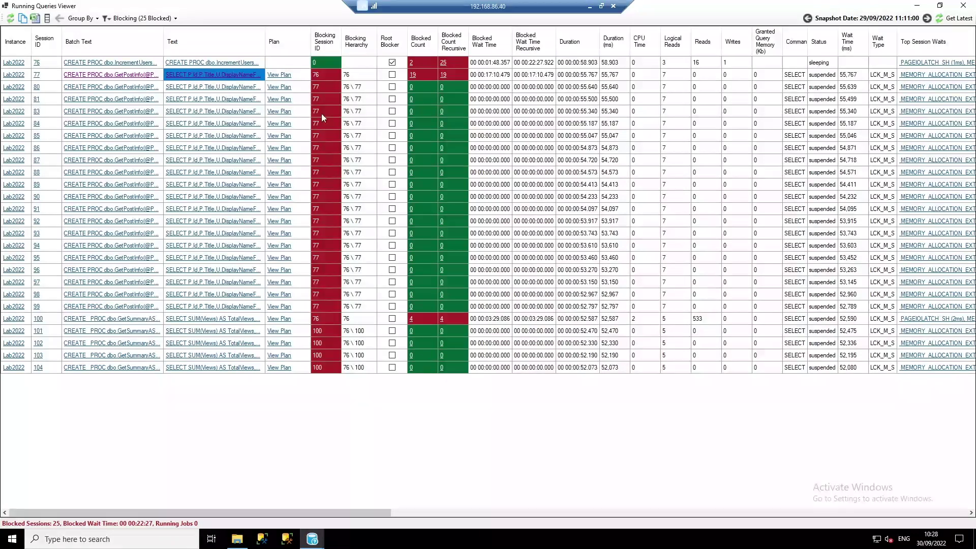
- Sort Lab2022's Running Queries snapshots by blocked queries descending and open the 11:49 snapshot
left_click(963, 6)
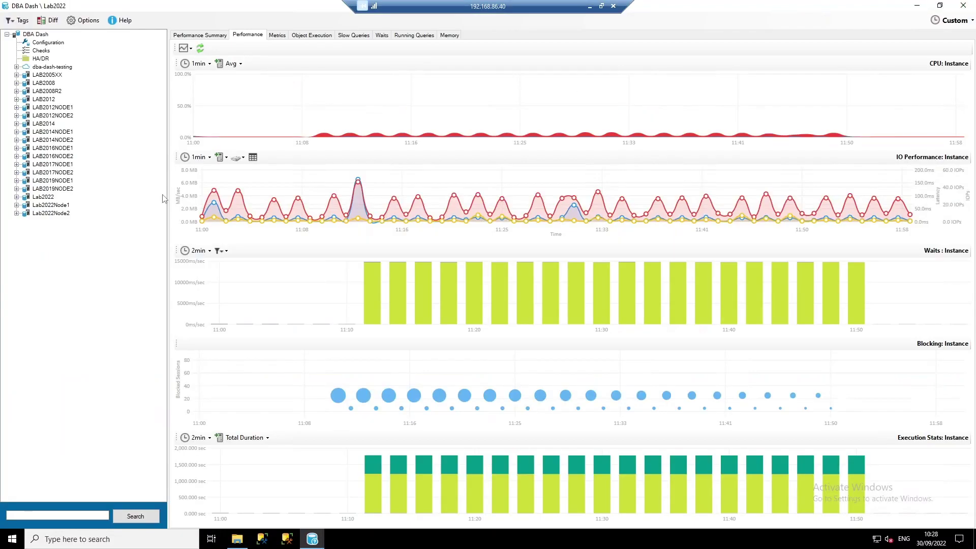
left_click(409, 36)
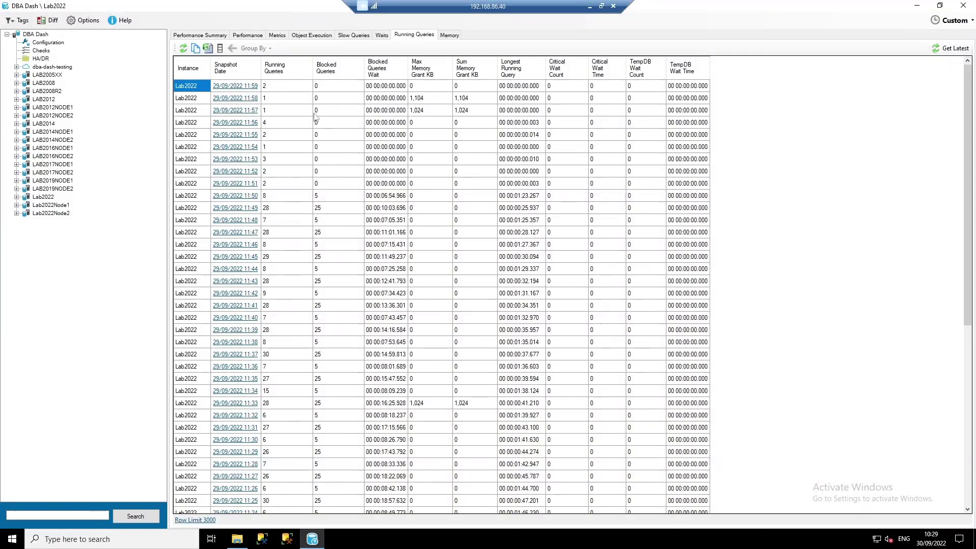
left_click(345, 68)
left_click(344, 70)
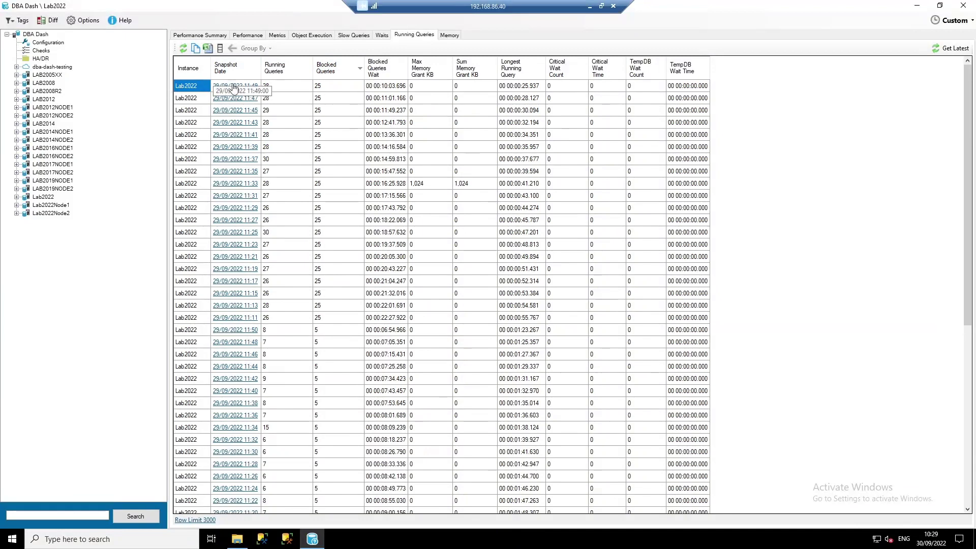
left_click(255, 87)
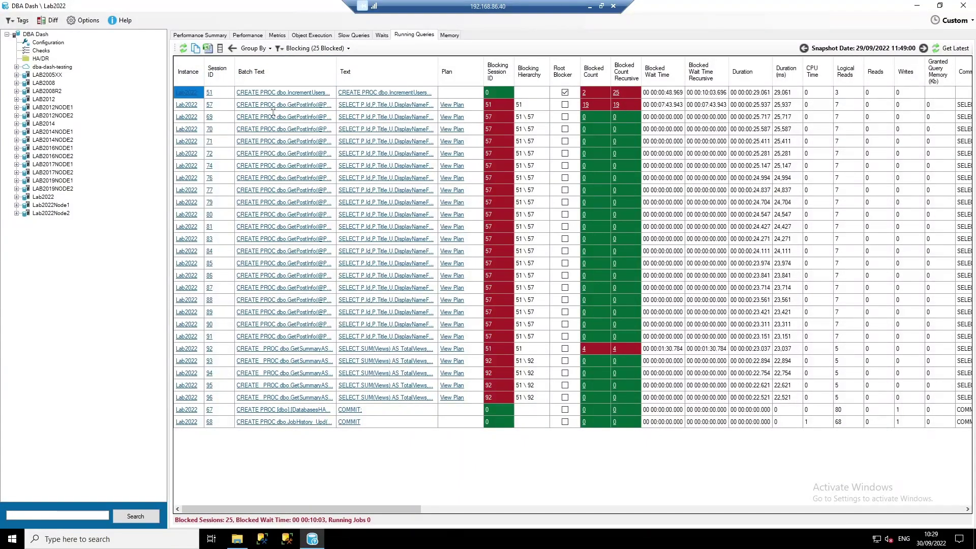
- List the 194 StackOverflow2013 queries that ran 1–5 minutes and preview the first query's text
left_click(363, 36)
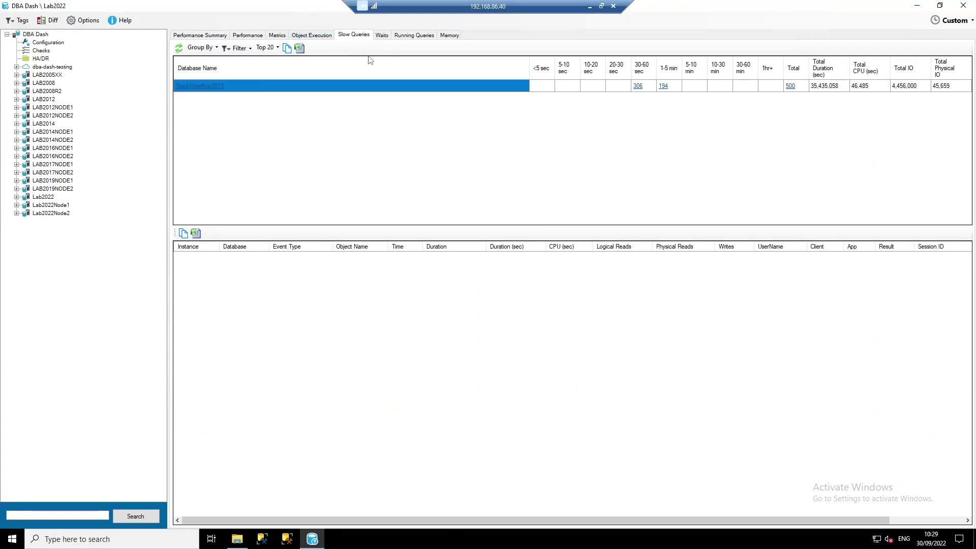
left_click(663, 87)
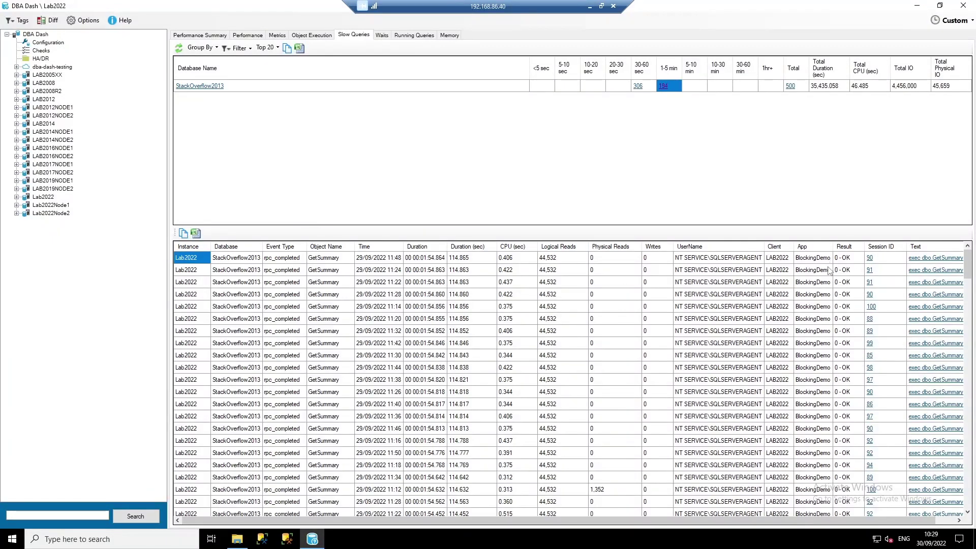
left_click(915, 260)
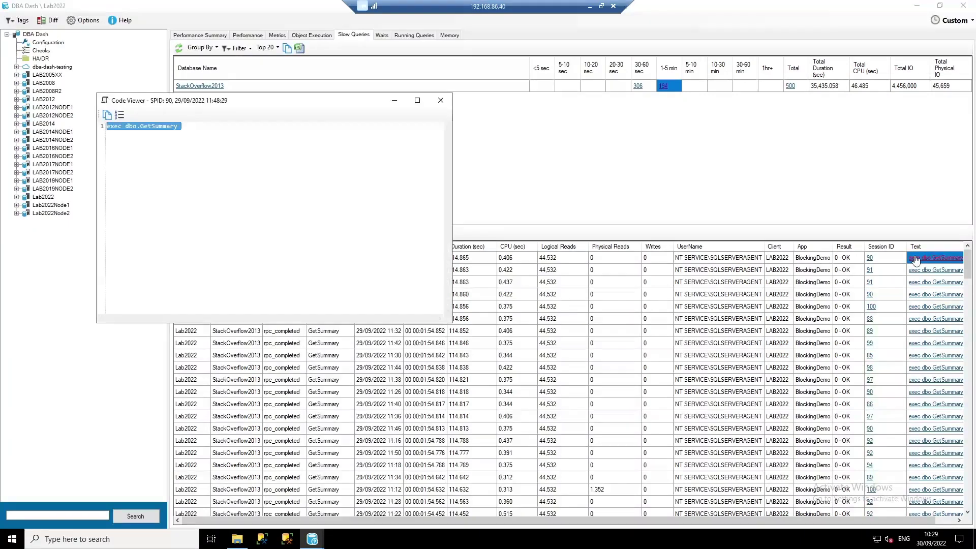
left_click(193, 148)
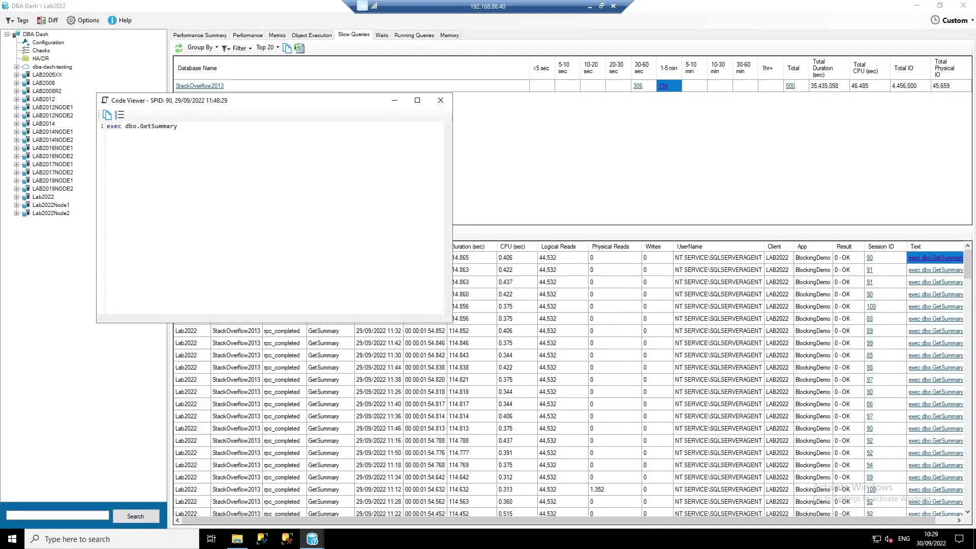
left_click(441, 101)
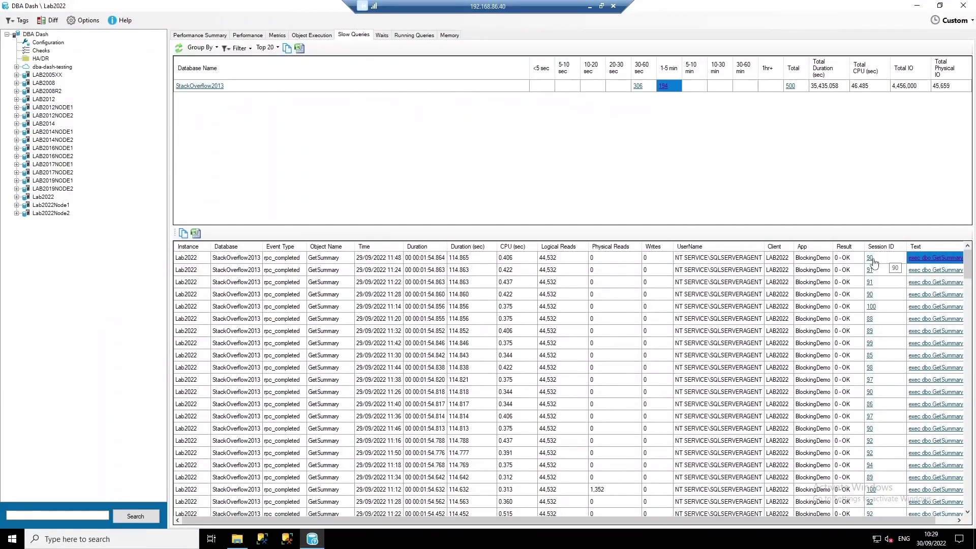
- Show blocking details for session 90, noting its 00:01:25.357 blocked duration
left_click(870, 257)
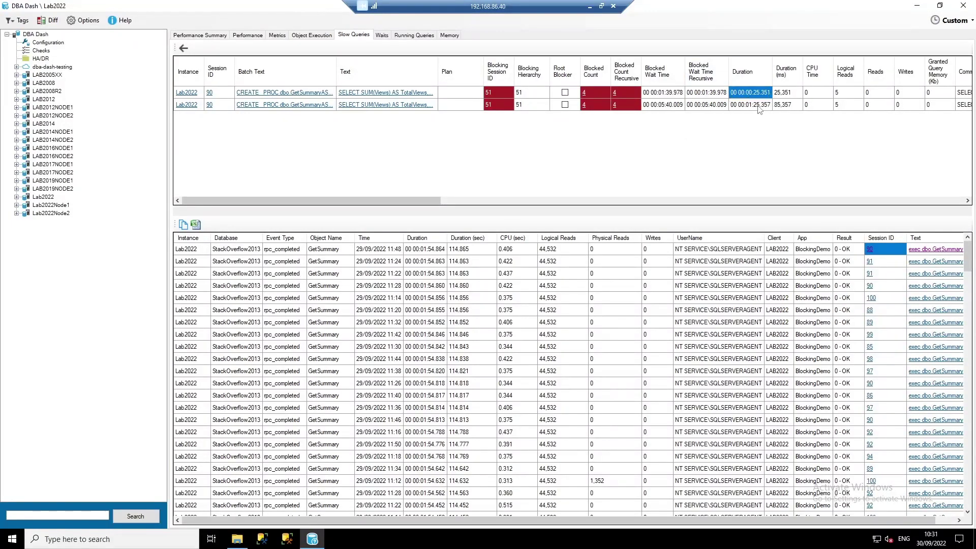
left_click(762, 105)
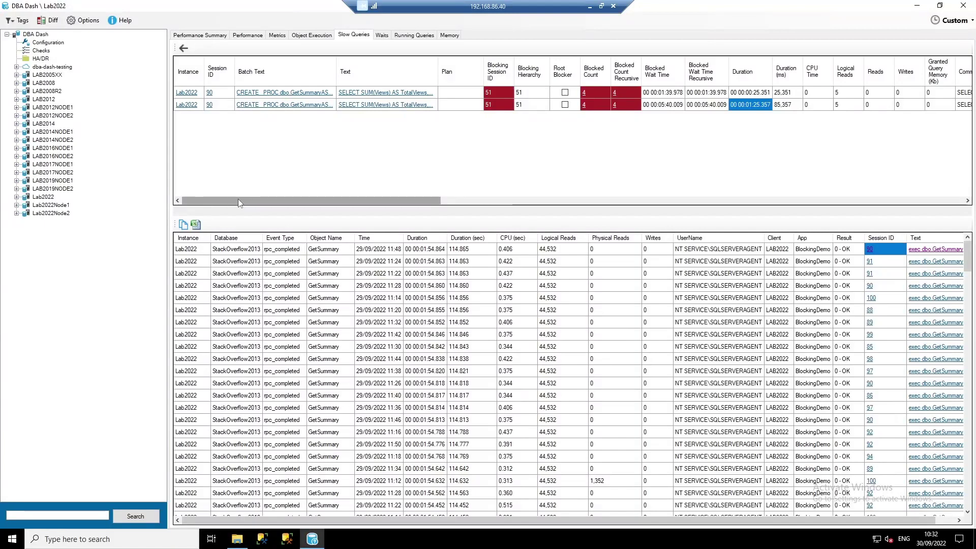
left_click_drag(231, 203, 449, 199)
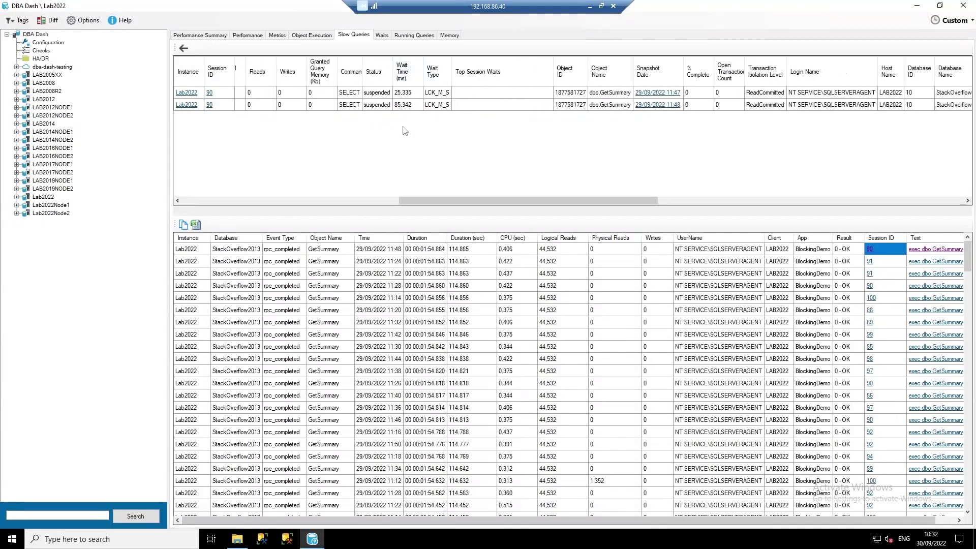
left_click_drag(500, 199, 283, 200)
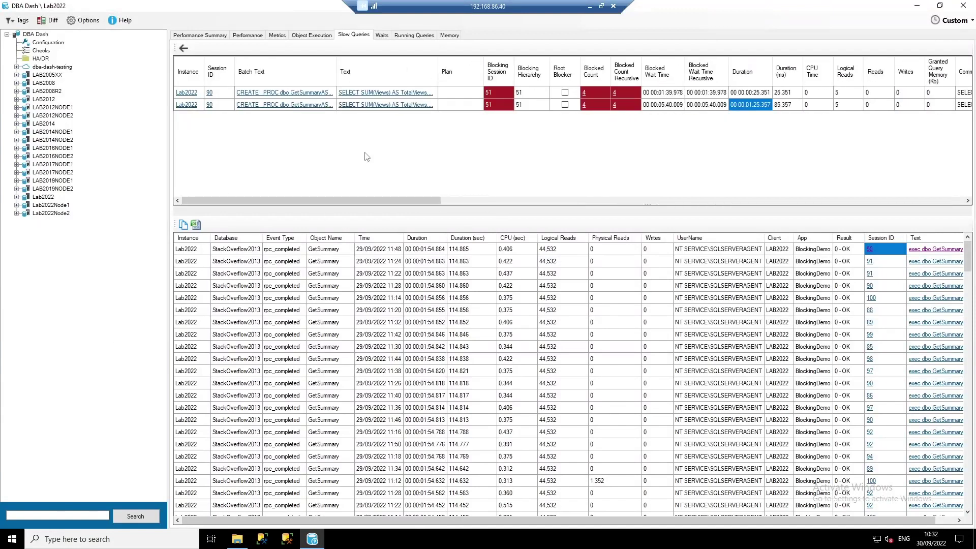
left_click(382, 36)
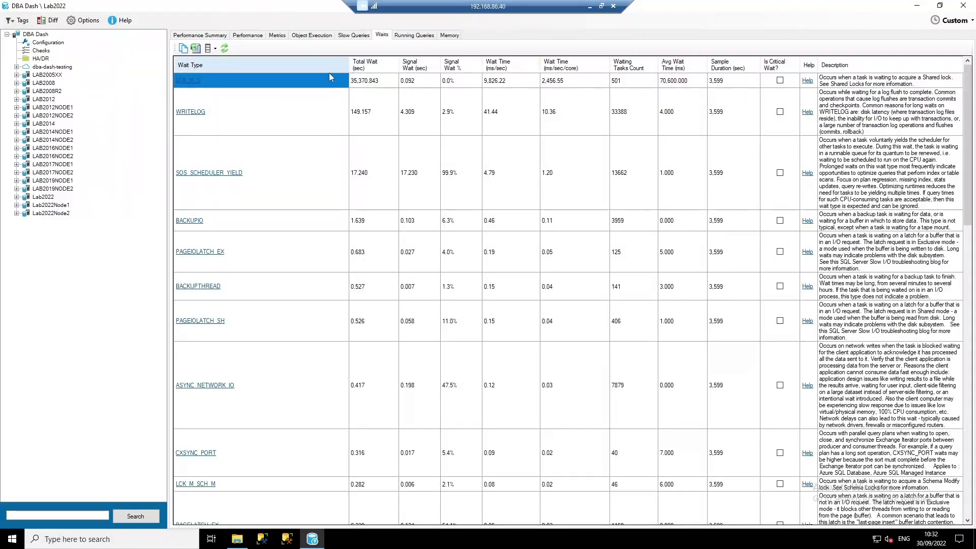
- Chart LCK_M_S wait time from the Wait Type column of Lab2022's waits list
left_click(189, 80)
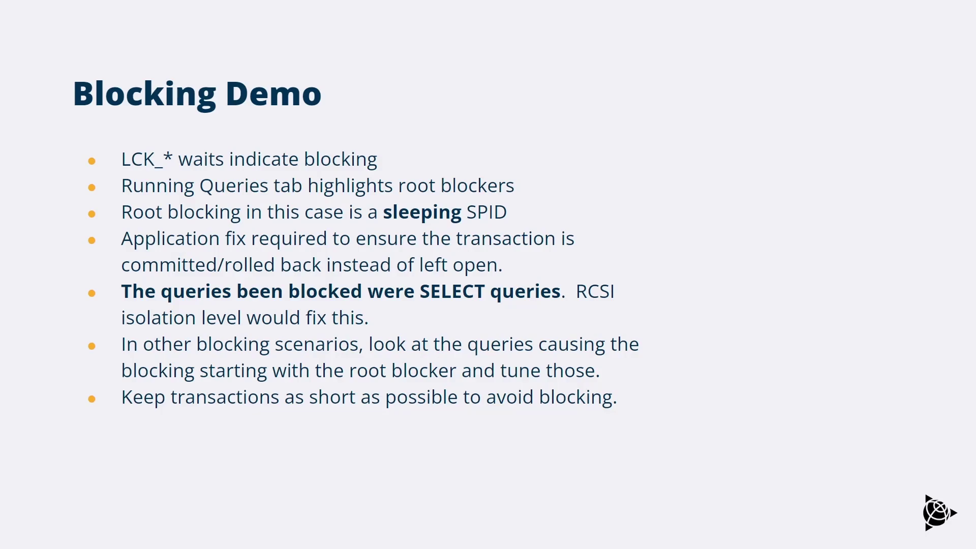
- Advance the slideshow past the 'Demo 3 - Performance Issue' slide
key("Right")
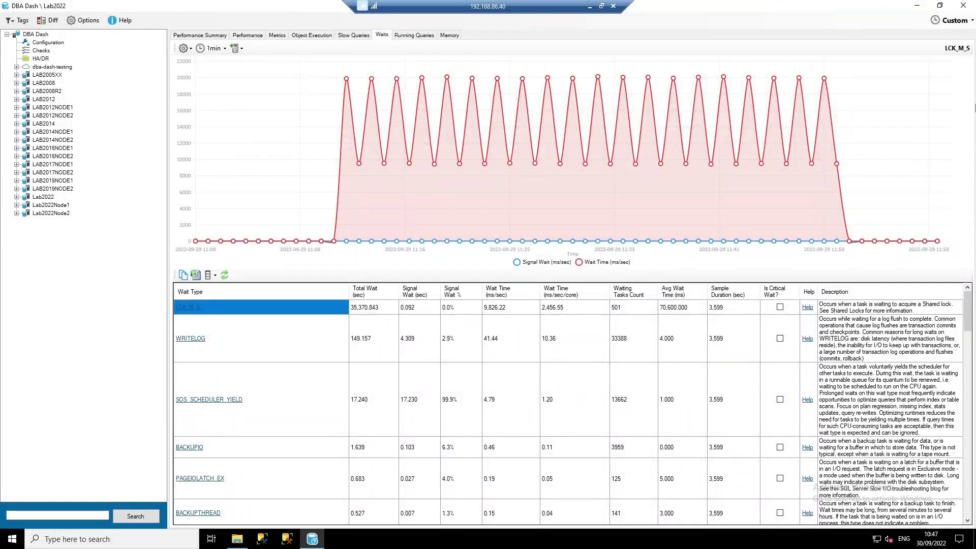
- Set a custom 09:00–10:00 time range and view Lab2022's Performance charts
left_click(949, 21)
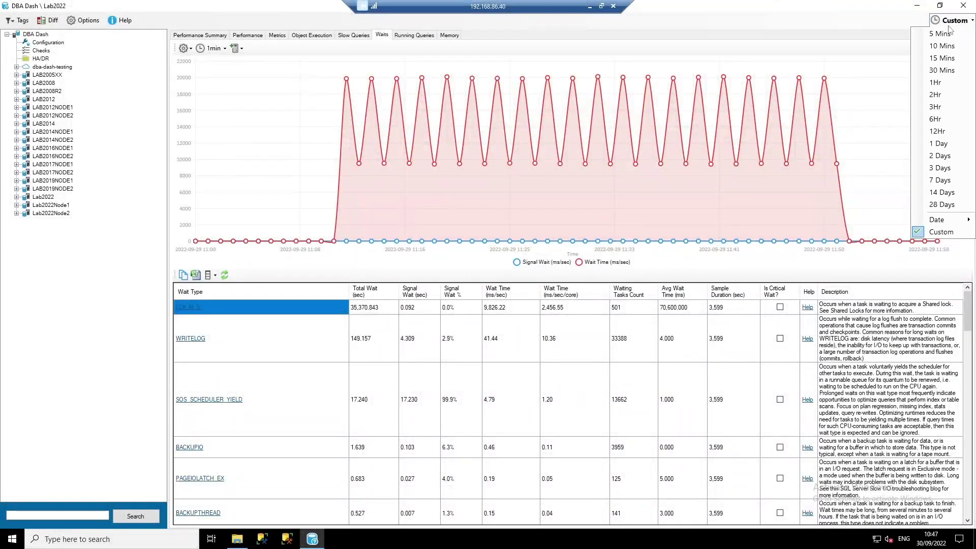
left_click(940, 232)
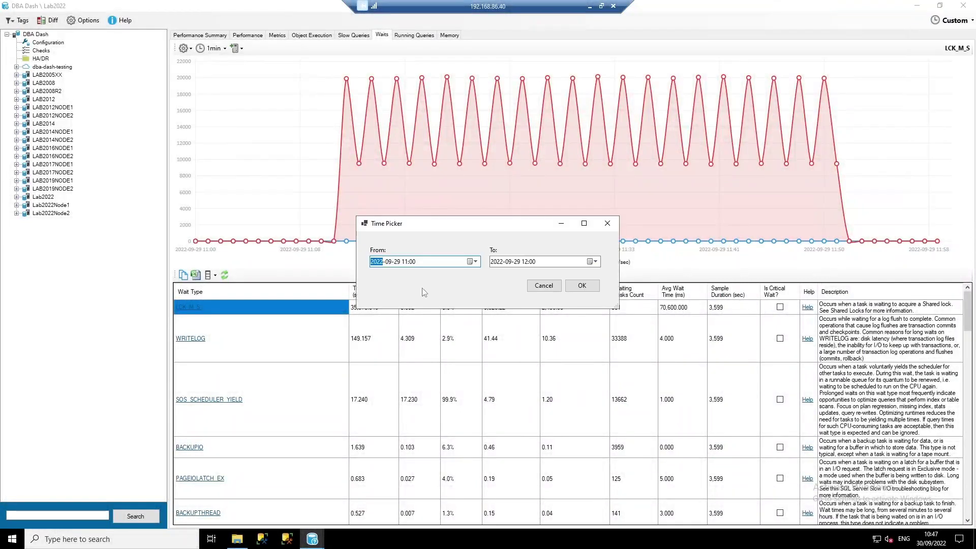
left_click(405, 262)
left_click(526, 262)
type("10")
left_click(582, 285)
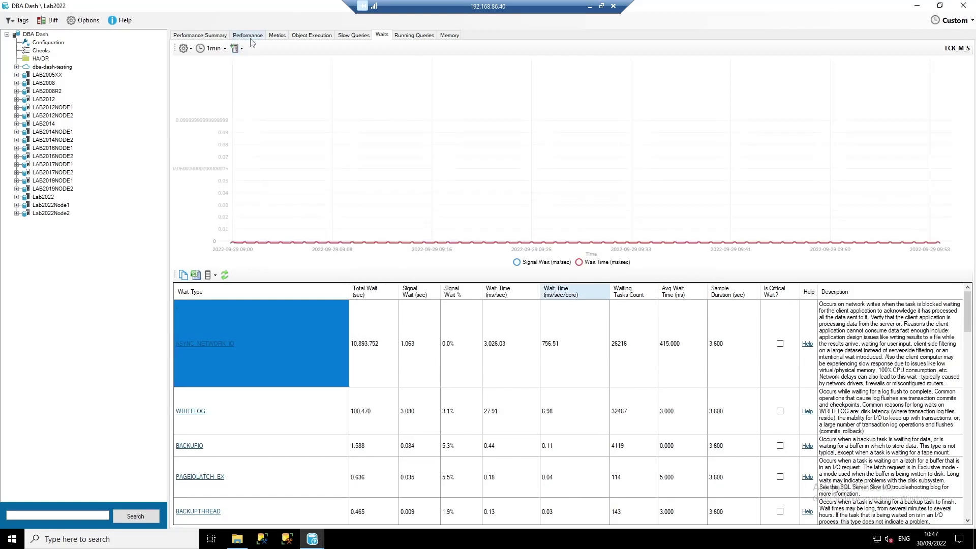
left_click(248, 36)
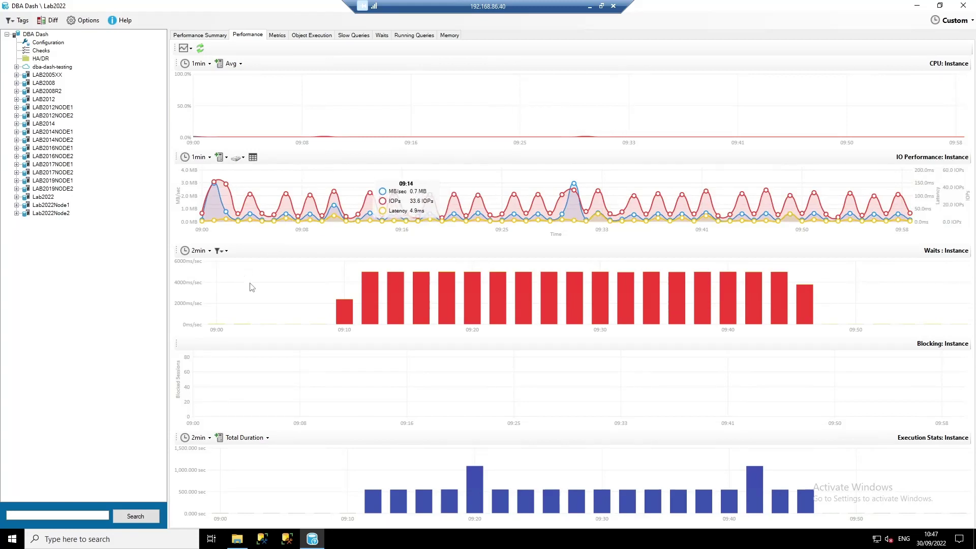
- Chart the ASYNC_NETWORK_IO wait over time, the top wait at 10,893.752 seconds
mouse_move(375, 303)
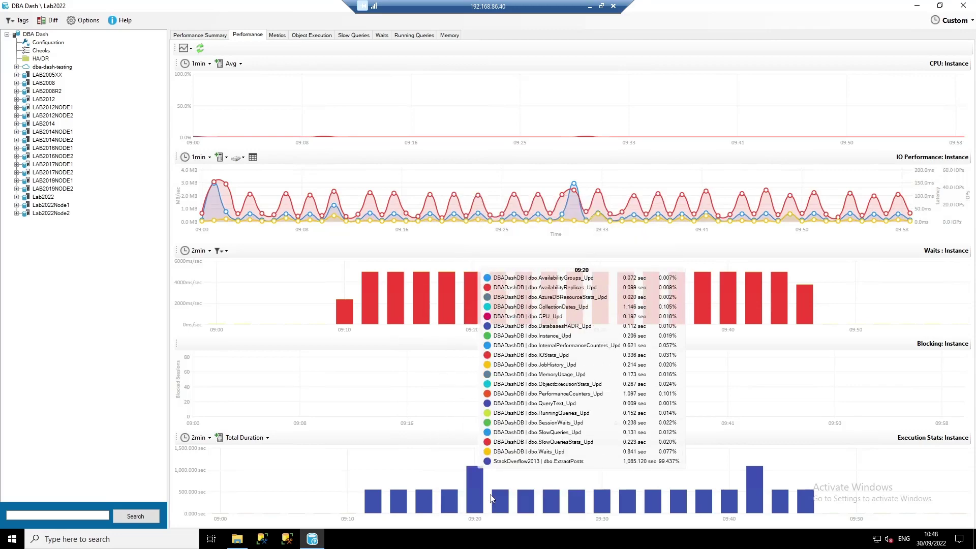
left_click(381, 34)
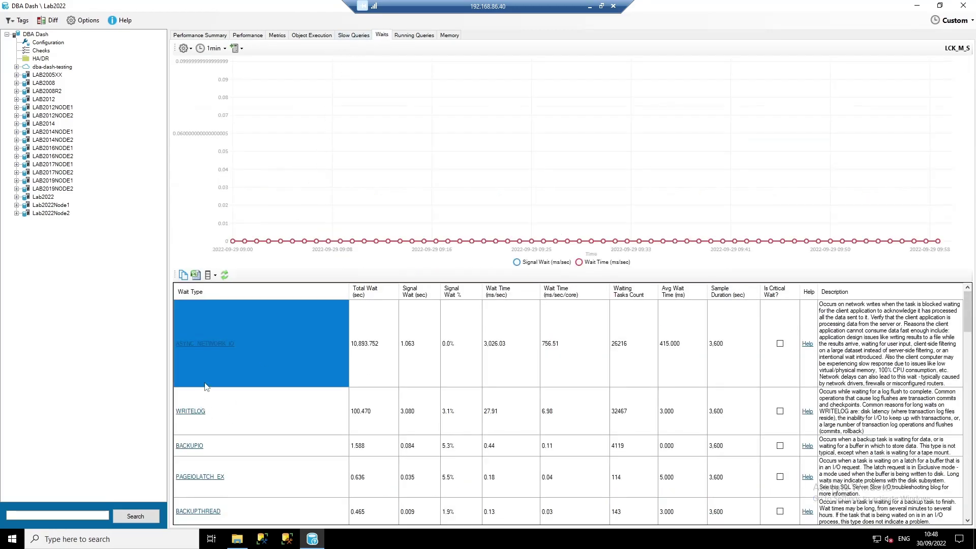
left_click(206, 350)
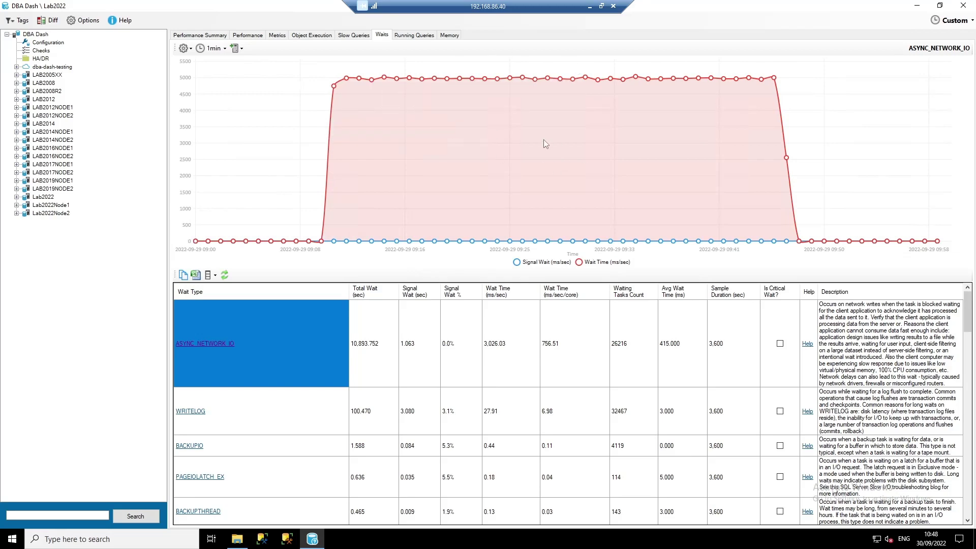
left_click(407, 35)
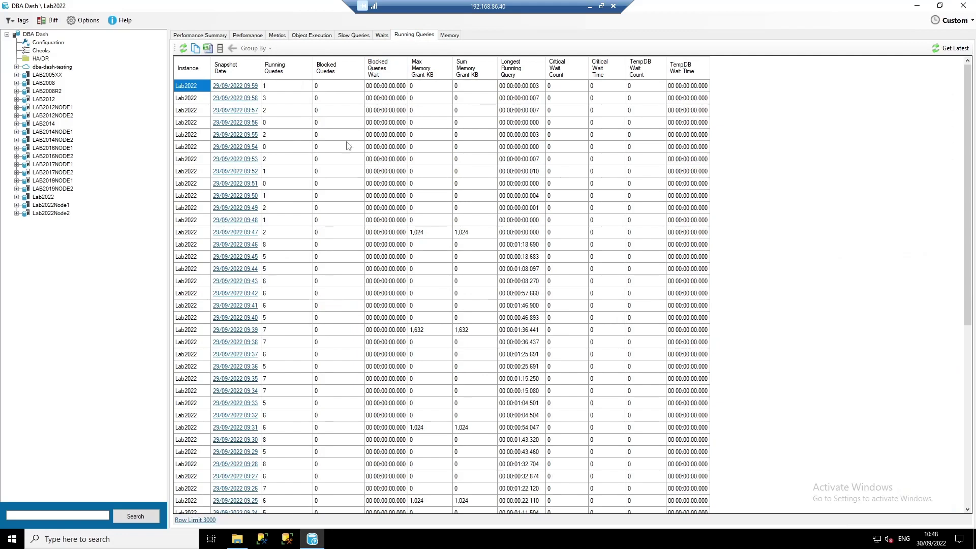
- Open the busiest 09:15 snapshot and inspect its dbo.ExtractPosts sessions waiting on ASYNC_NETWORK_IO
left_click(282, 70)
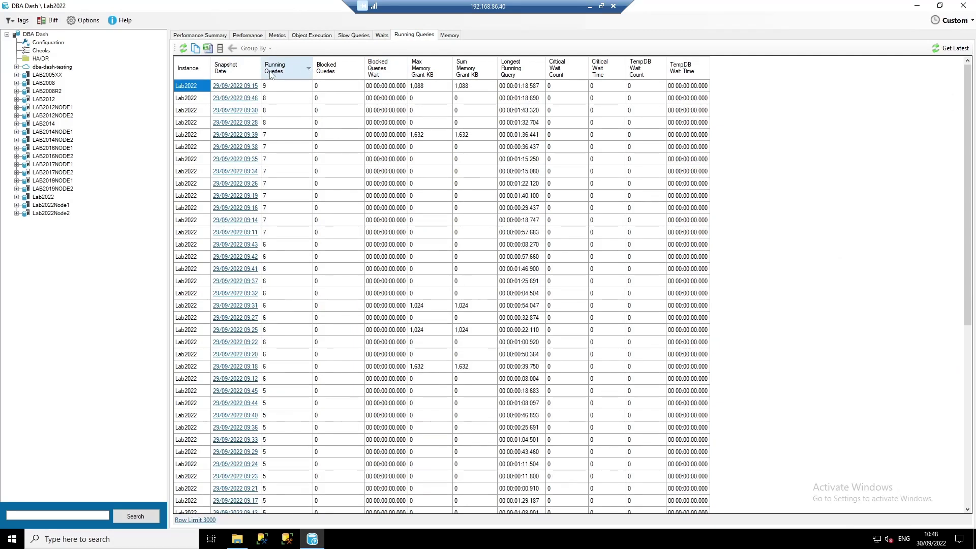
left_click(225, 87)
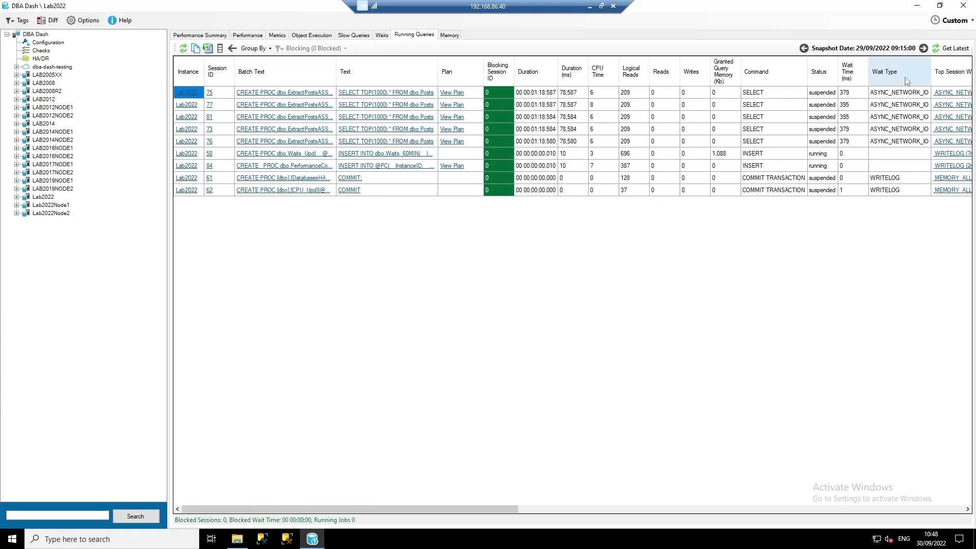
left_click(898, 92)
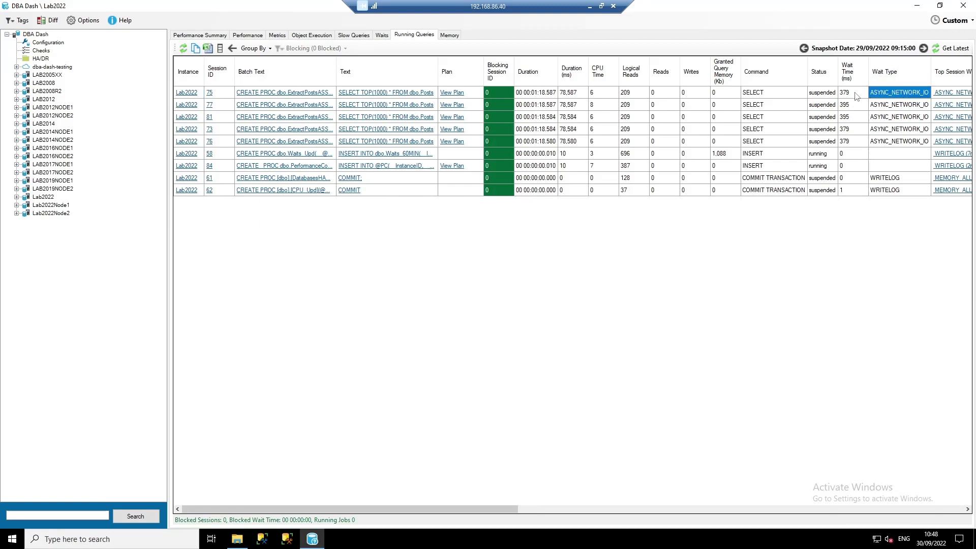
left_click_drag(409, 509, 636, 511)
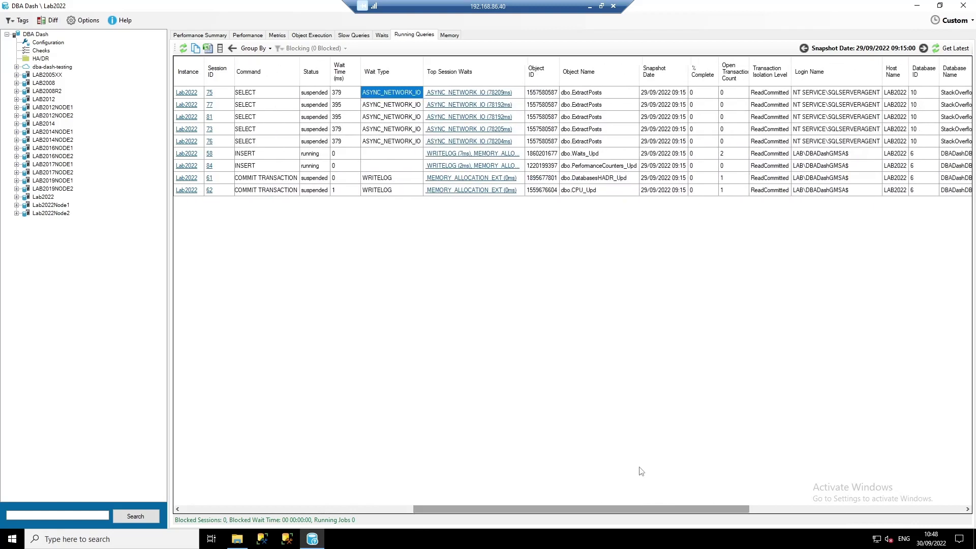
left_click(596, 95)
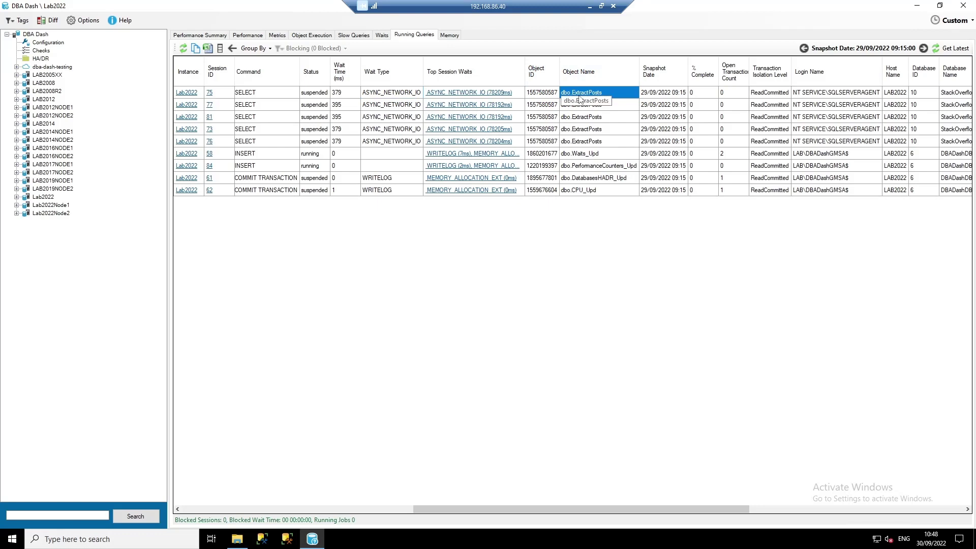
left_click_drag(677, 509, 914, 500)
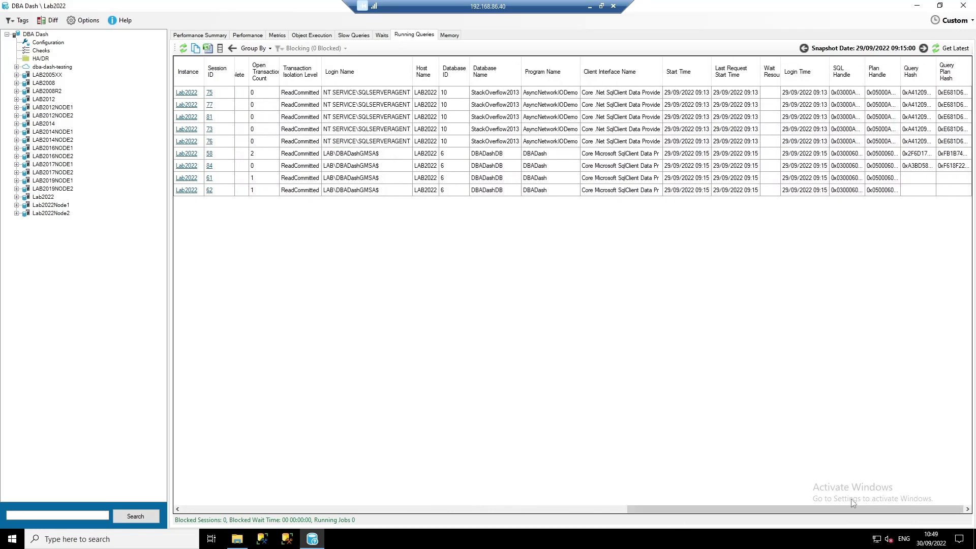
left_click_drag(812, 509, 323, 496)
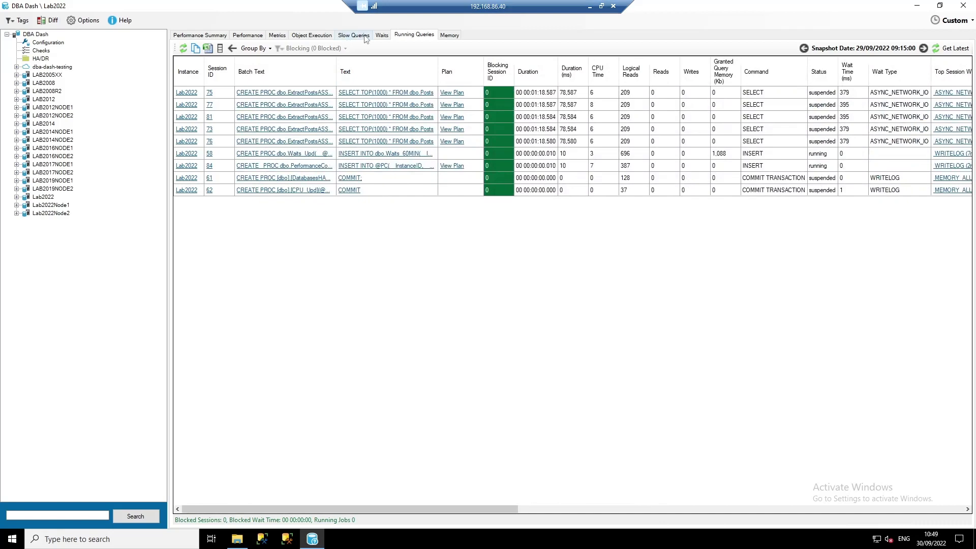
left_click(364, 34)
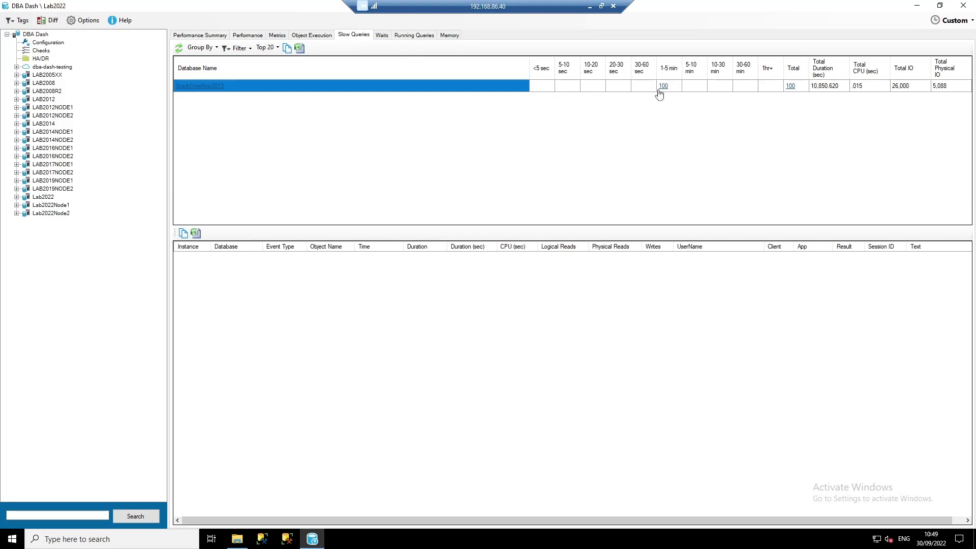
- List the 100 slow 1–5 minute calls, preview the query text, and show session 75's details
left_click(664, 86)
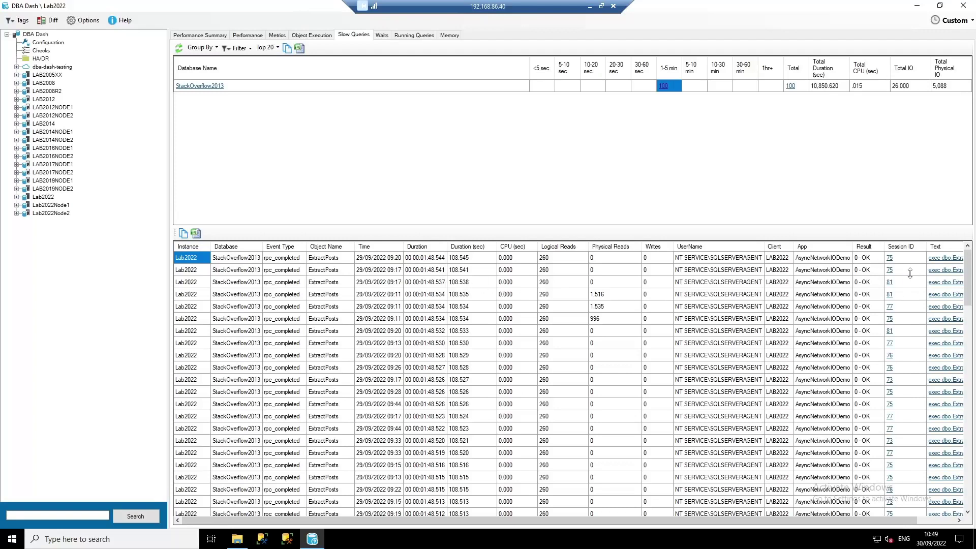
left_click(937, 259)
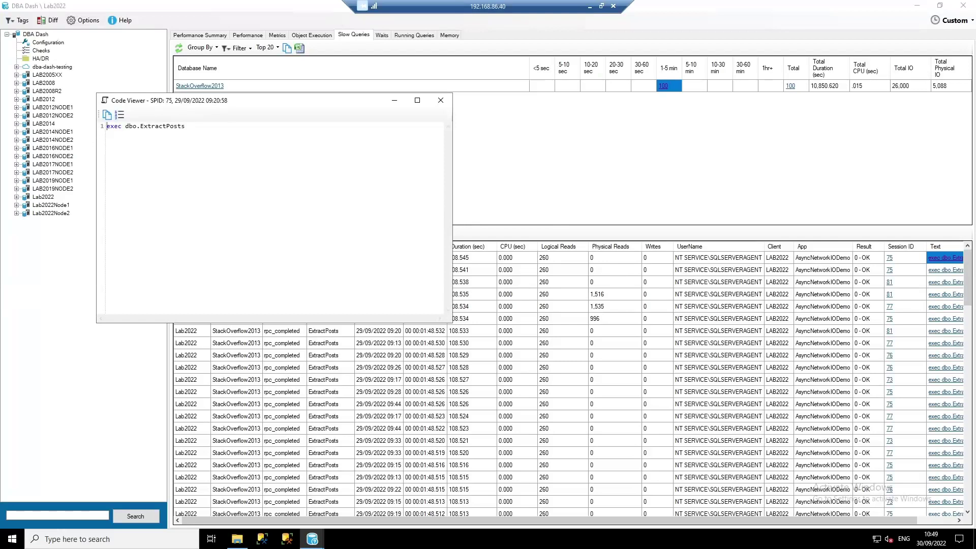
left_click(441, 101)
left_click(890, 258)
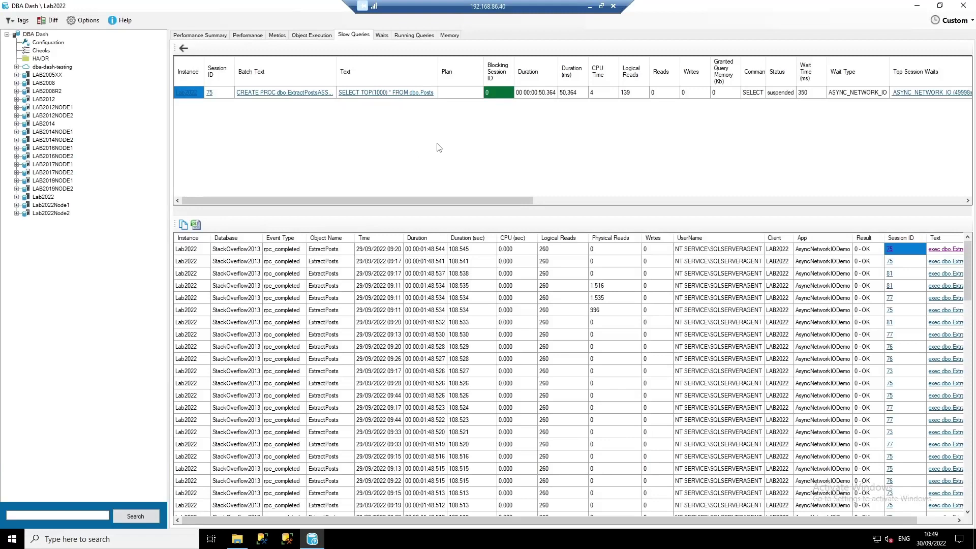
- Check session 75's query duration, then load running-query details for session 81
left_click(544, 96)
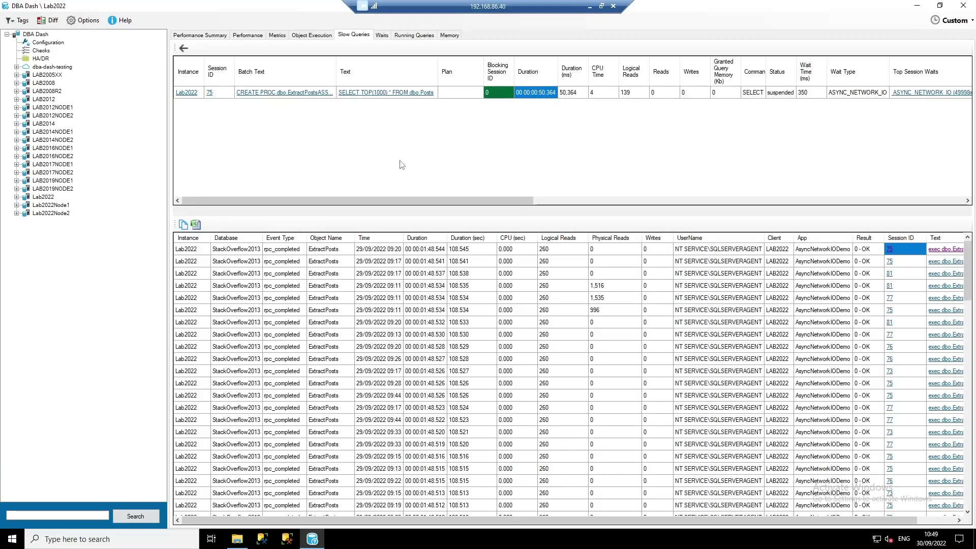
left_click_drag(361, 200, 482, 201)
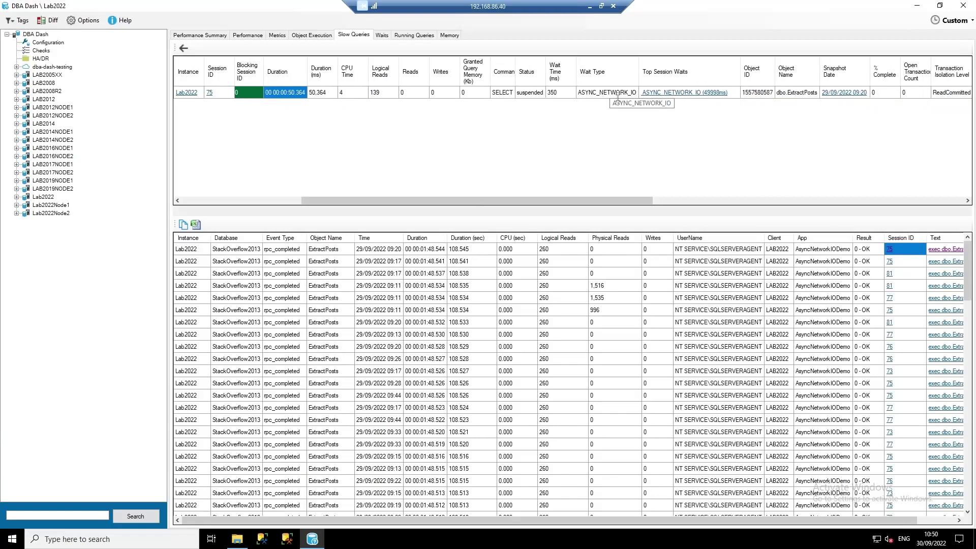
left_click(890, 261)
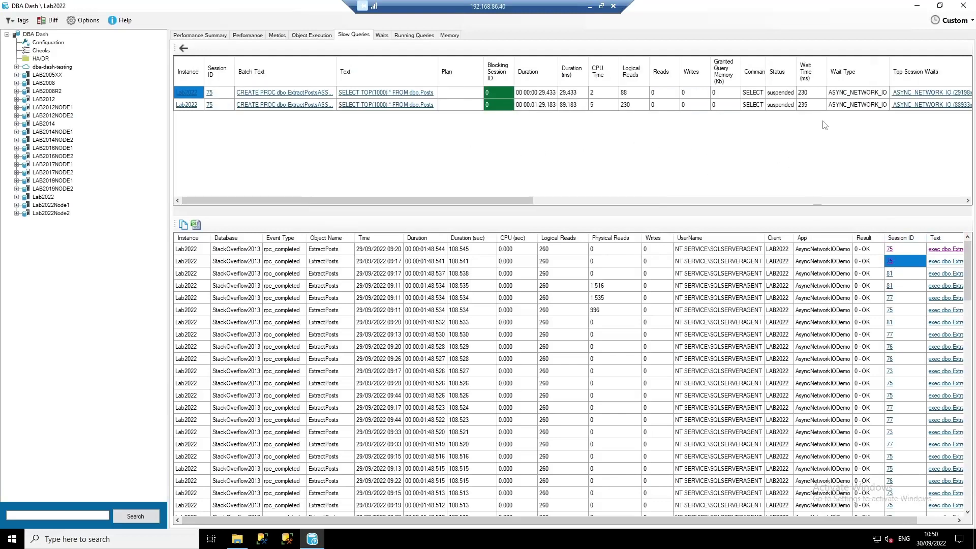
left_click(889, 273)
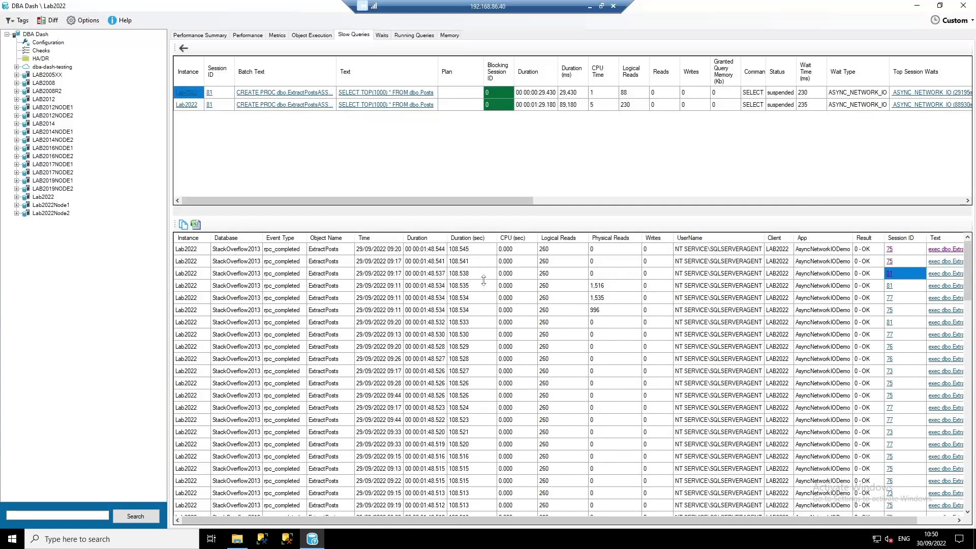
- Inspect the first call's 108.545-second duration, CPU time and logical reads
left_click(459, 249)
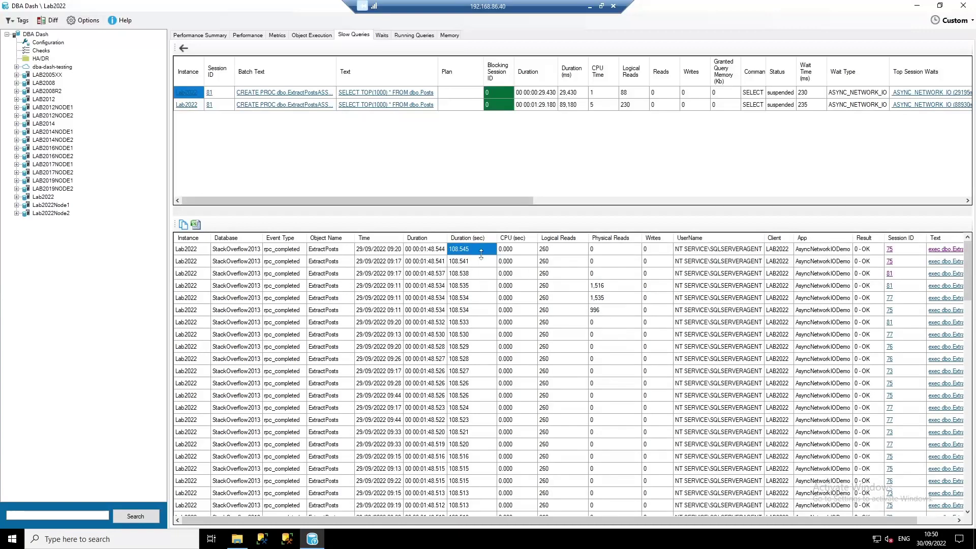
left_click(505, 252)
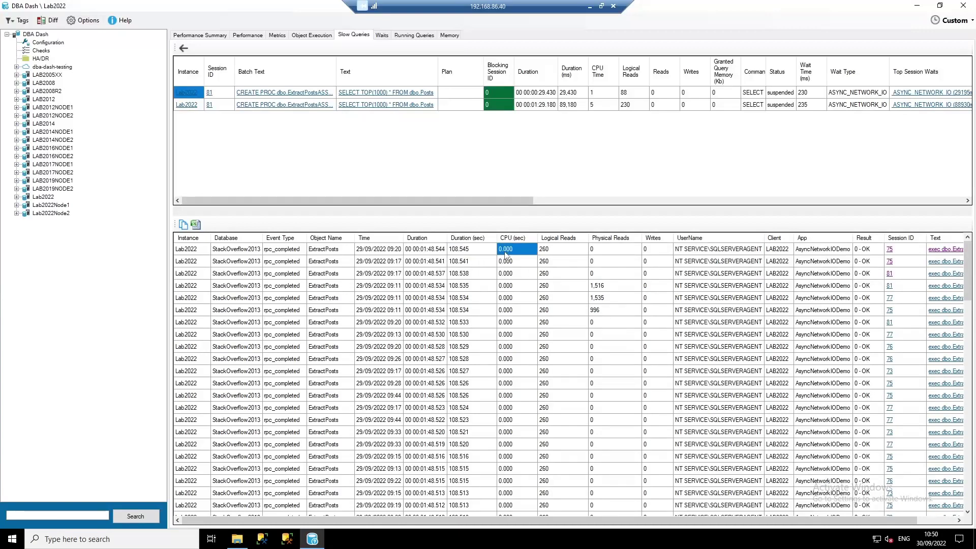
left_click(554, 253)
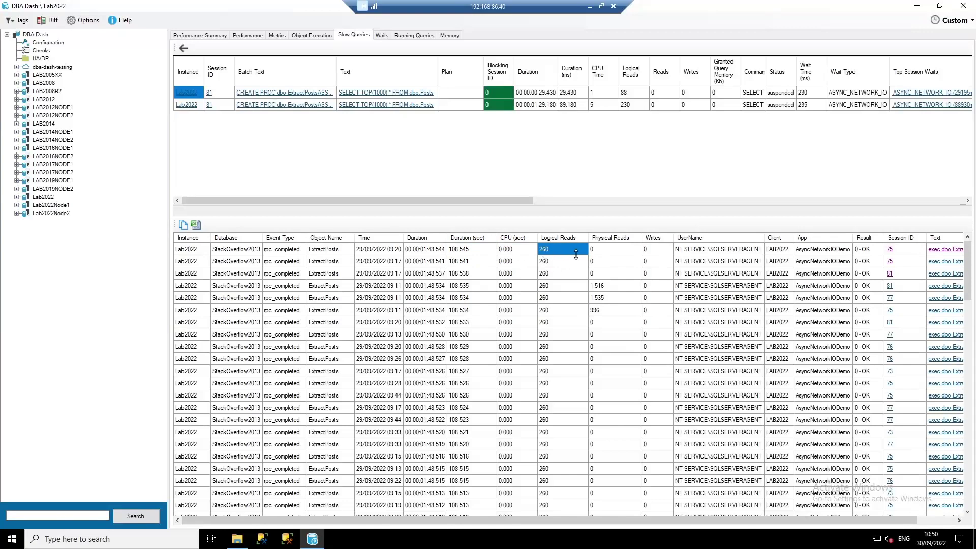
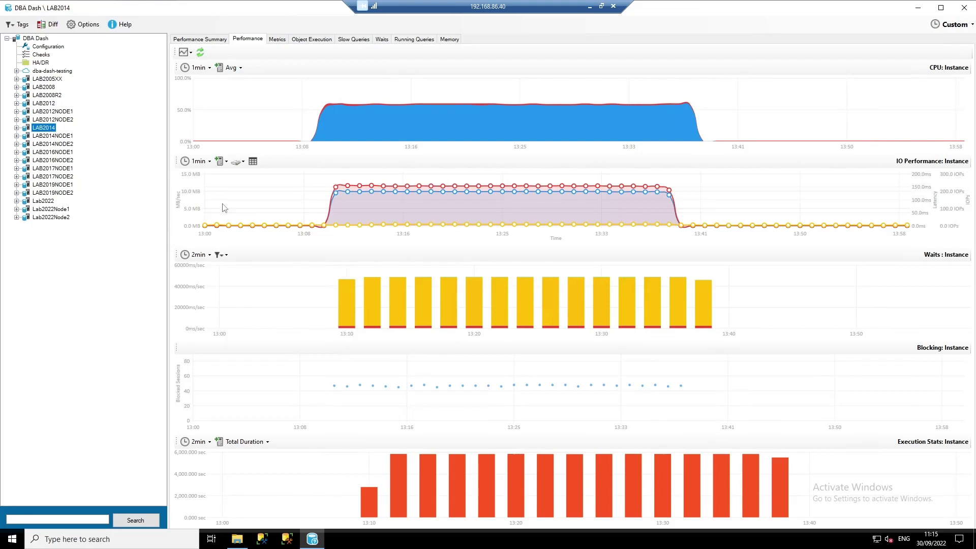
- Inspect the CPU, IO, Waits, Blocking and Execution Stats charts for the 13:08–13:40 spike
mouse_move(359, 189)
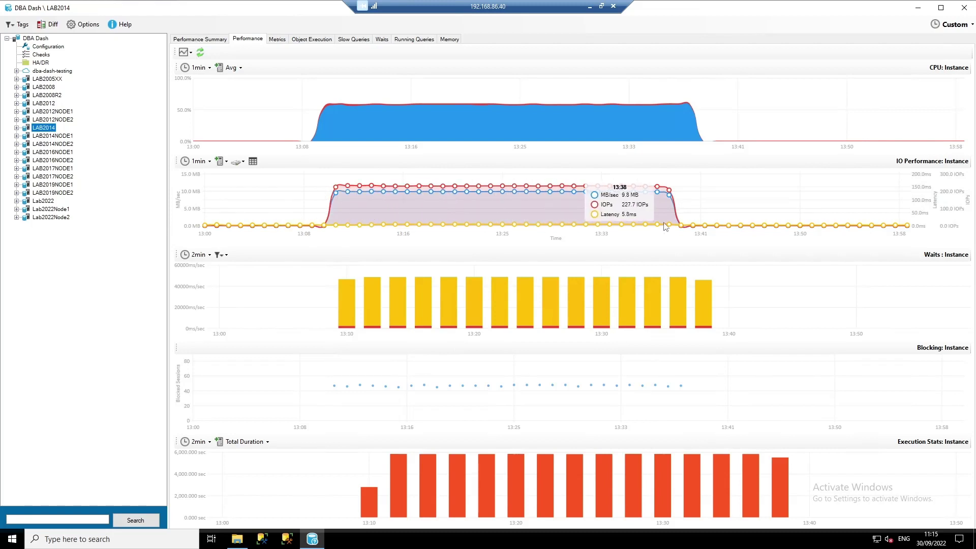
mouse_move(348, 305)
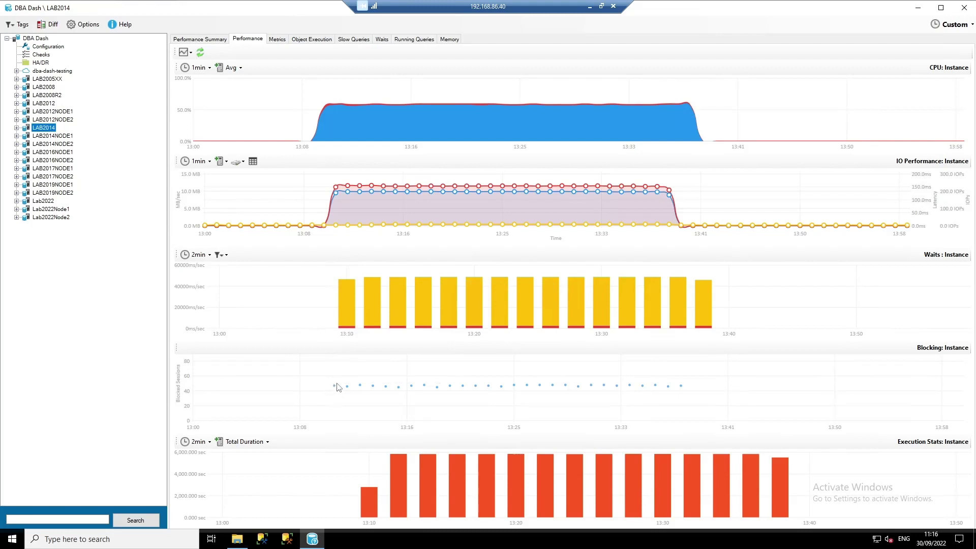
mouse_move(334, 389)
mouse_move(393, 483)
- Open the 13:11 blocking snapshot, clear its blocking filter, and maximize the viewer
left_click(335, 388)
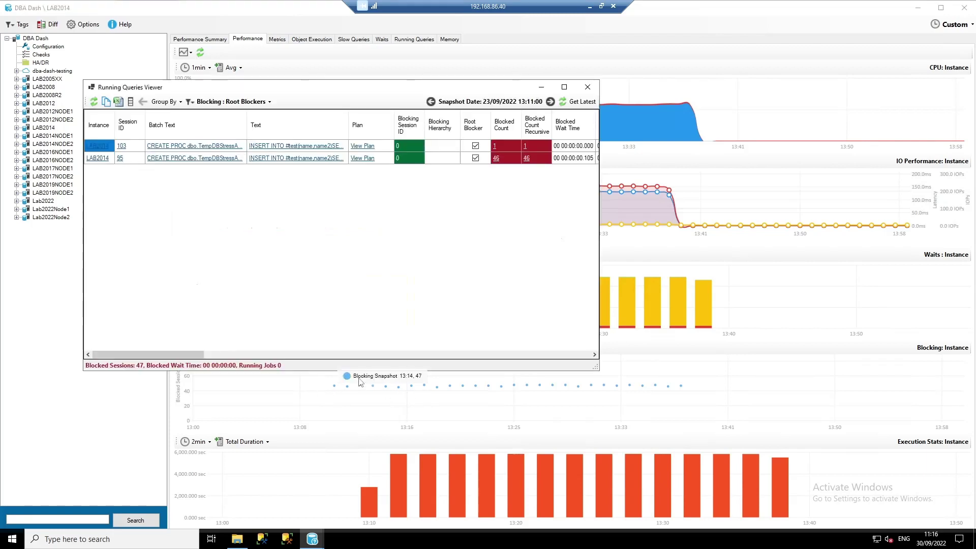
left_click(242, 103)
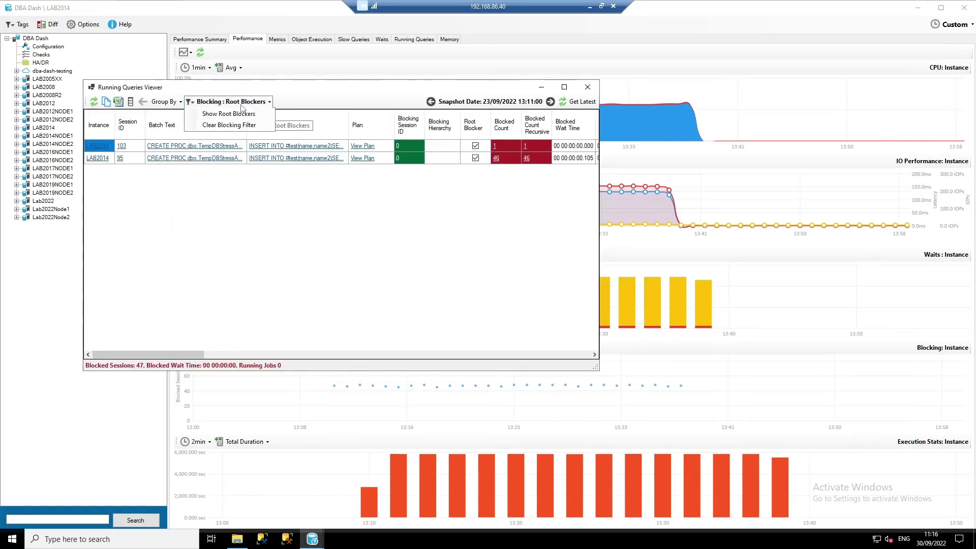
left_click(228, 125)
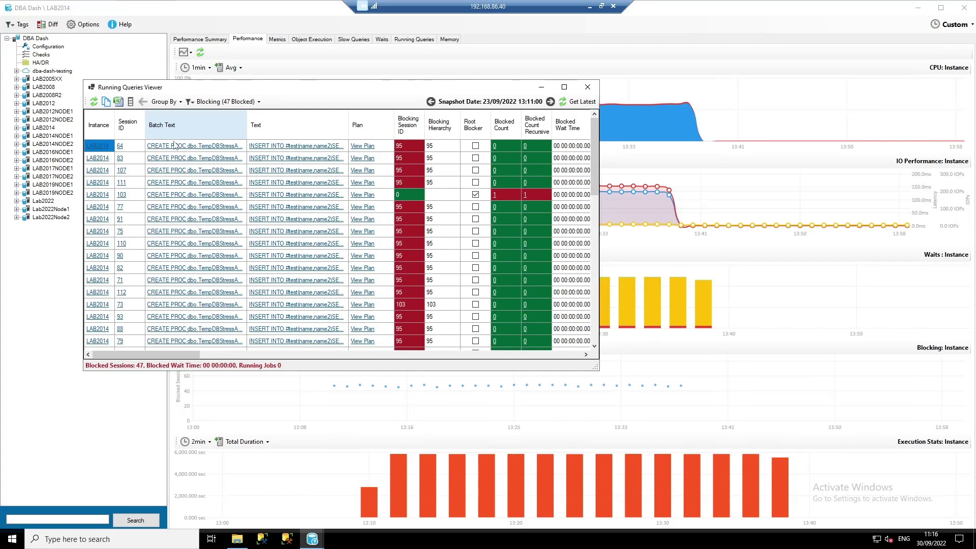
left_click(564, 86)
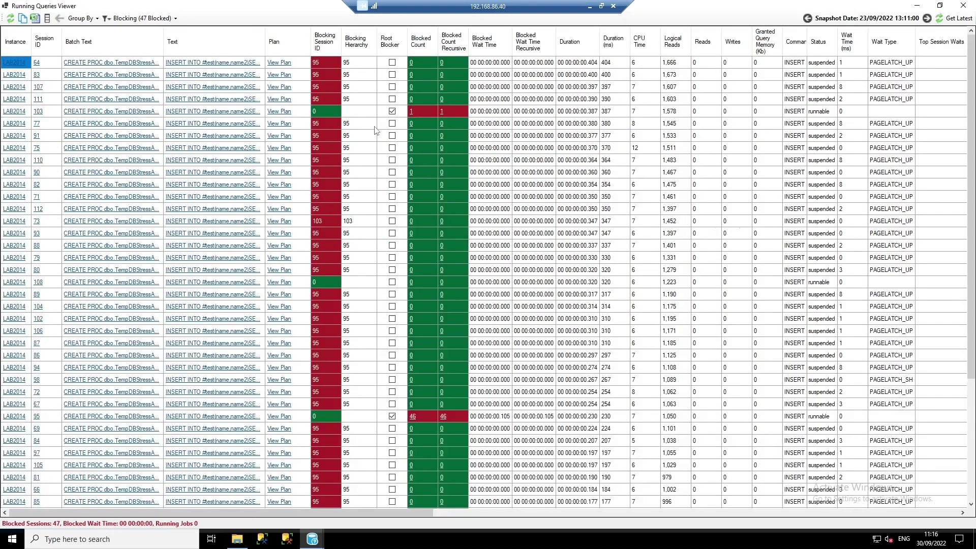
- Scroll to the Wait Type and Page Type columns and point out the PFS page 2:1:16176
scroll(318, 247, "down", 1)
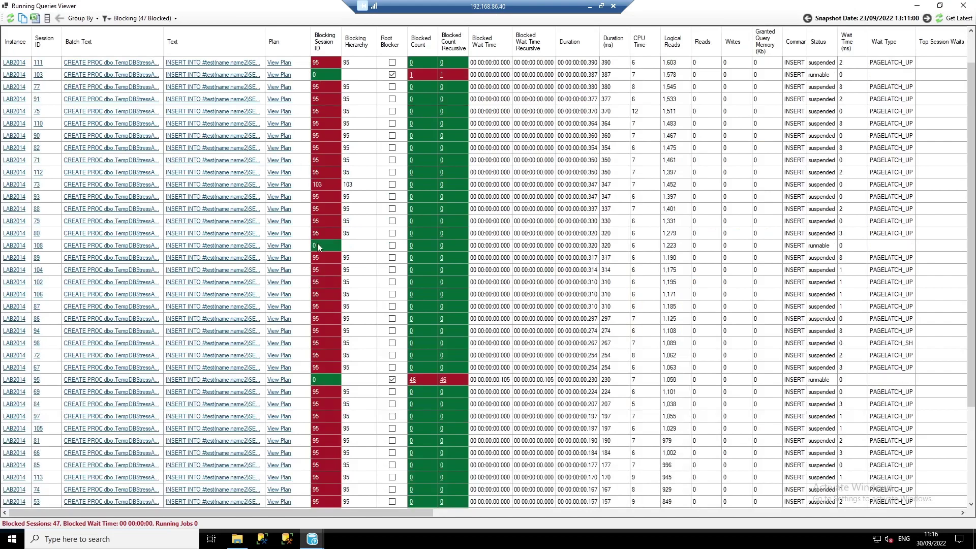
scroll(317, 248, "down", 3)
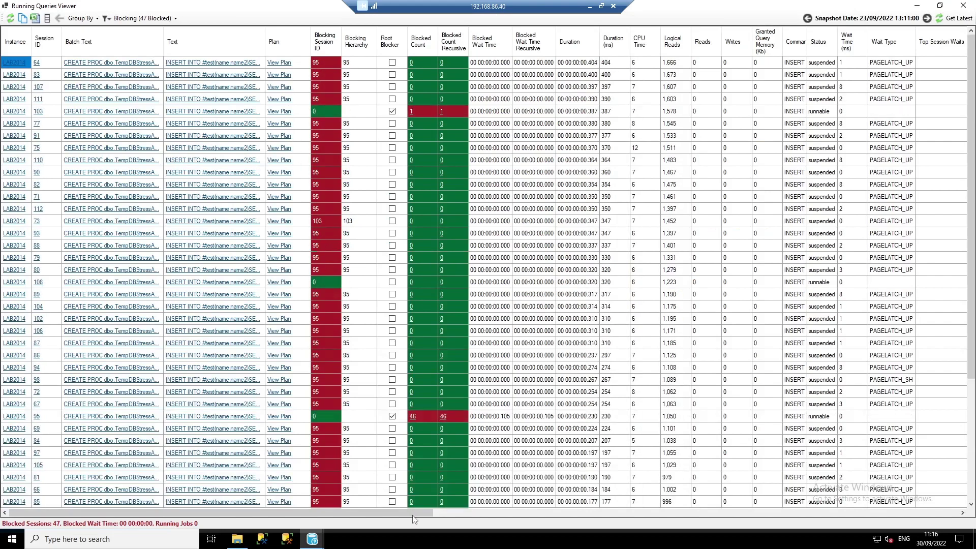
left_click_drag(355, 513, 562, 525)
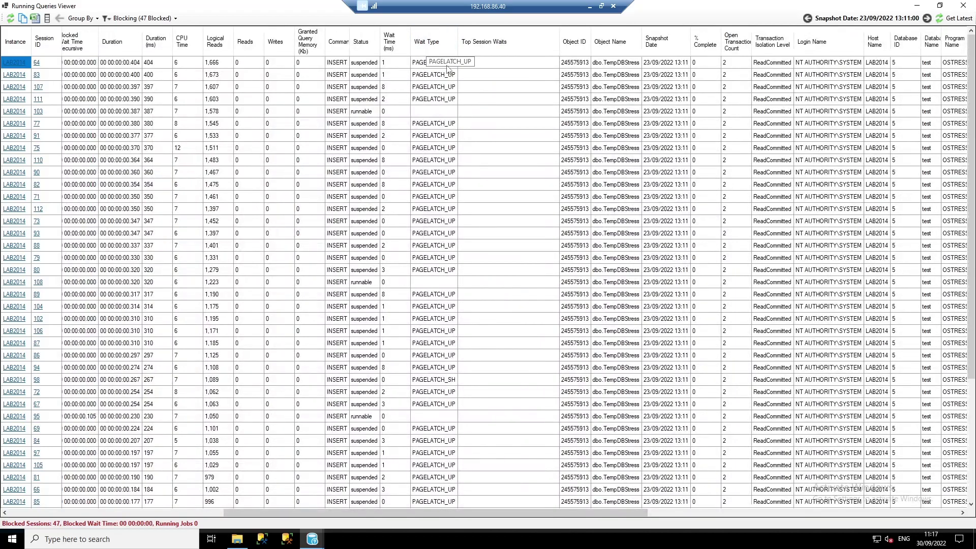
left_click_drag(443, 513, 796, 512)
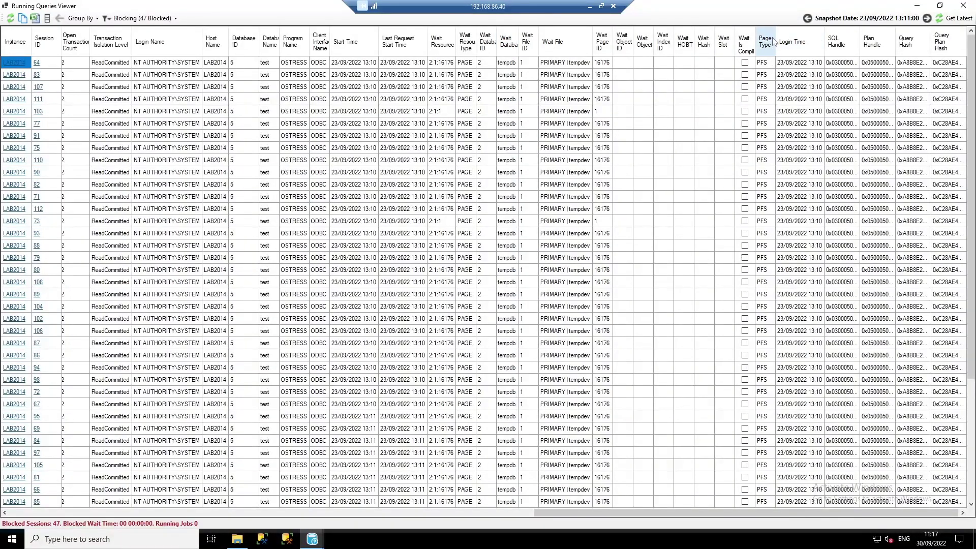
left_click(766, 65)
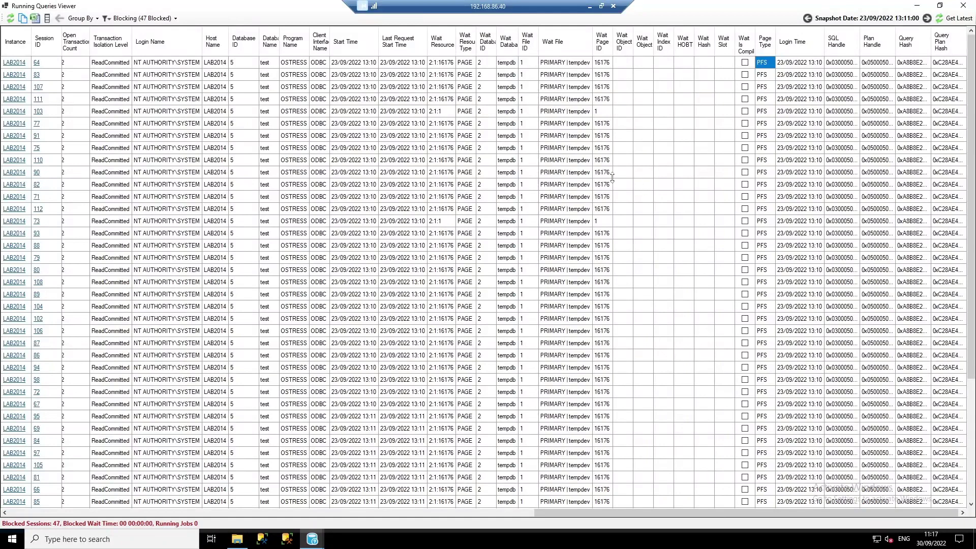
- Close the viewer, sort snapshots by running queries and TempDB wait count, and open the 13:36 snapshot
left_click(963, 5)
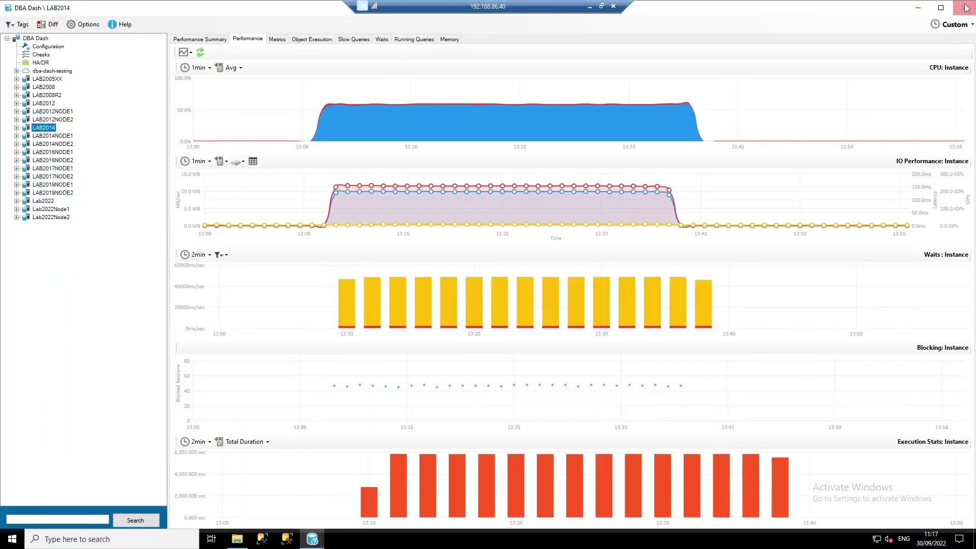
left_click(406, 41)
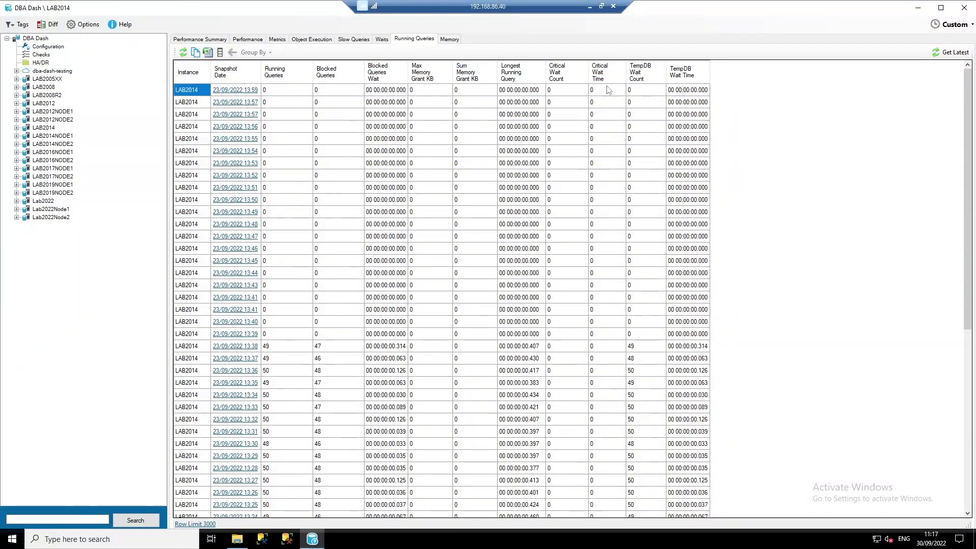
left_click(284, 77)
left_click(292, 80)
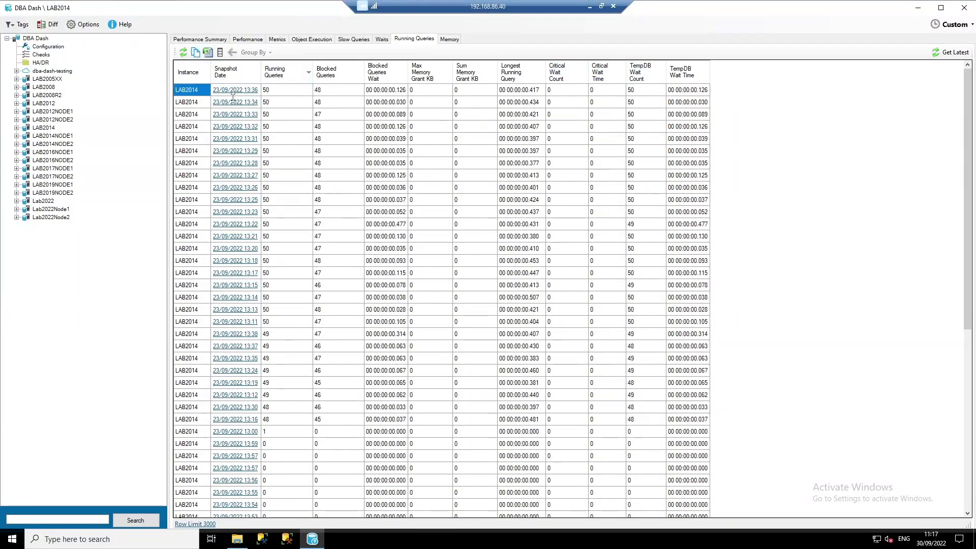
left_click(647, 76)
left_click(639, 90)
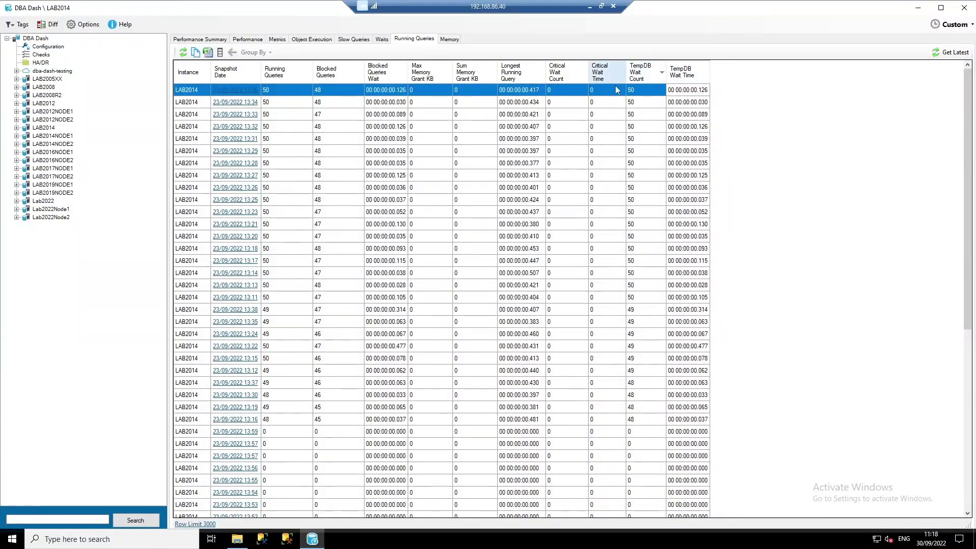
left_click(232, 92)
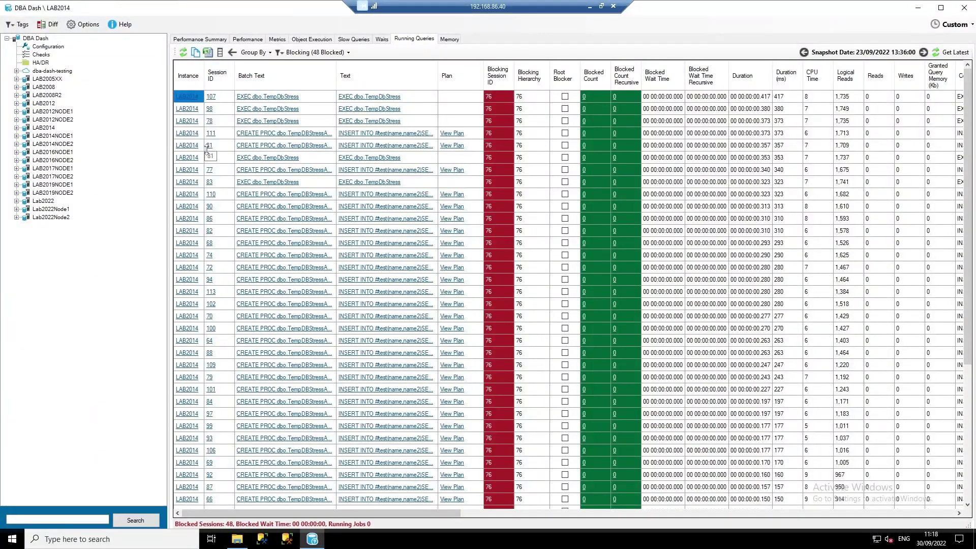
- Chart PAGELATCH_UP wait history in the Waits view
left_click(382, 39)
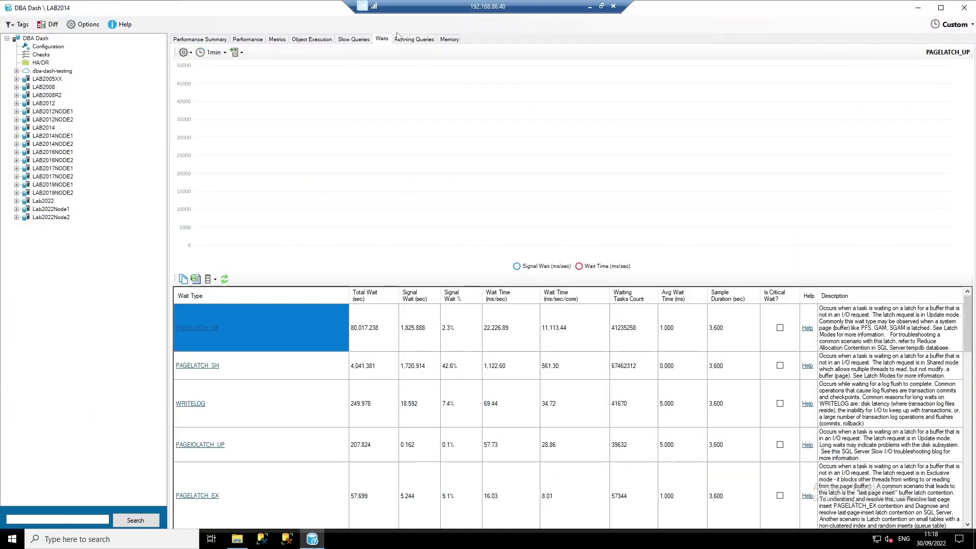
left_click(198, 337)
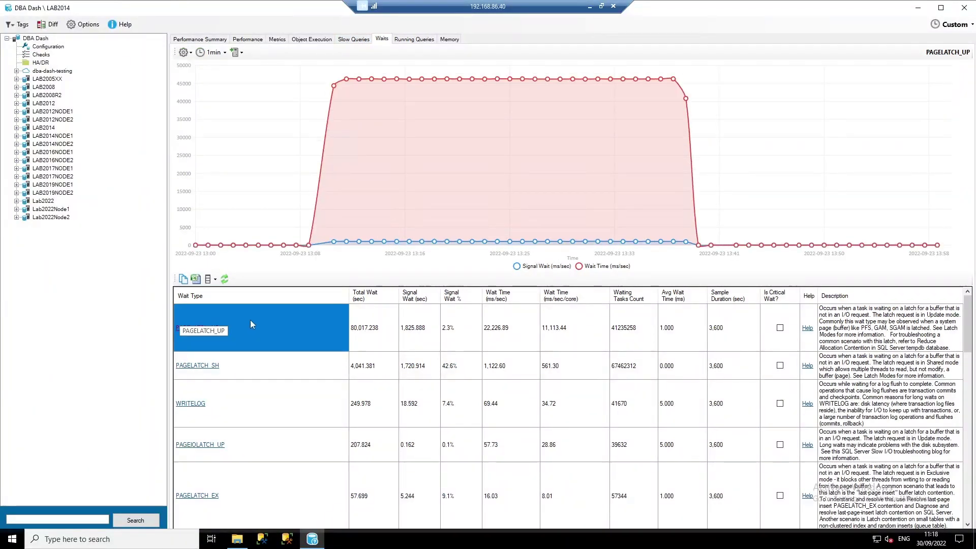
mouse_move(178, 245)
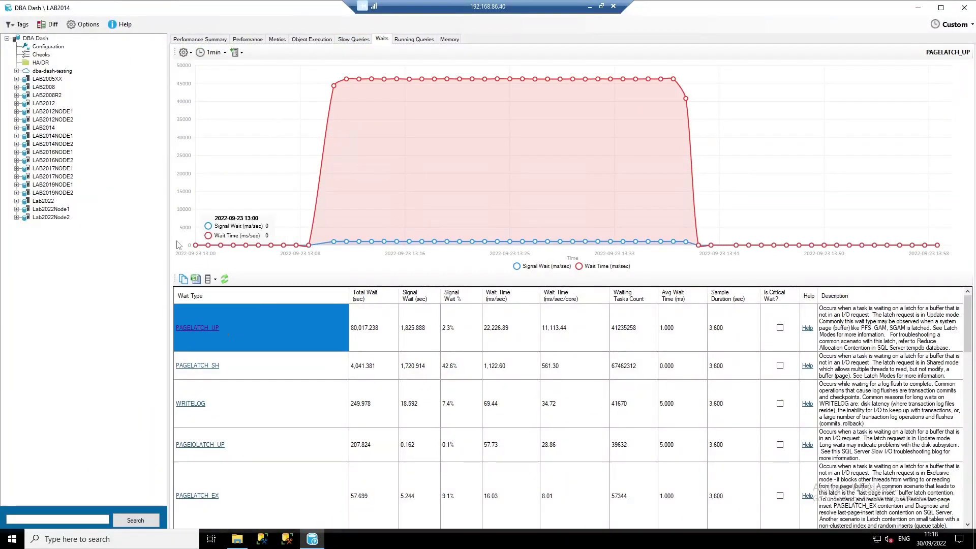
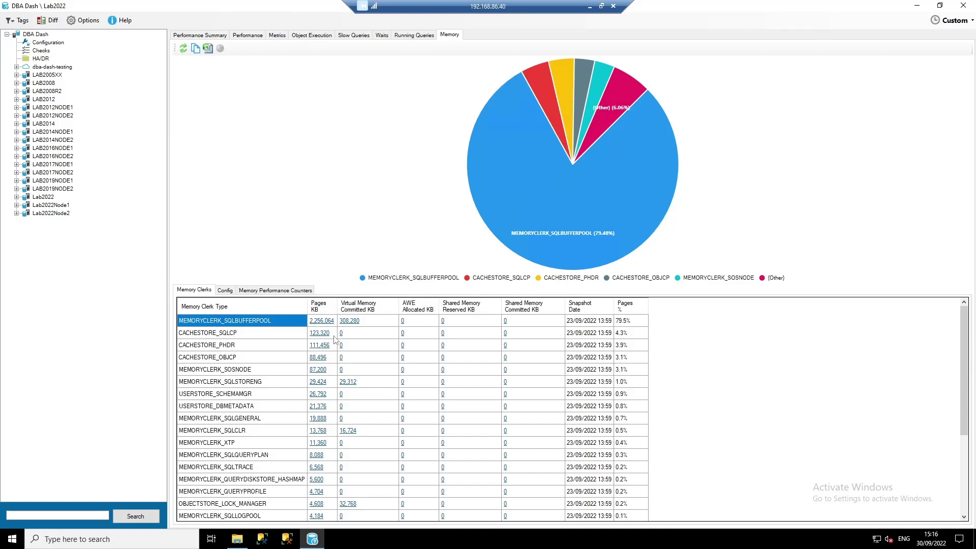
left_click(331, 321)
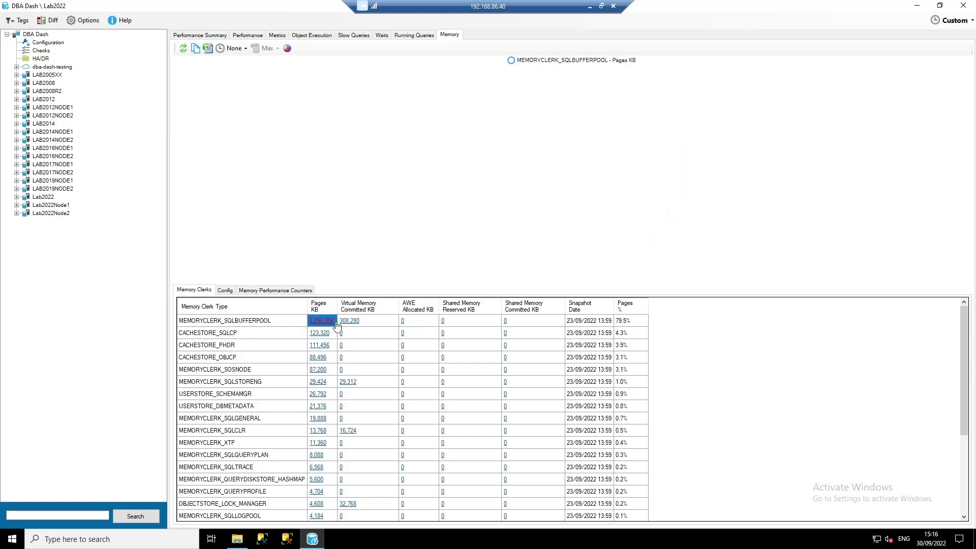
left_click(287, 48)
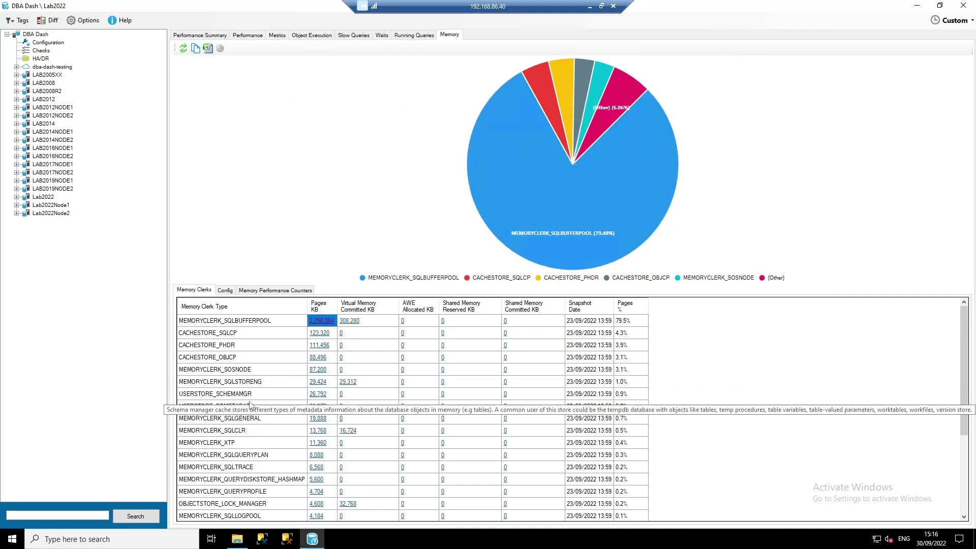
scroll(305, 396, "down", 4)
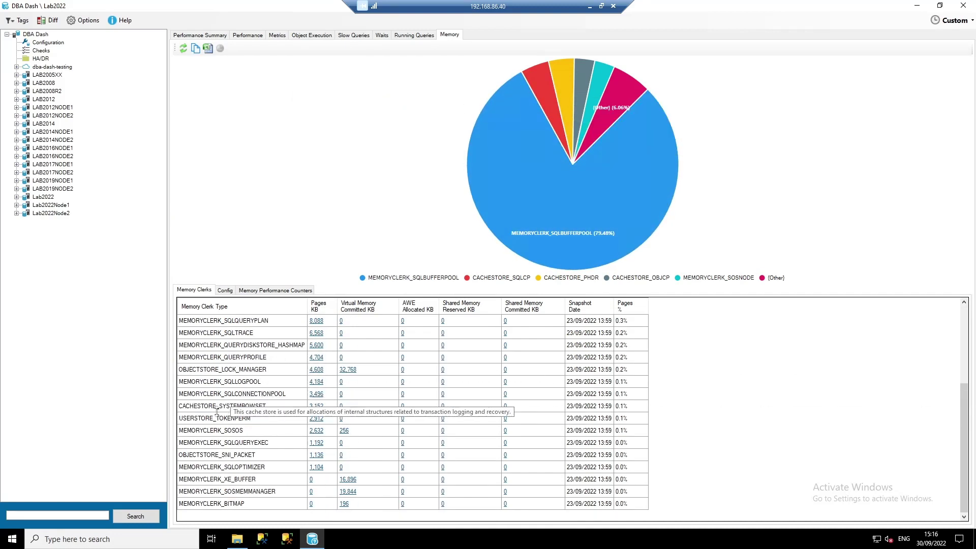
left_click(192, 420)
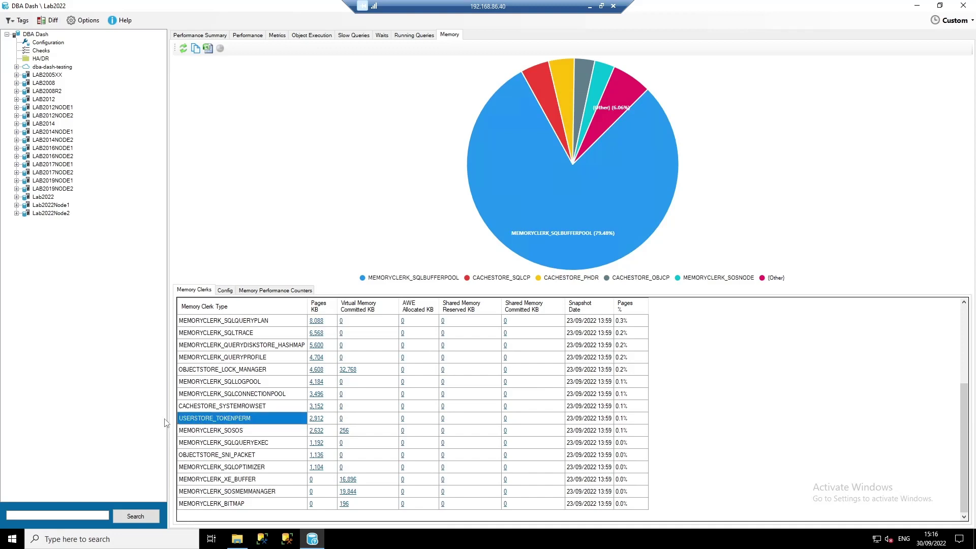
- In Lab2022 Metrics, chart Processes blocked, low thread resources and available memory, then remove the memory chart
mouse_move(183, 425)
left_click(277, 35)
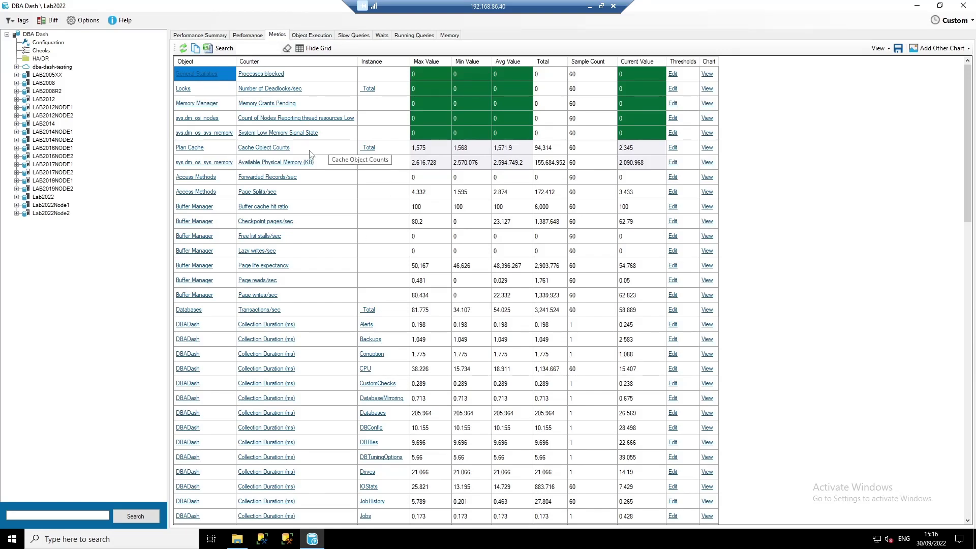
left_click(707, 74)
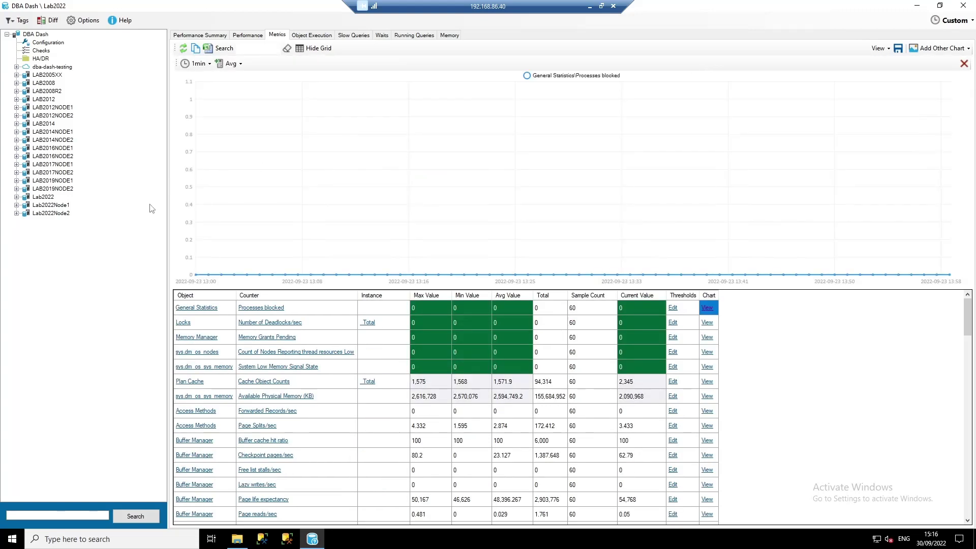
left_click(708, 352)
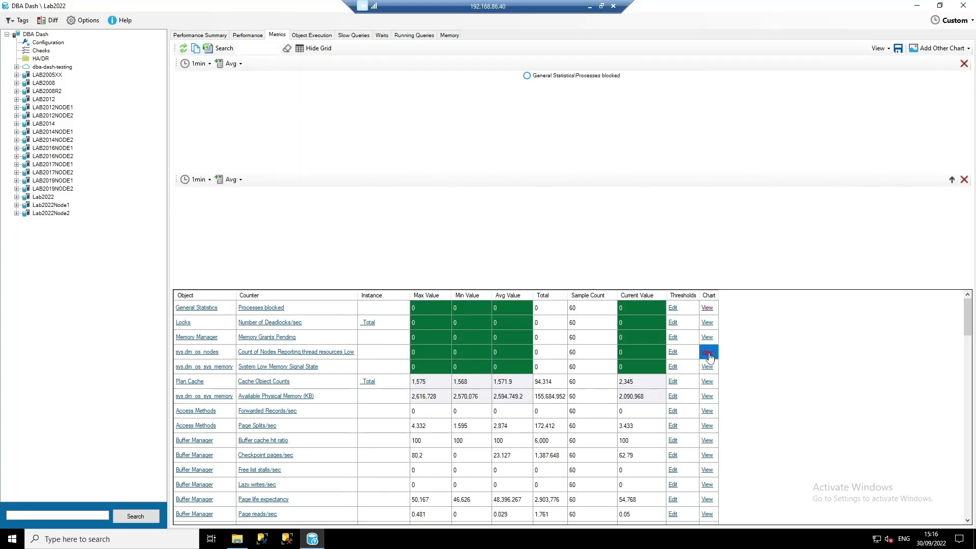
left_click(707, 398)
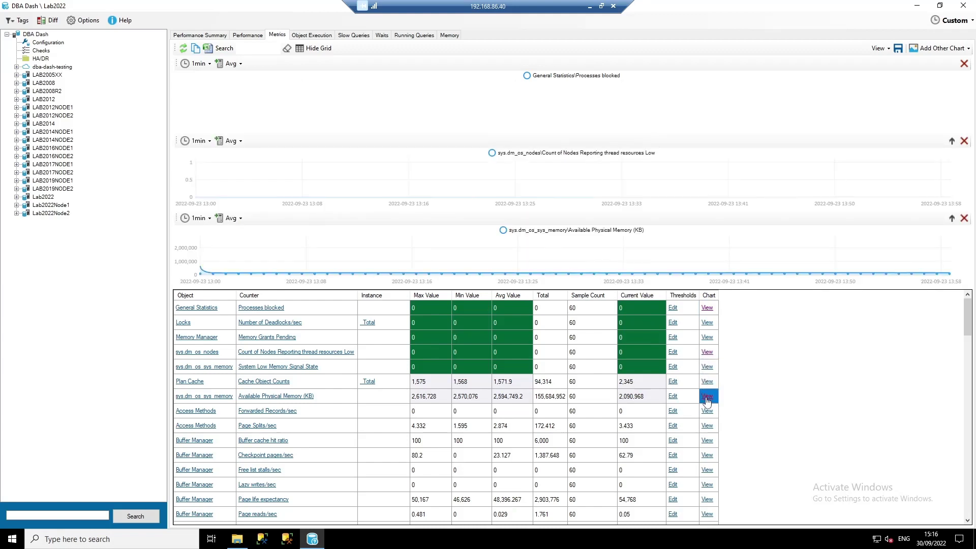
left_click(964, 218)
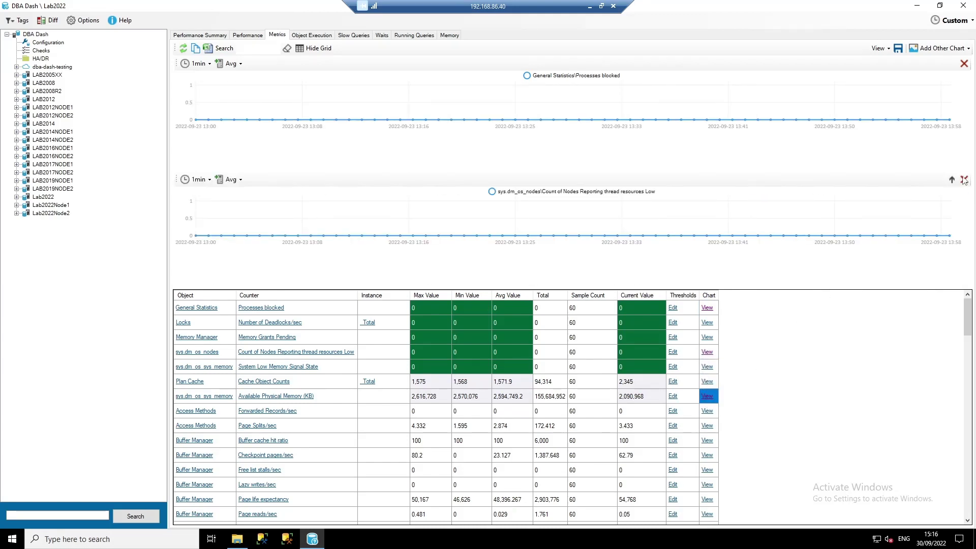
- Add Instance CPU and Object Execution charts via Add Other Chart
left_click(935, 49)
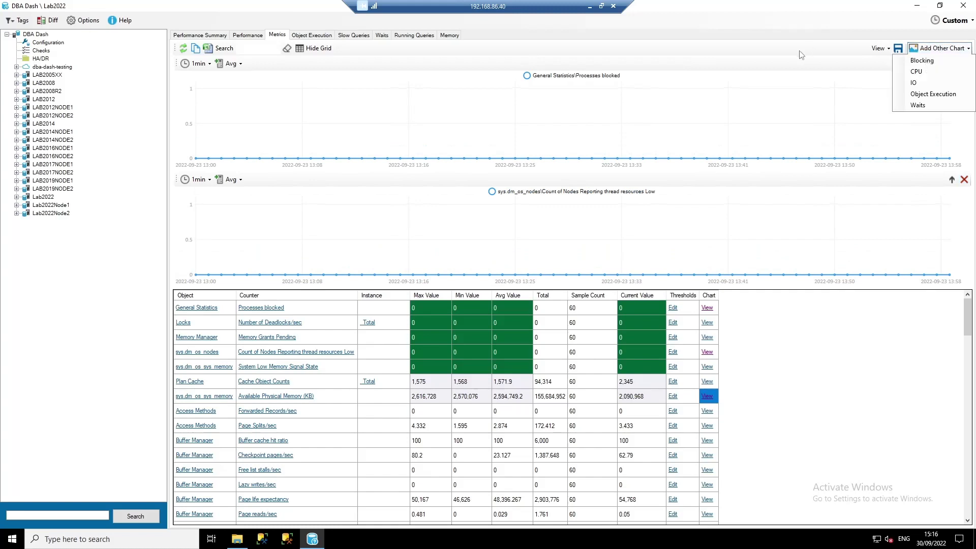
left_click(939, 71)
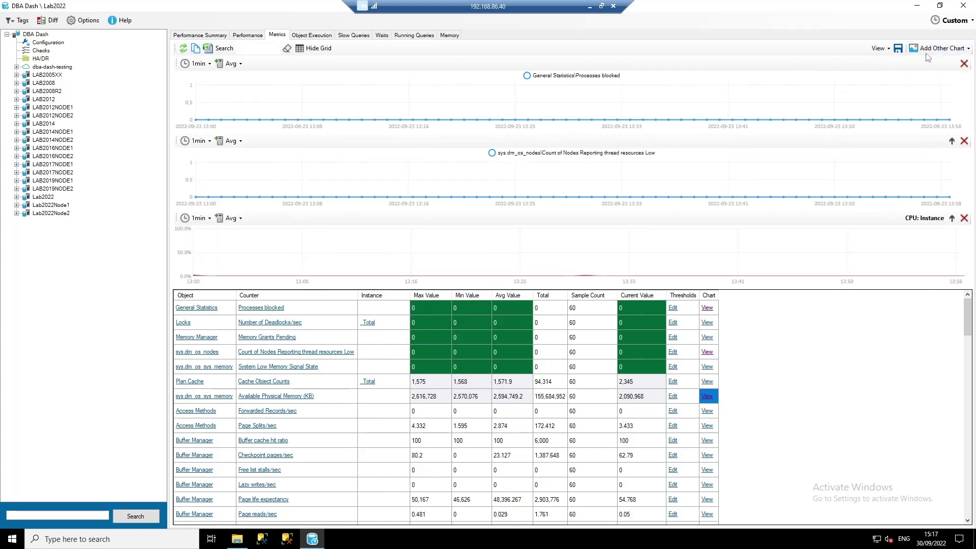
left_click(927, 49)
left_click(927, 93)
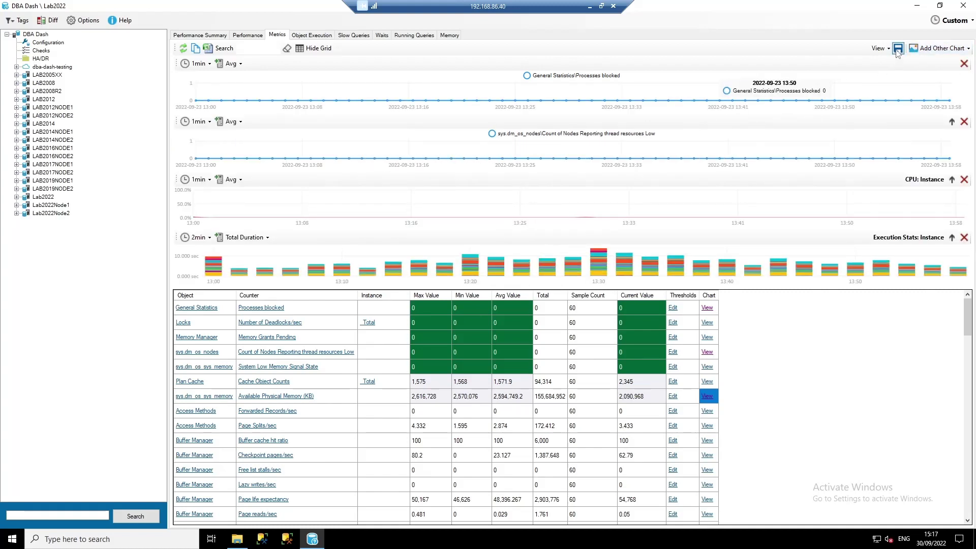
- Load the saved My Custom View, then show Object Execution statistics
left_click(878, 48)
left_click(902, 76)
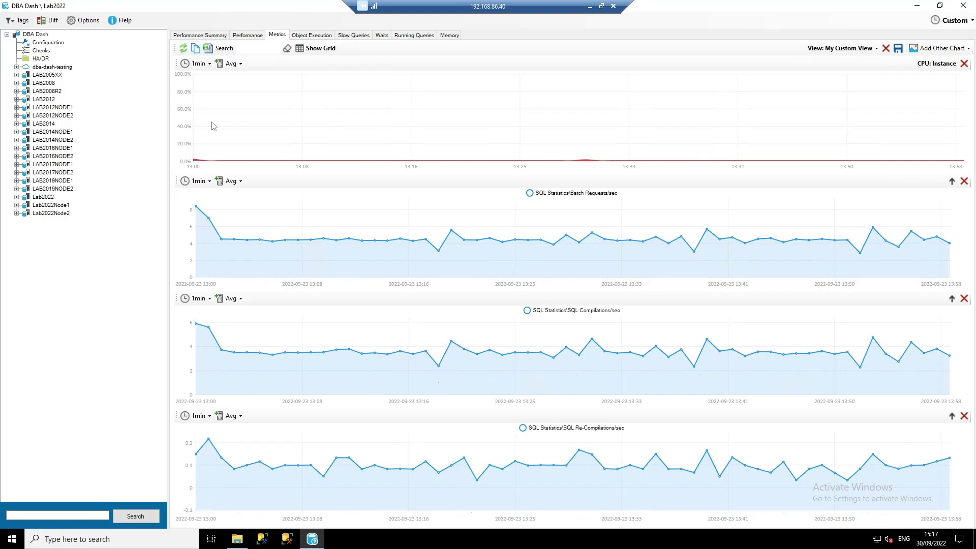
left_click(311, 35)
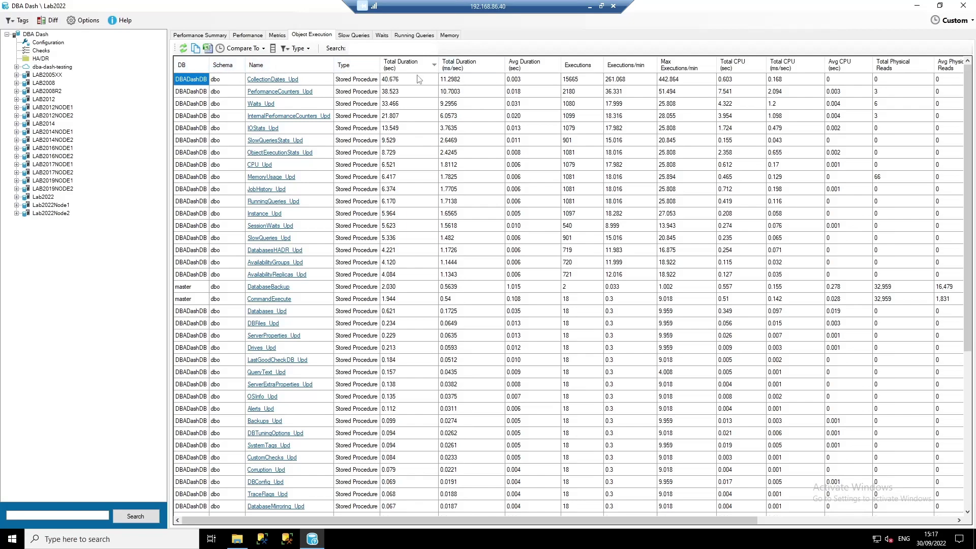
- Chart CollectionDates_Upd's execution history, then switch to the dba-dash-testing instance
left_click(289, 79)
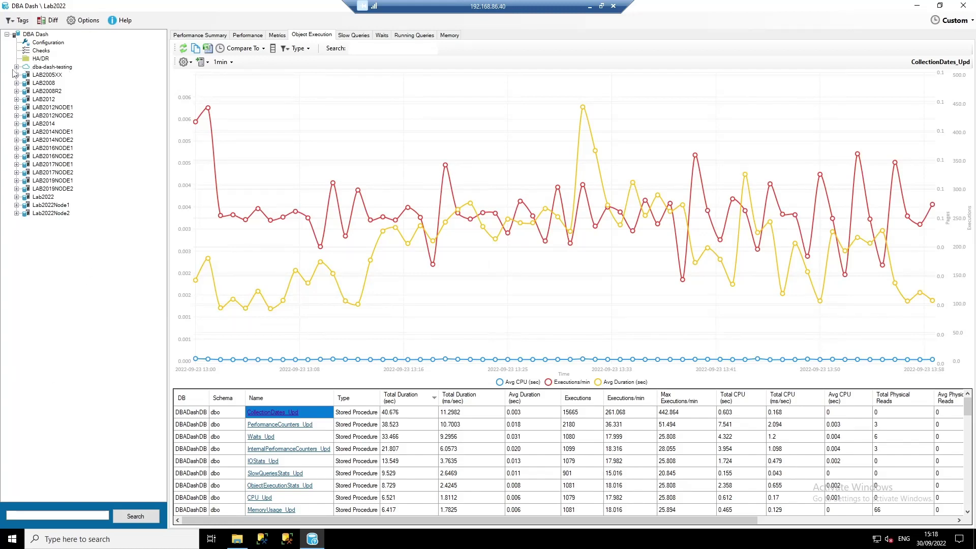
left_click(62, 68)
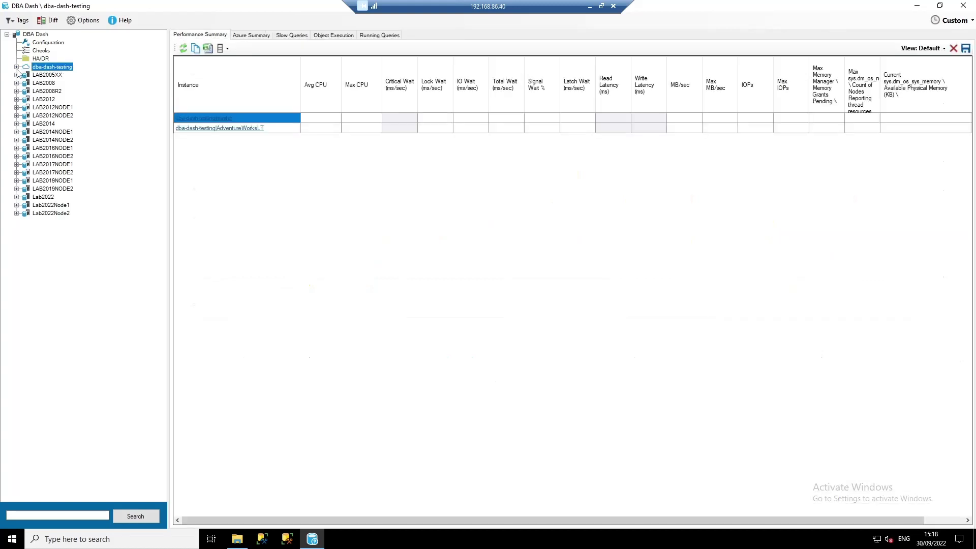
- Show dba-dash-testing's Azure Summary over the last 1 hour
left_click(256, 36)
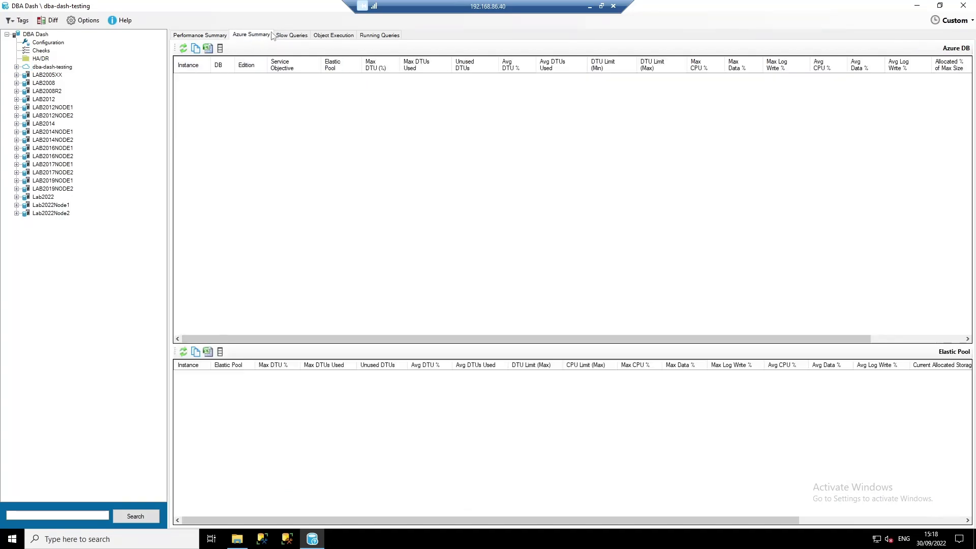
left_click(951, 20)
left_click(939, 83)
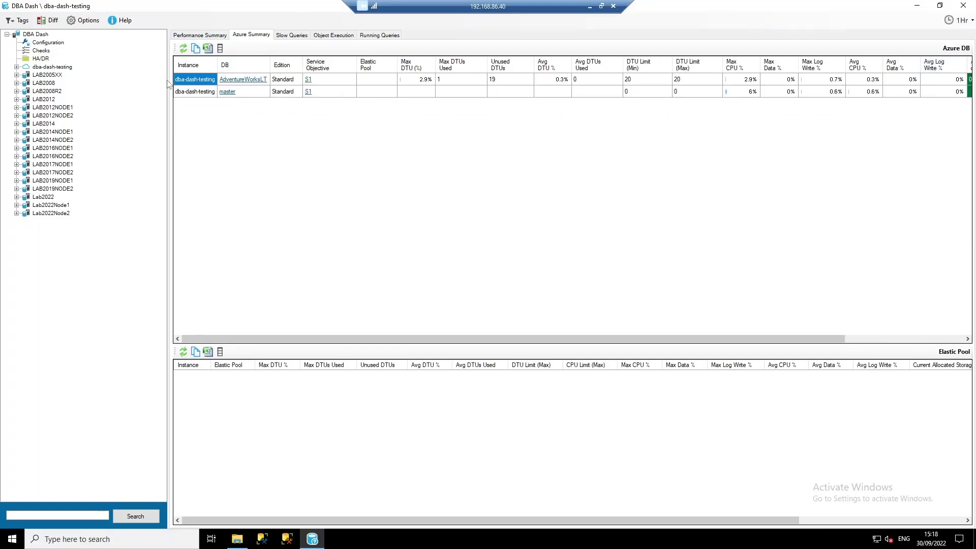
- Chart AdventureWorksLT's resource usage, close the chart, and return to Performance Summary
mouse_move(471, 85)
left_click(227, 81)
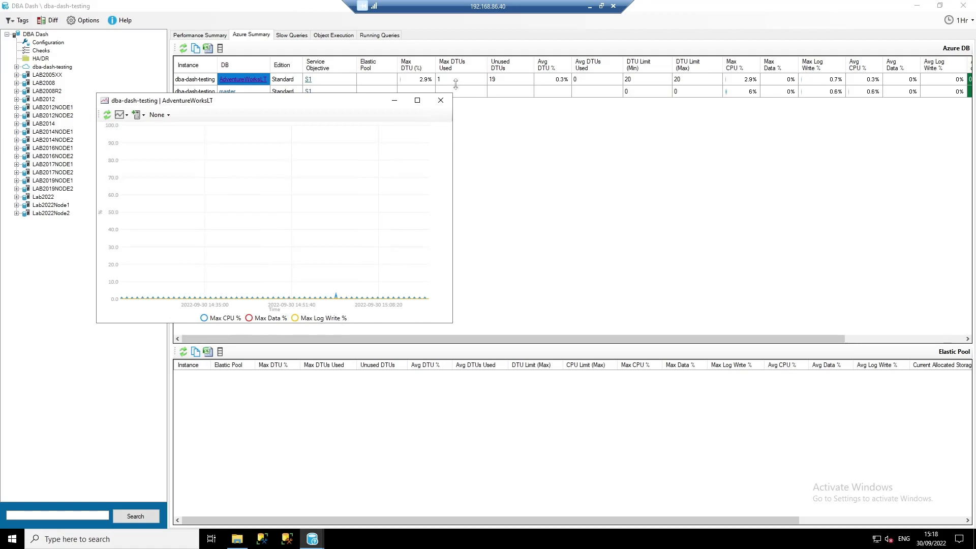
left_click(441, 101)
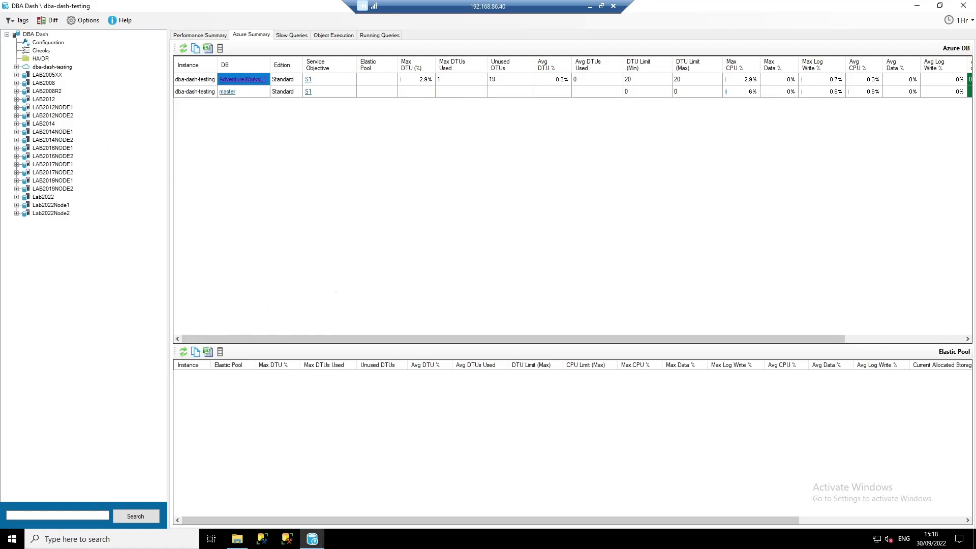
left_click(200, 35)
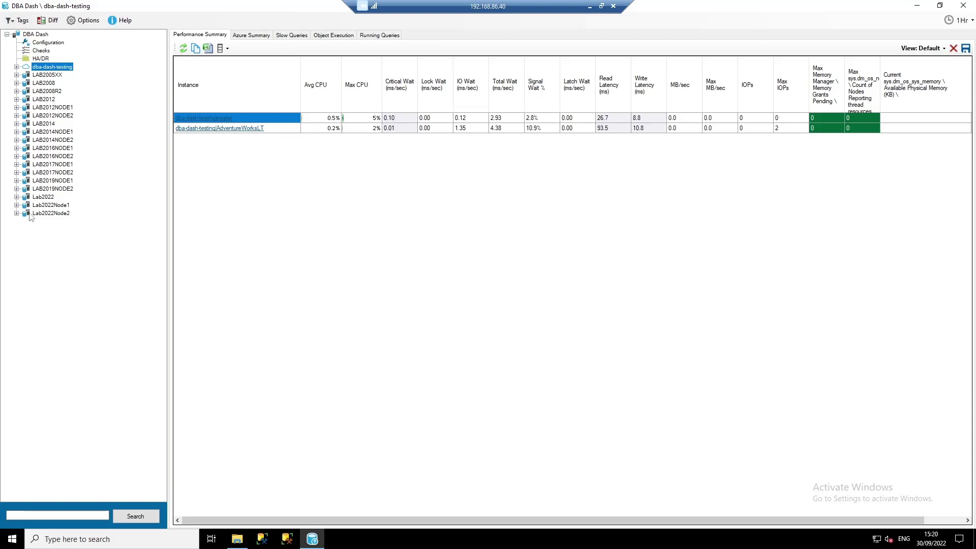
- Review Lab2022's Job Stats over 7 days and drill into the LOG backup job
left_click(17, 197)
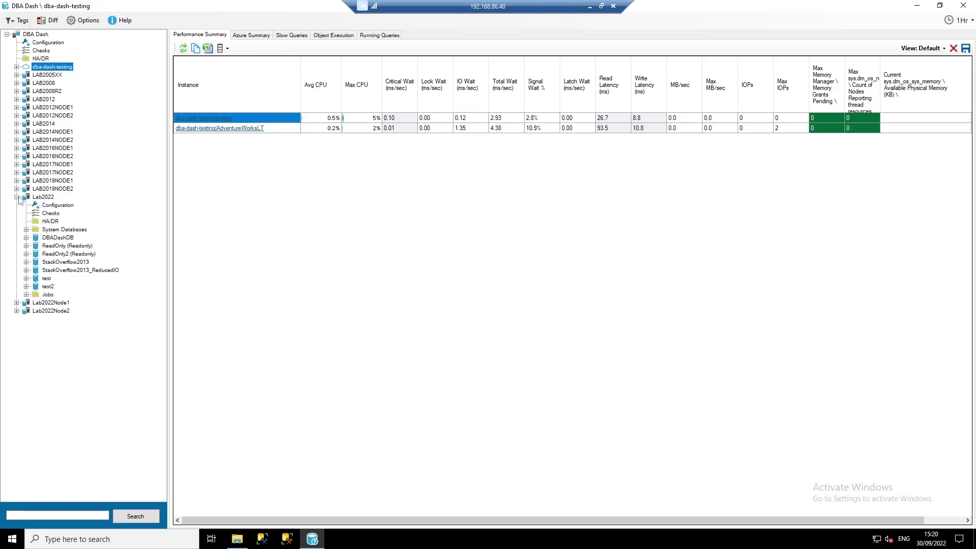
left_click(48, 295)
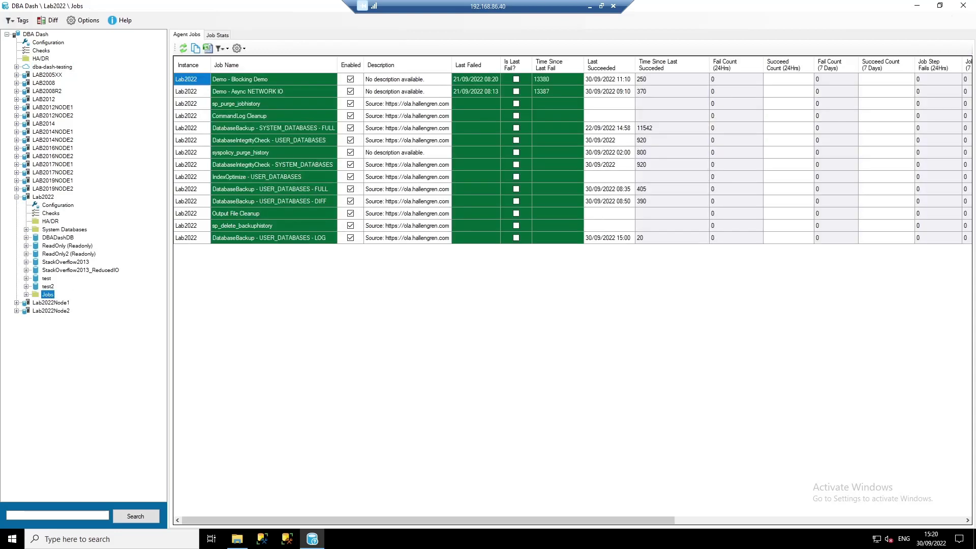
left_click(221, 37)
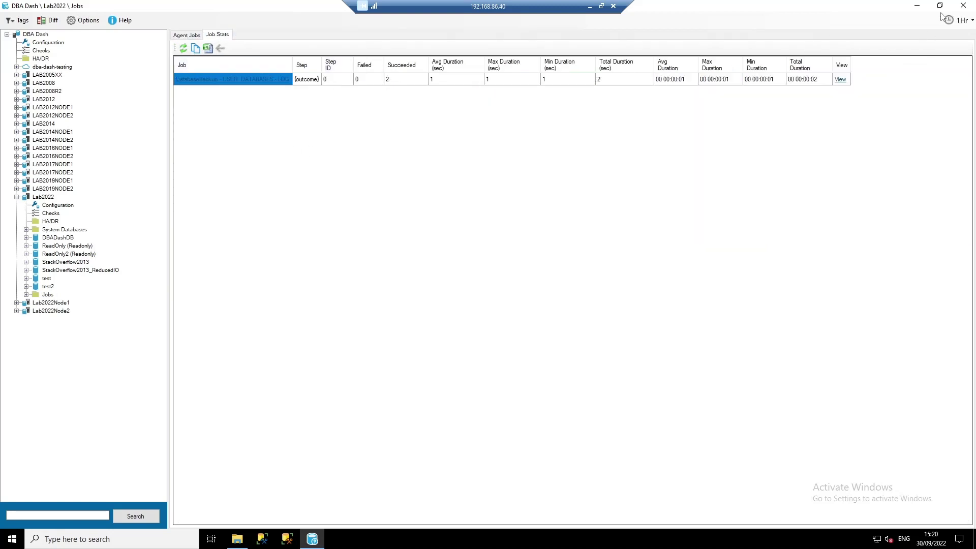
left_click(958, 20)
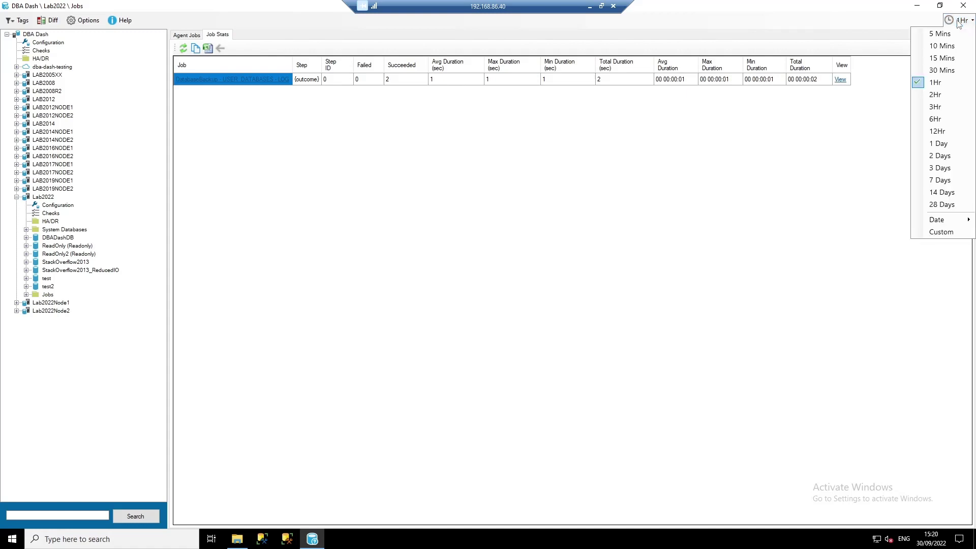
left_click(941, 180)
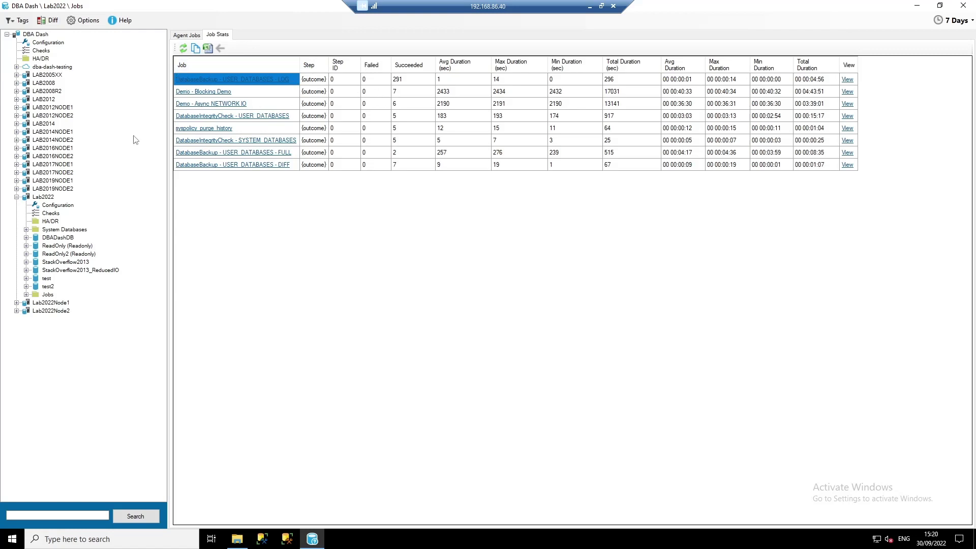
left_click(218, 80)
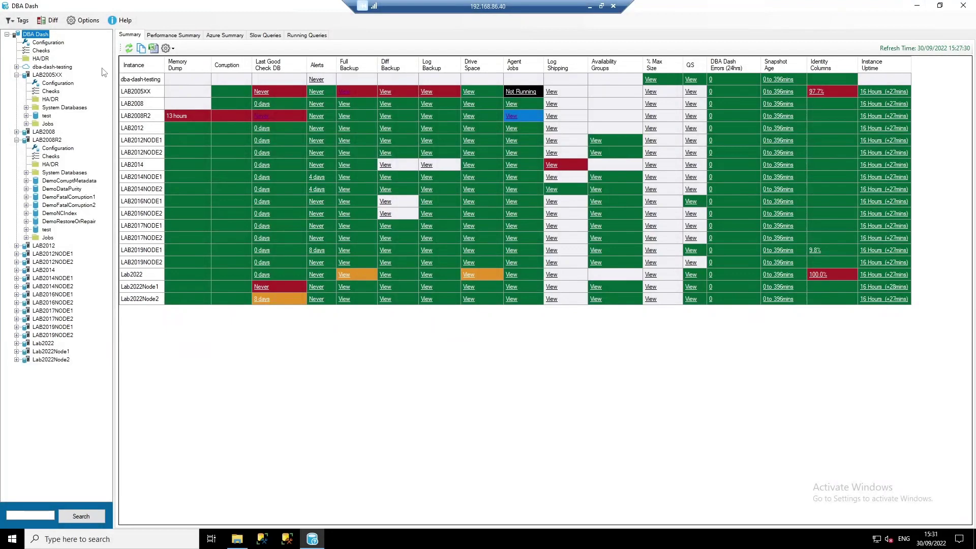
- Open the root-level Configuration view for all instances
left_click(48, 43)
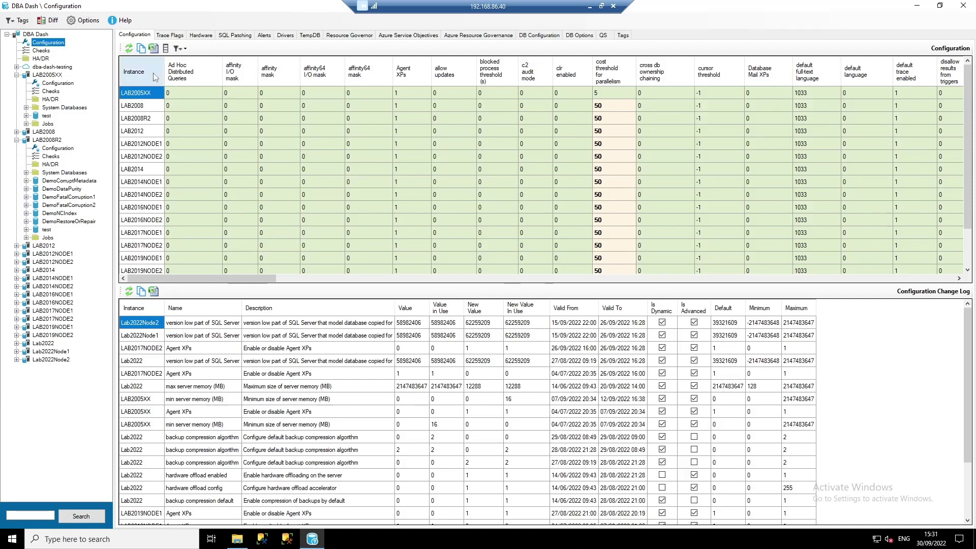
- Filter the Configuration grid to configured settings, then show trace flags for all instances
left_click(181, 49)
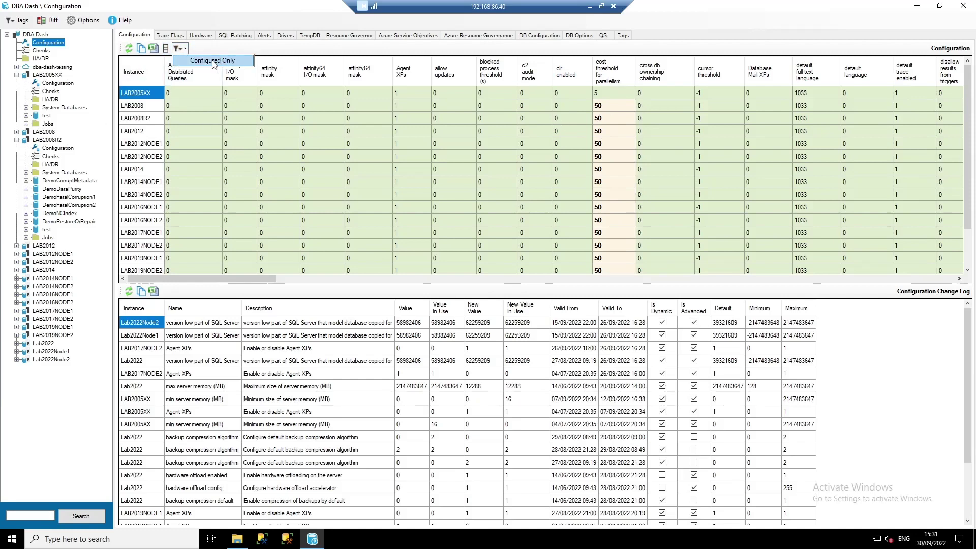
left_click(213, 63)
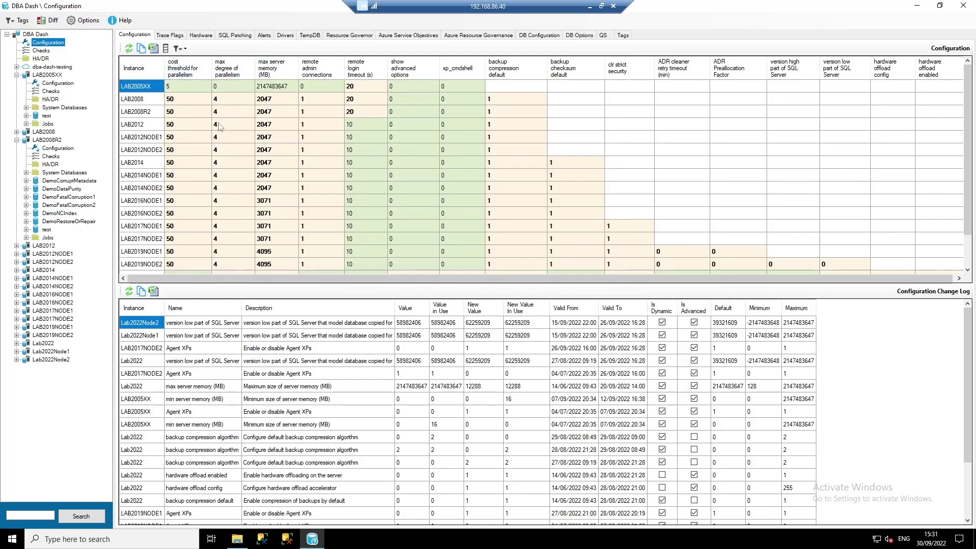
scroll(224, 228, "down", 1)
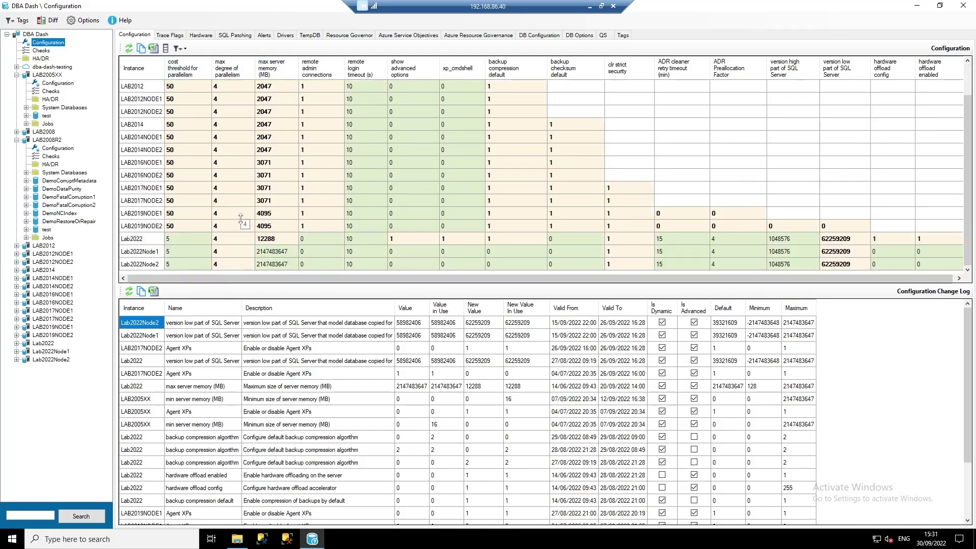
scroll(216, 169, "up", 1)
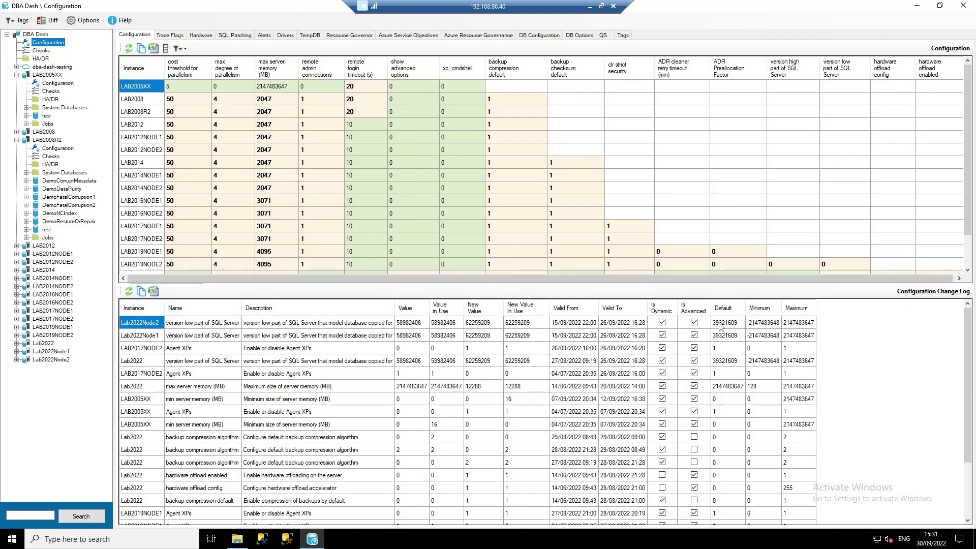
left_click(170, 35)
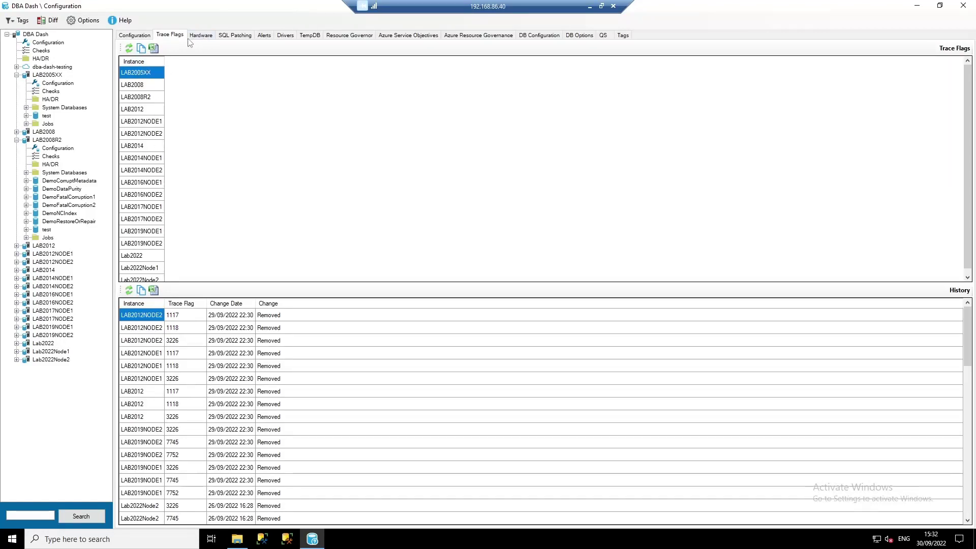
- Inspect each instance's hardware details, then list SQL versions and patch levels
left_click(200, 37)
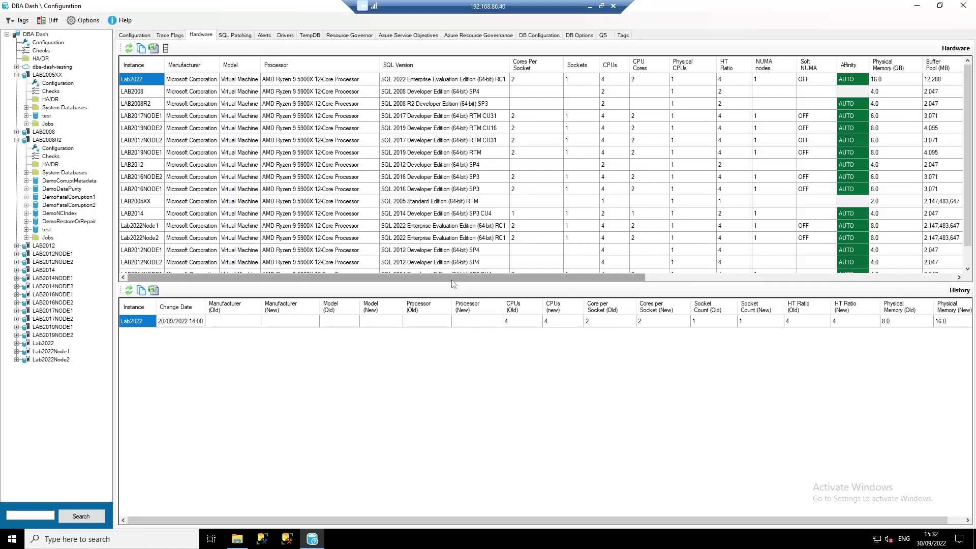
left_click_drag(490, 277, 777, 282)
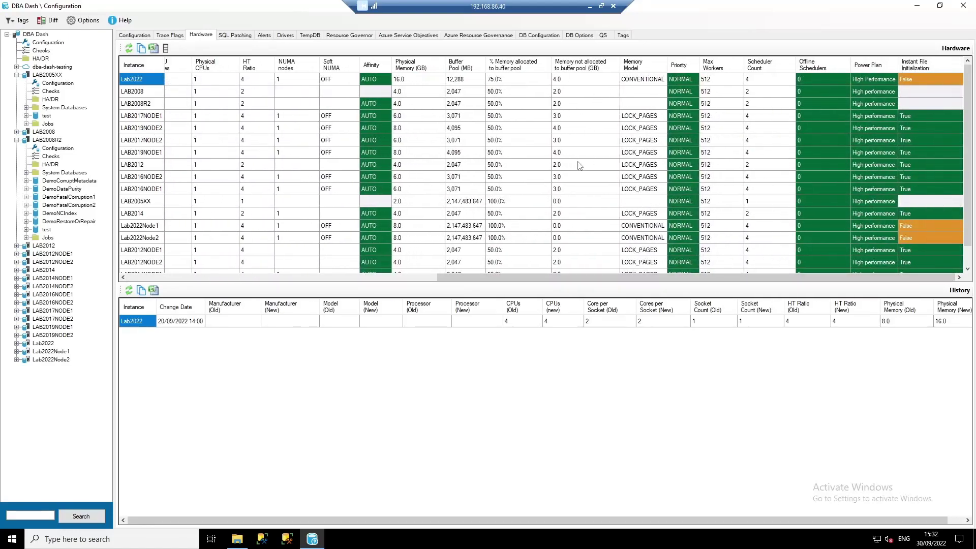
mouse_move(580, 166)
mouse_move(765, 121)
mouse_move(843, 130)
scroll(923, 193, "down", 1)
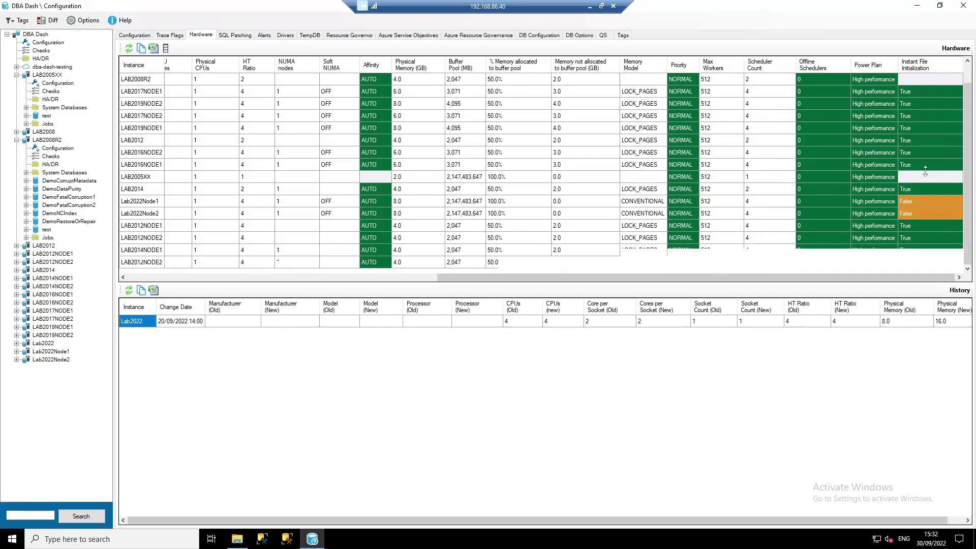
left_click(236, 36)
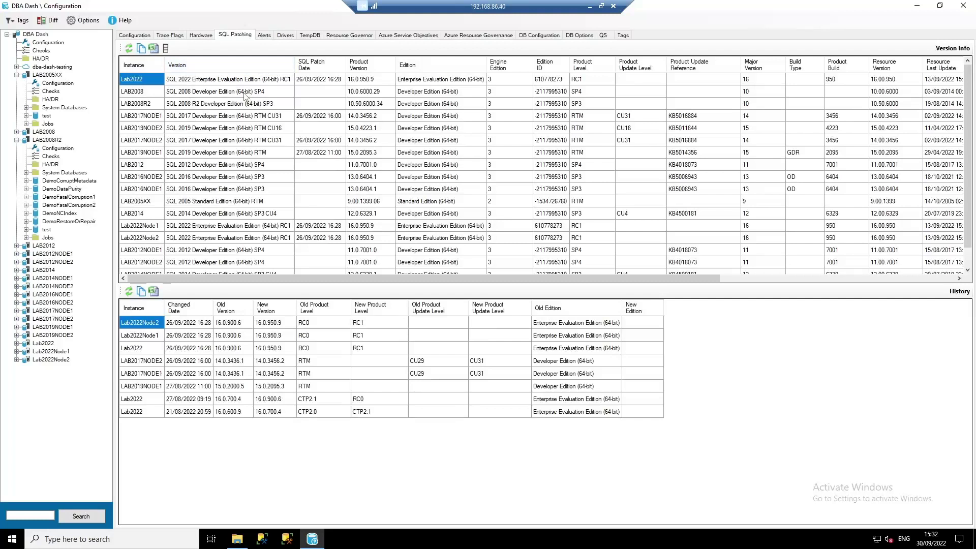
- Step through the Alerts and Drivers tabs to reach each instance's TempDB configuration
left_click(265, 35)
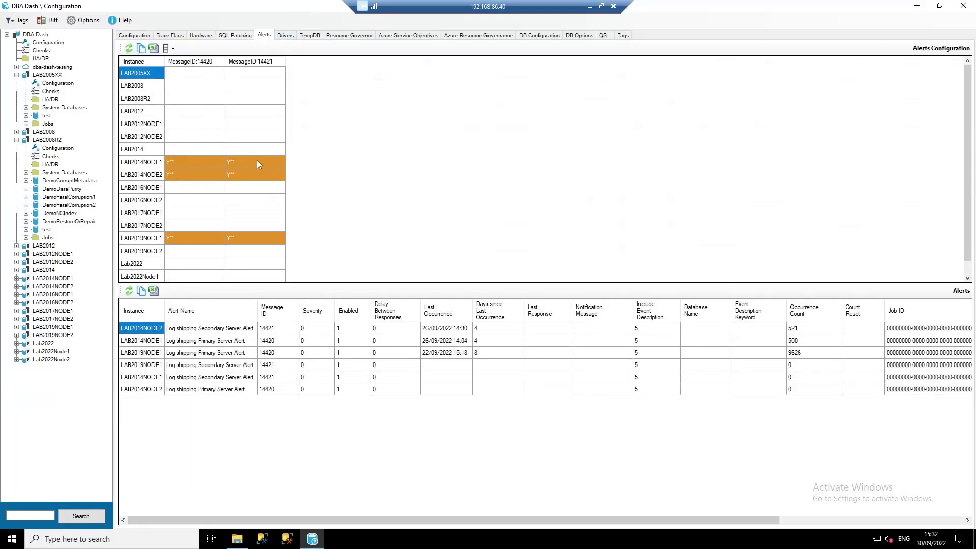
left_click(285, 36)
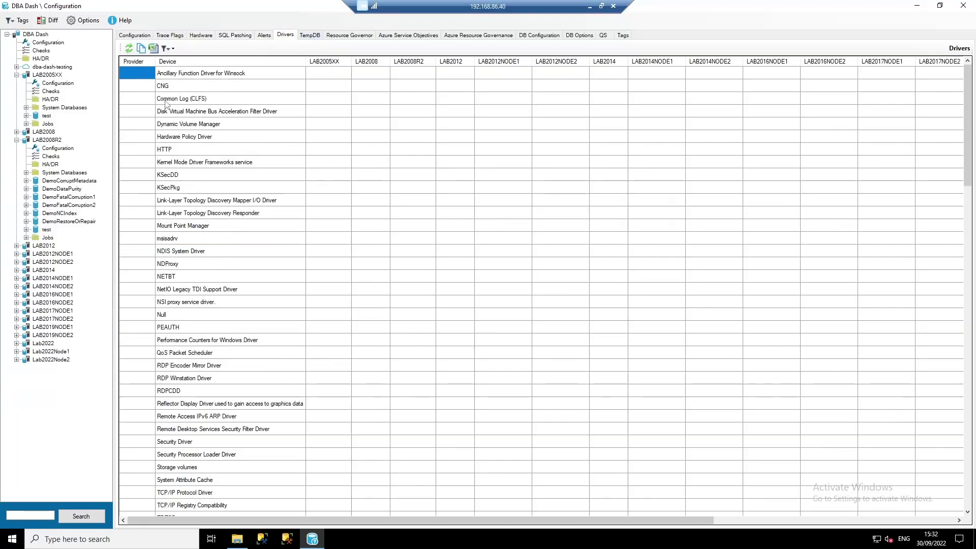
left_click(319, 36)
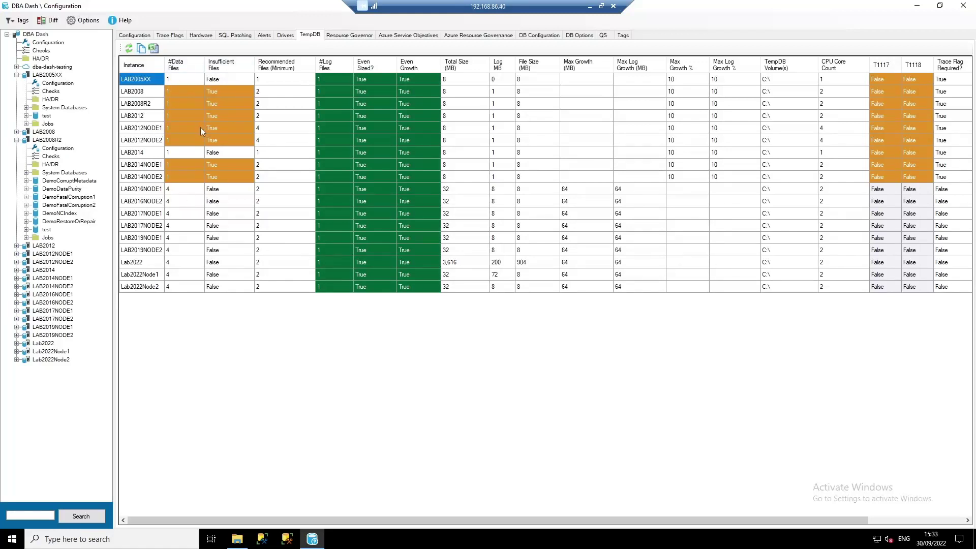
left_click_drag(467, 520, 600, 529)
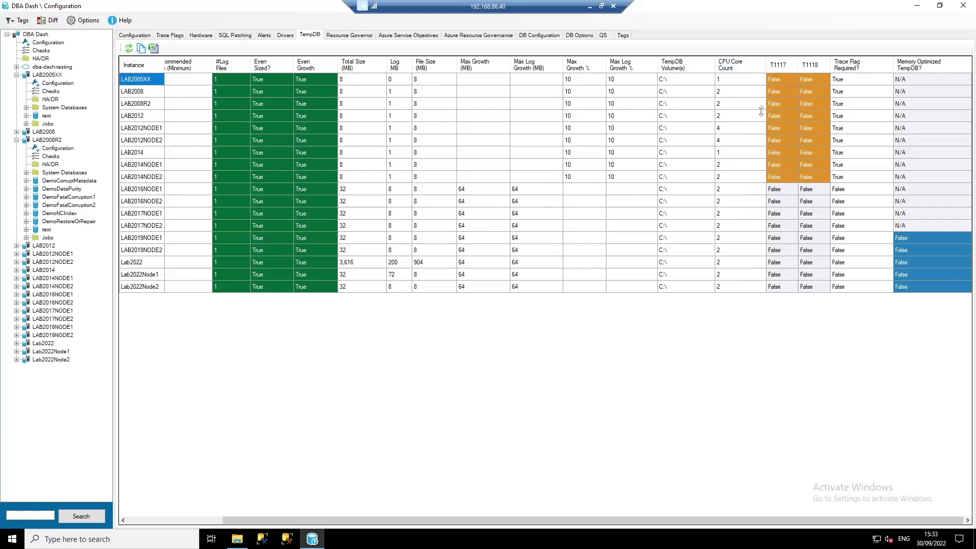
left_click_drag(789, 81, 816, 174)
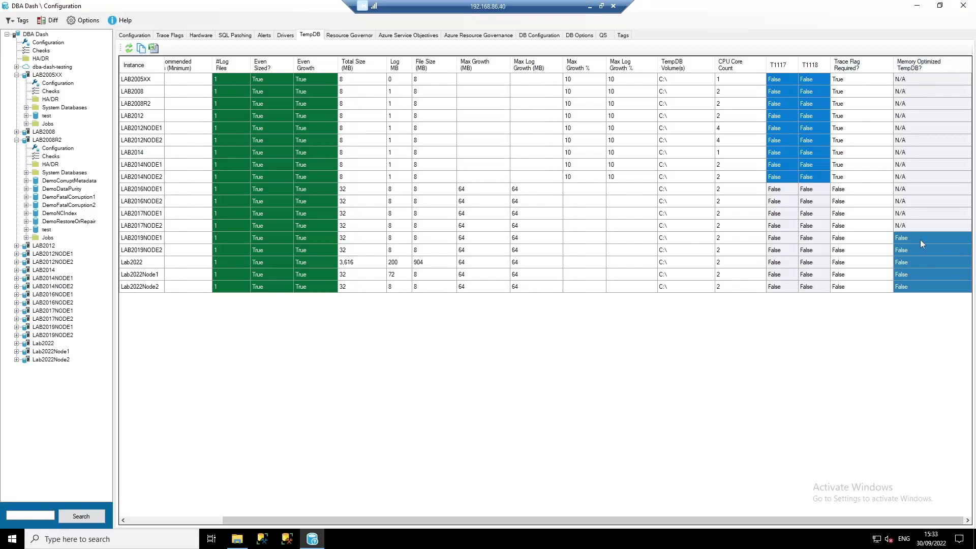
left_click(904, 239)
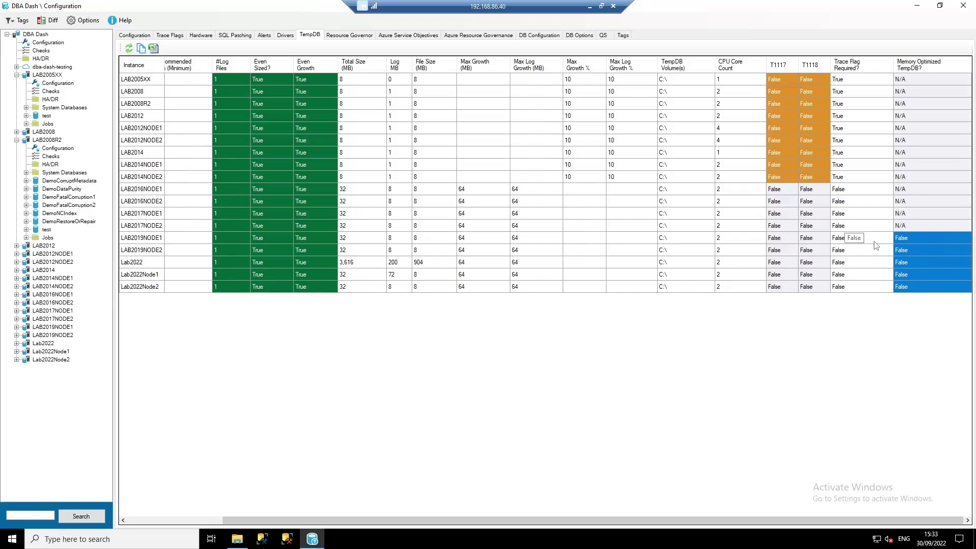
- Browse Resource Governor, Azure Service Objectives and Azure Resource Governance, ending on DB Configuration
left_click(364, 35)
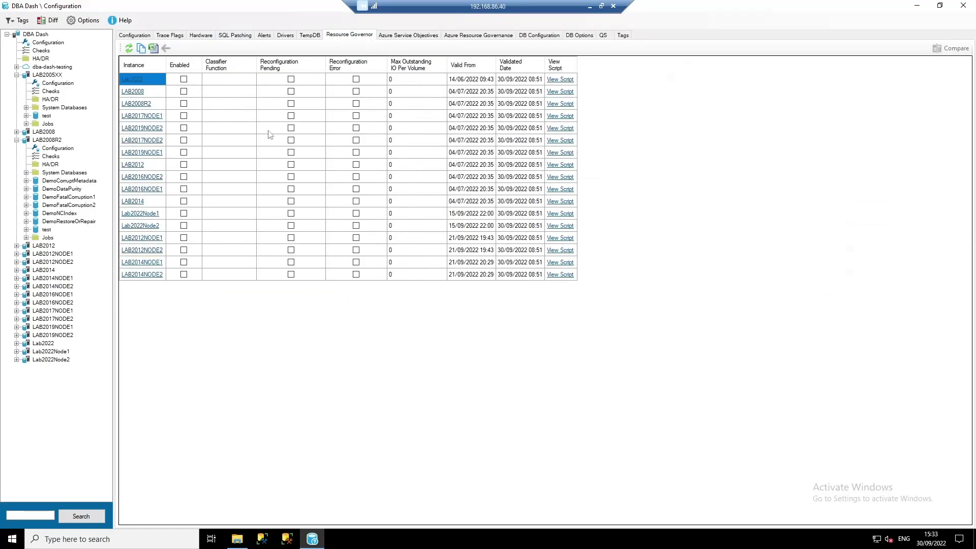
left_click(398, 36)
left_click(483, 40)
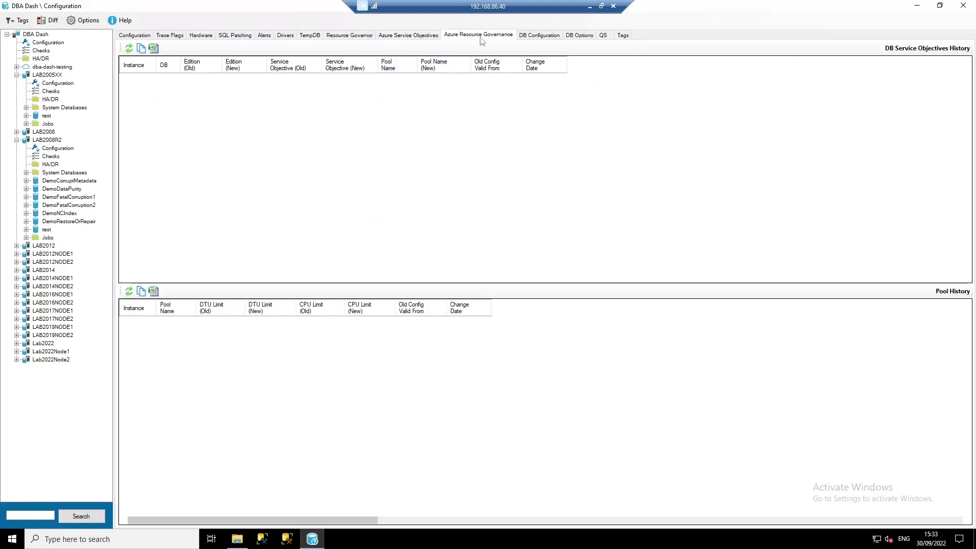
left_click(540, 37)
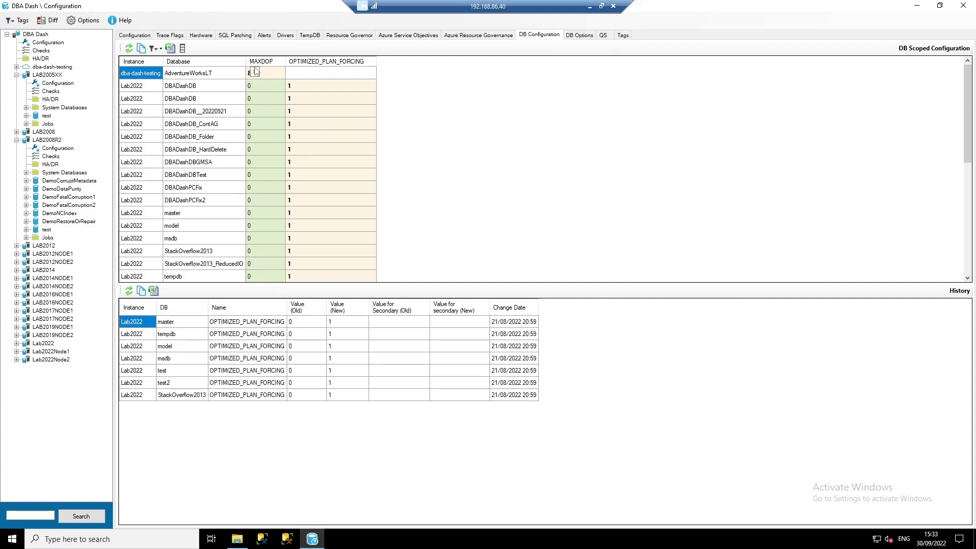
- Show the DB Options summary of database settings per instance
left_click(581, 35)
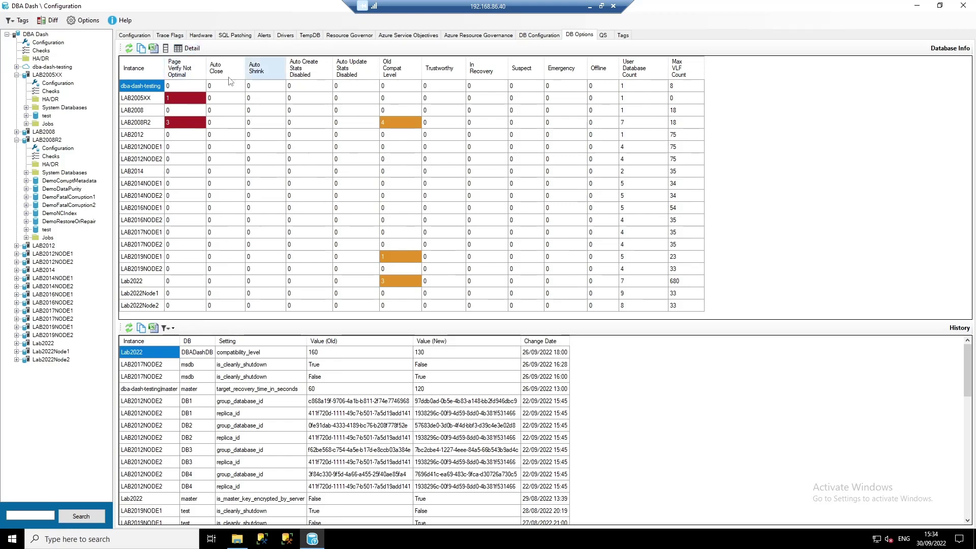
- Show DB Options details and the QS view of per-instance Query Store states and sizes
left_click(193, 50)
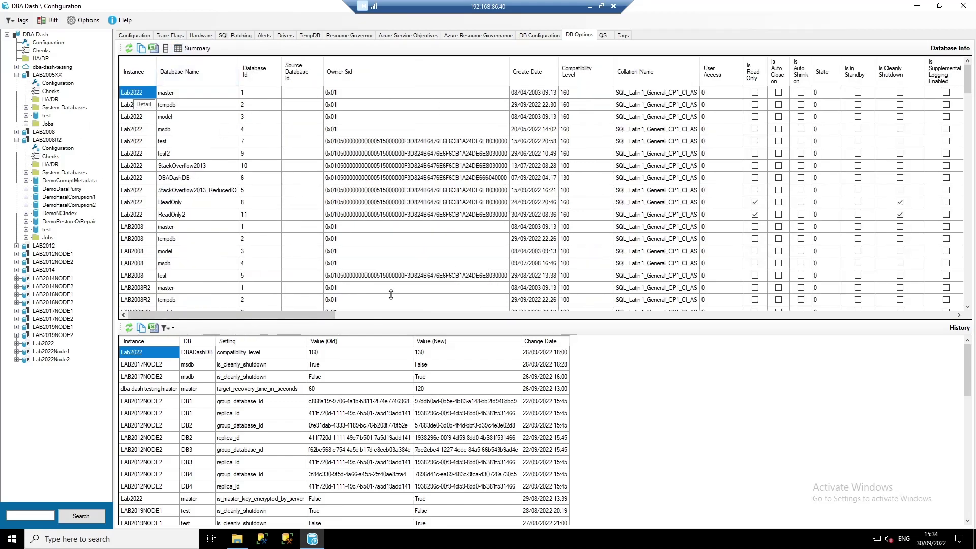
left_click(603, 35)
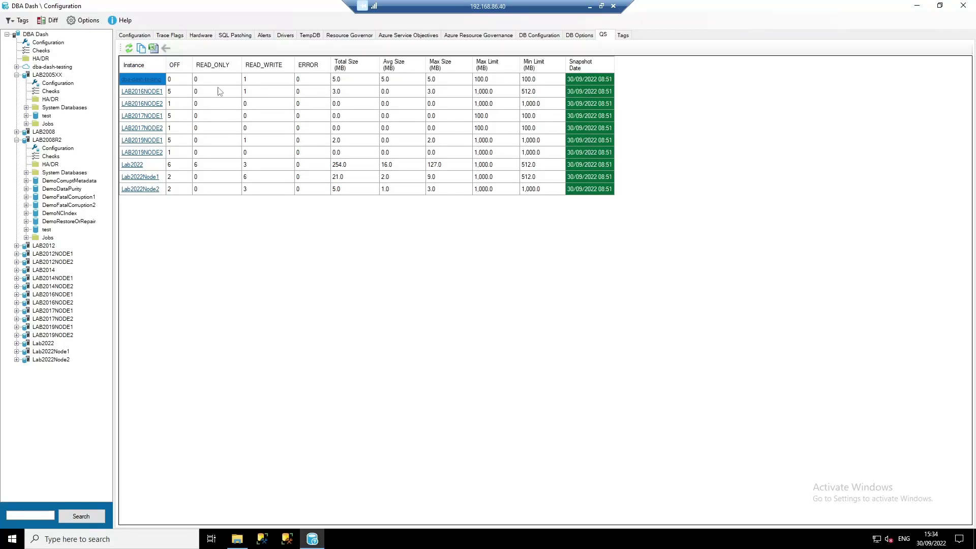
- View instance tags and filter instances to the System Tag CPUCount = 1
left_click(624, 35)
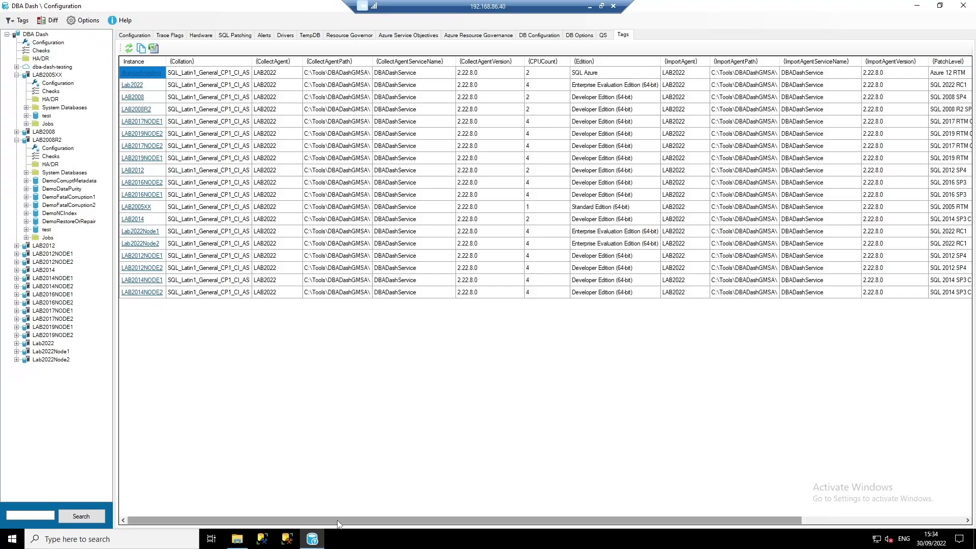
left_click(19, 20)
mouse_move(59, 40)
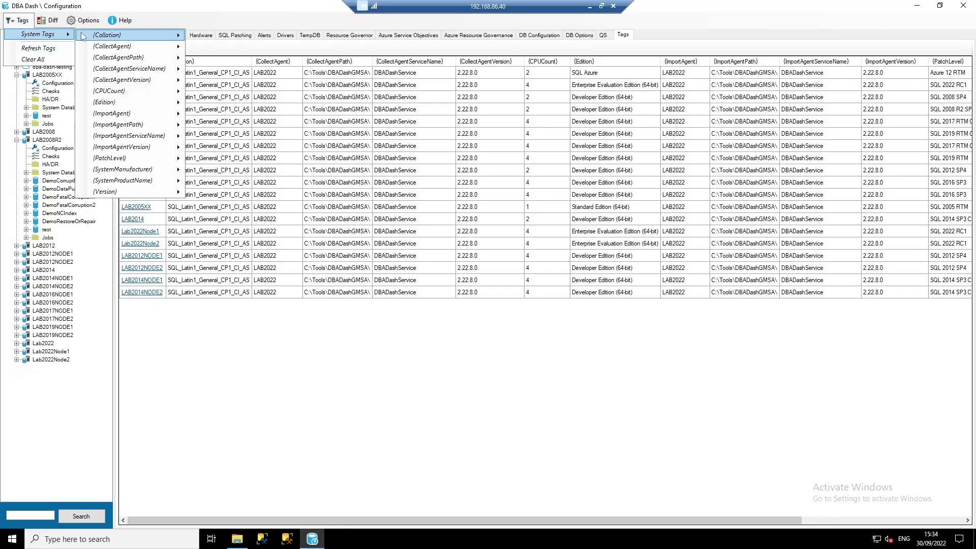
mouse_move(132, 96)
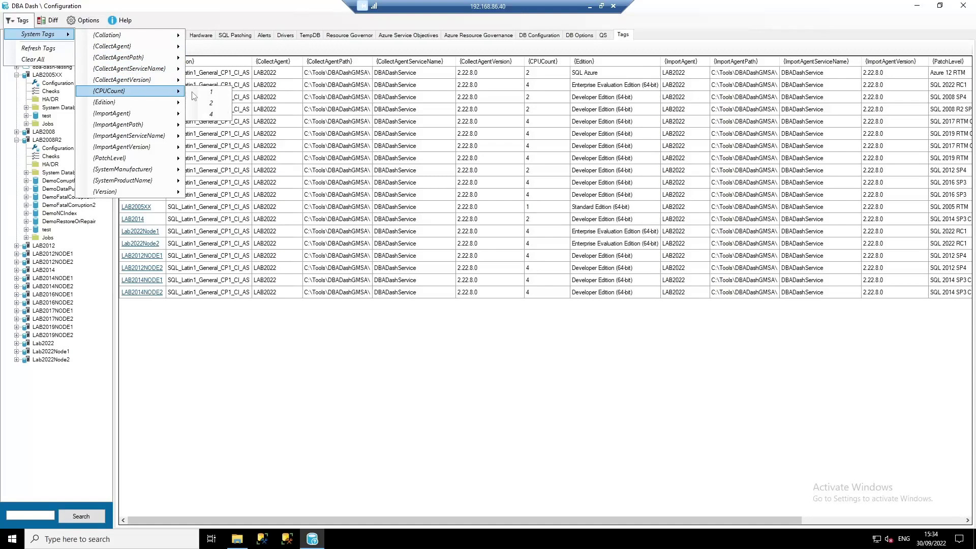
left_click(195, 97)
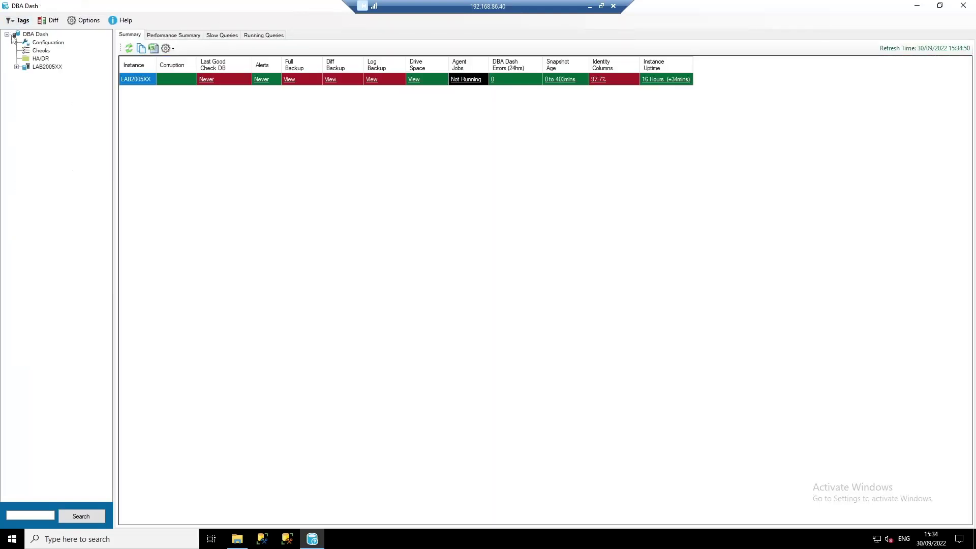
- Clear all tag filters and expand LAB2005XX in the instance tree
left_click(20, 21)
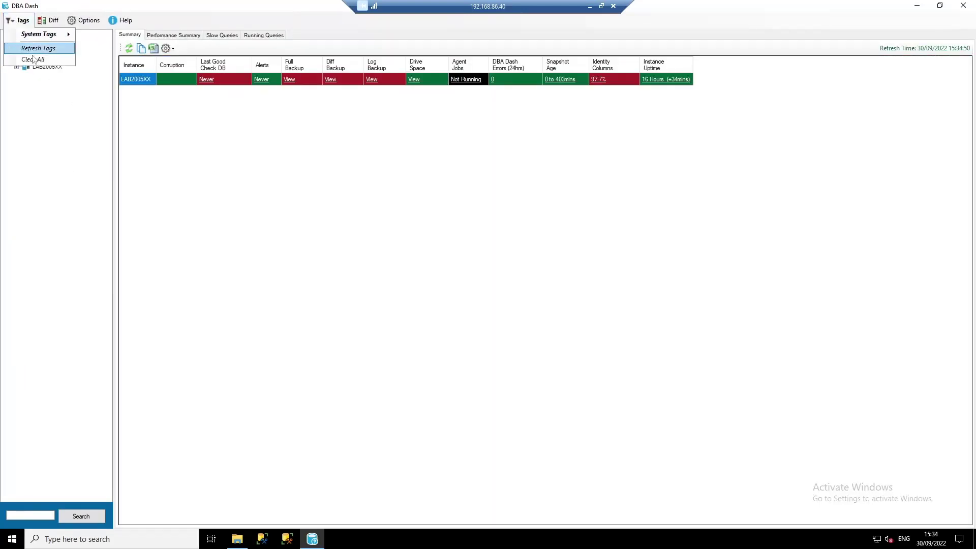
left_click(43, 60)
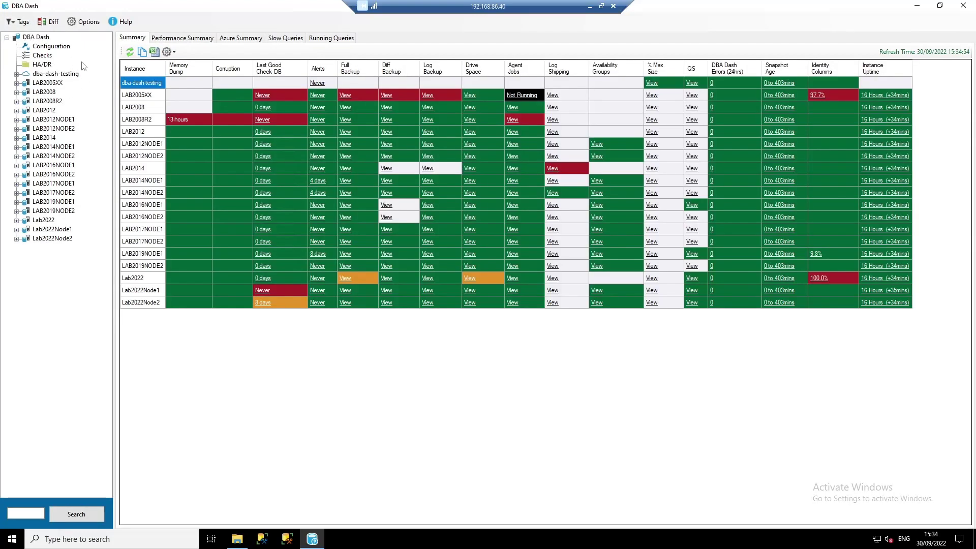
left_click(17, 83)
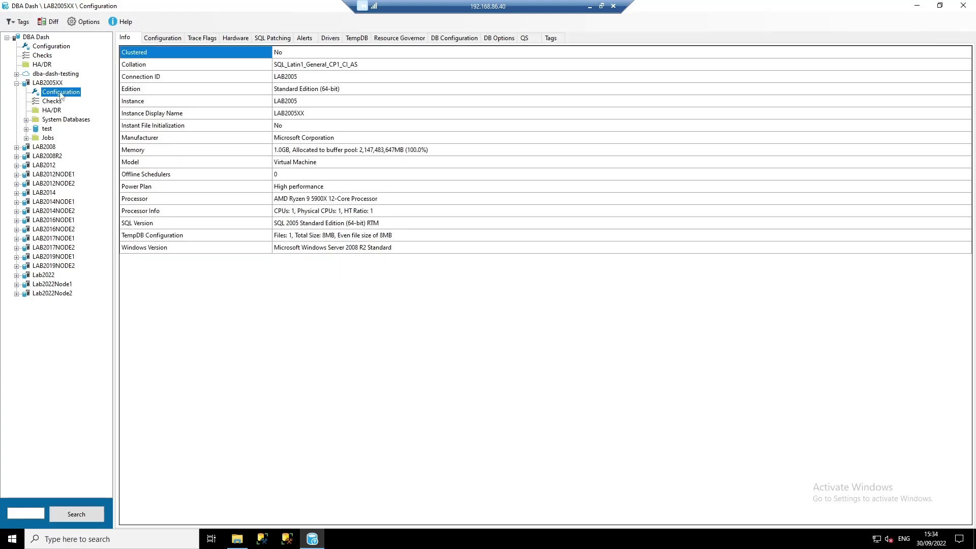
- Check LAB2005XX's tags, then search the instance tree for 'Lab2022'
left_click(550, 38)
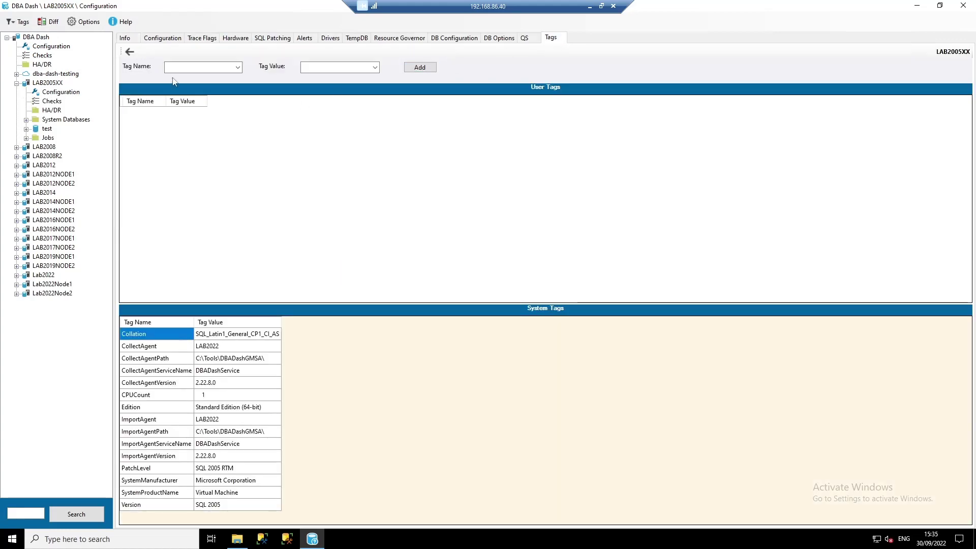
left_click(205, 65)
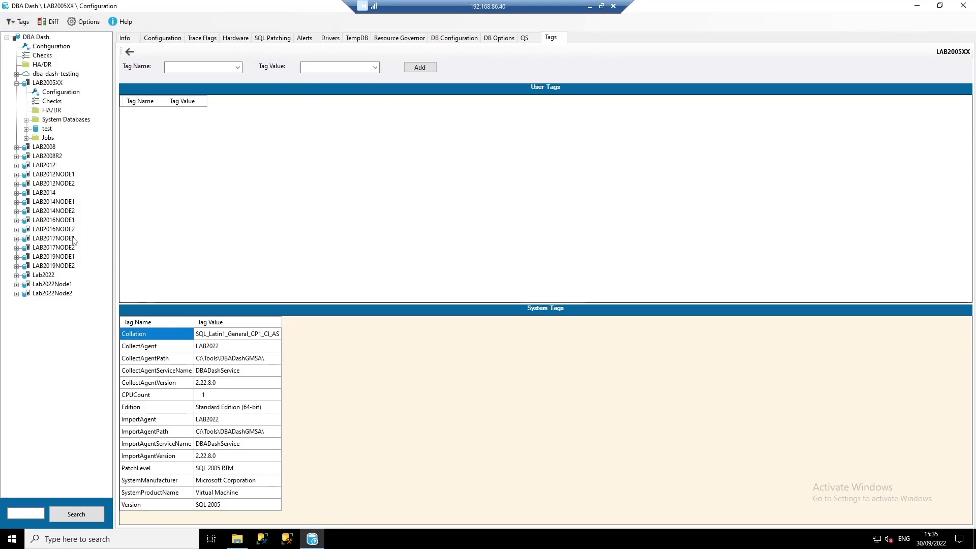
left_click(28, 512)
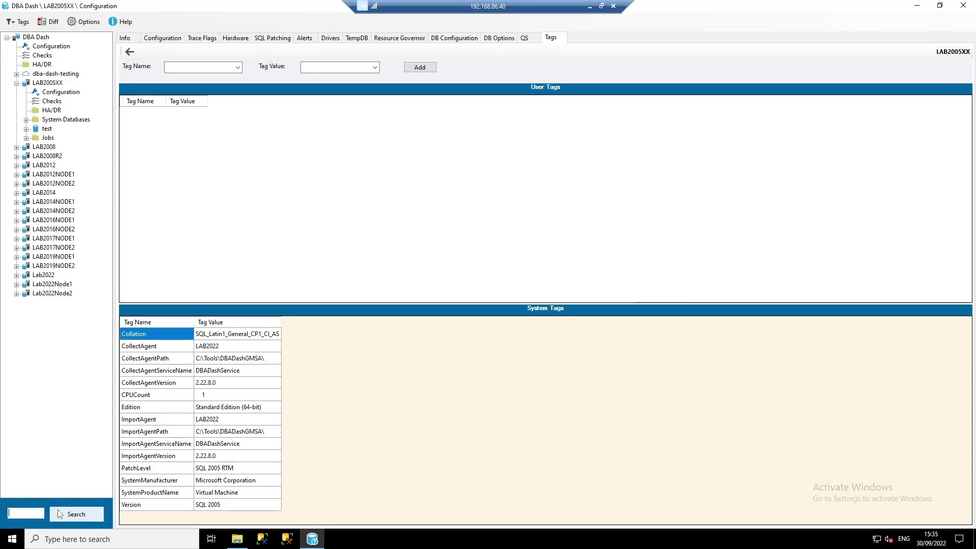
type("Lab2022")
left_click(59, 514)
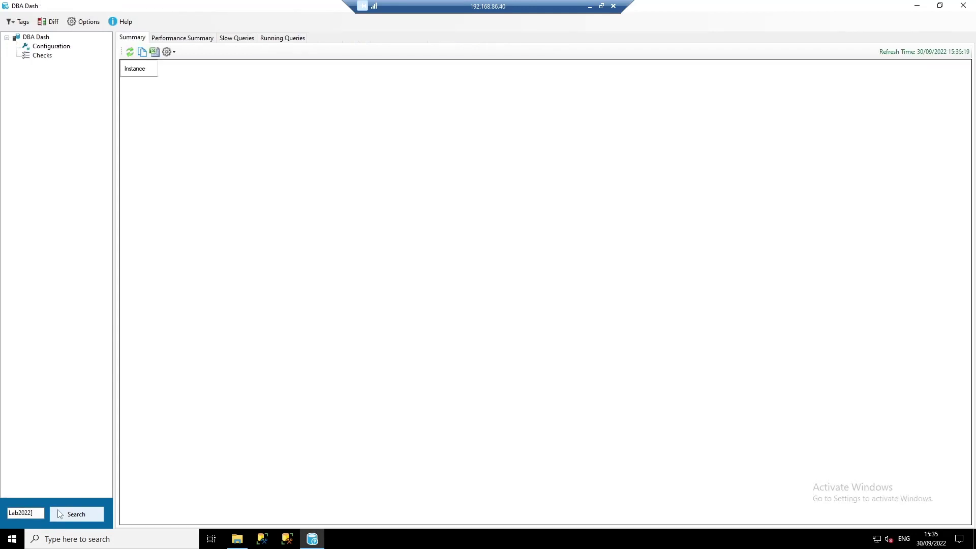